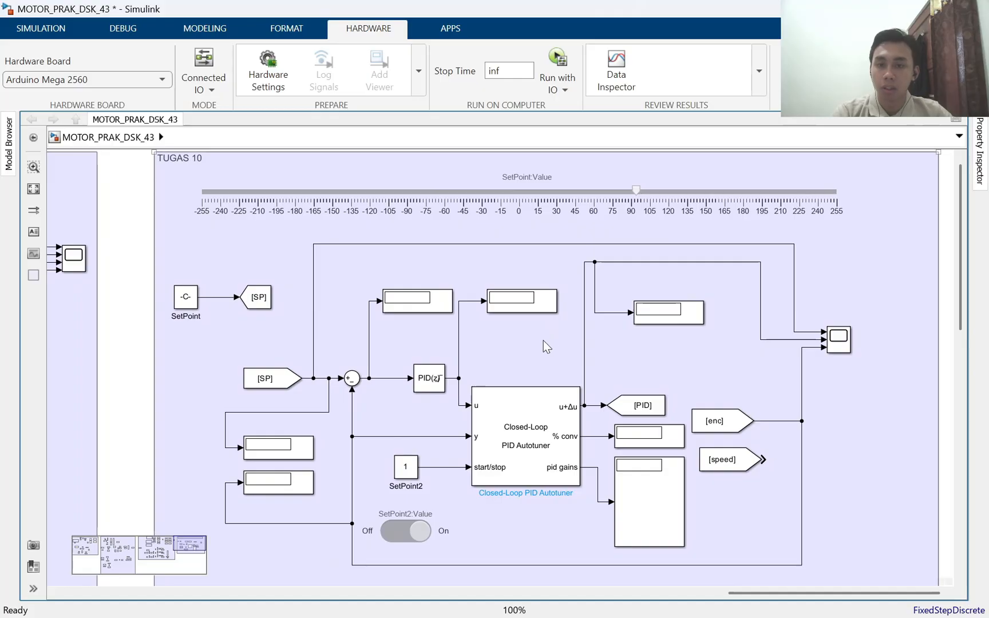
Inspect which blocks the SetPoint2 slider switch and the SetPoint slider in the TUGAS 10 area are linked to
scroll(543, 340, "down", 2)
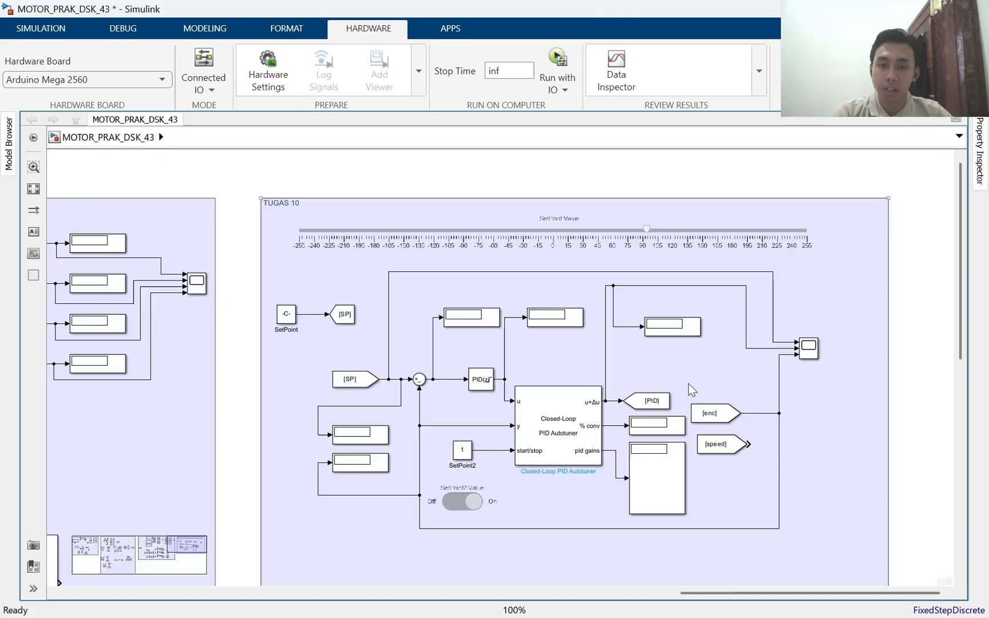
left_click(476, 502)
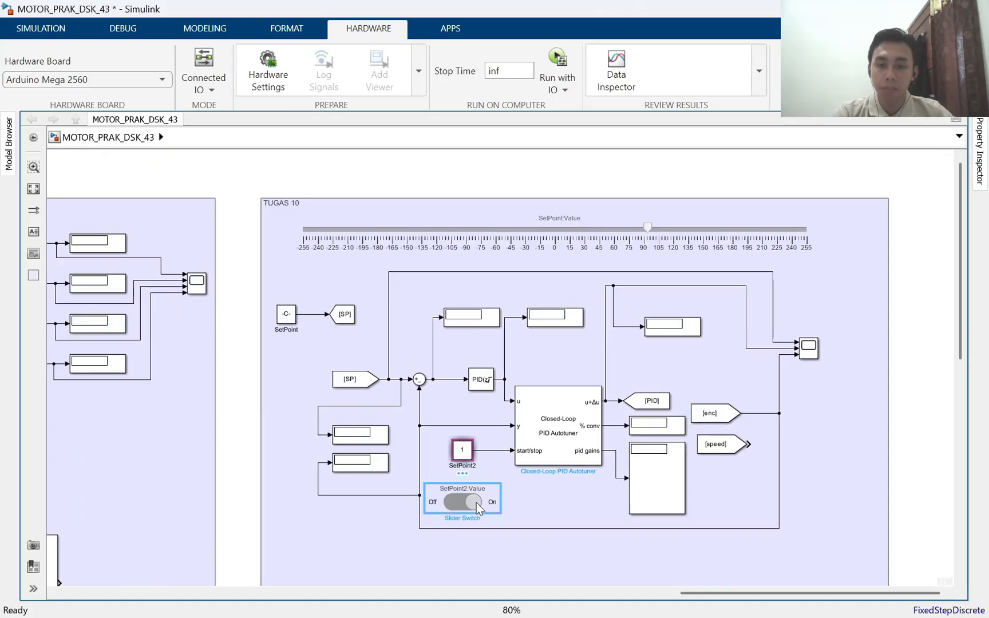
left_click(445, 195)
left_click_drag(820, 449, 725, 406)
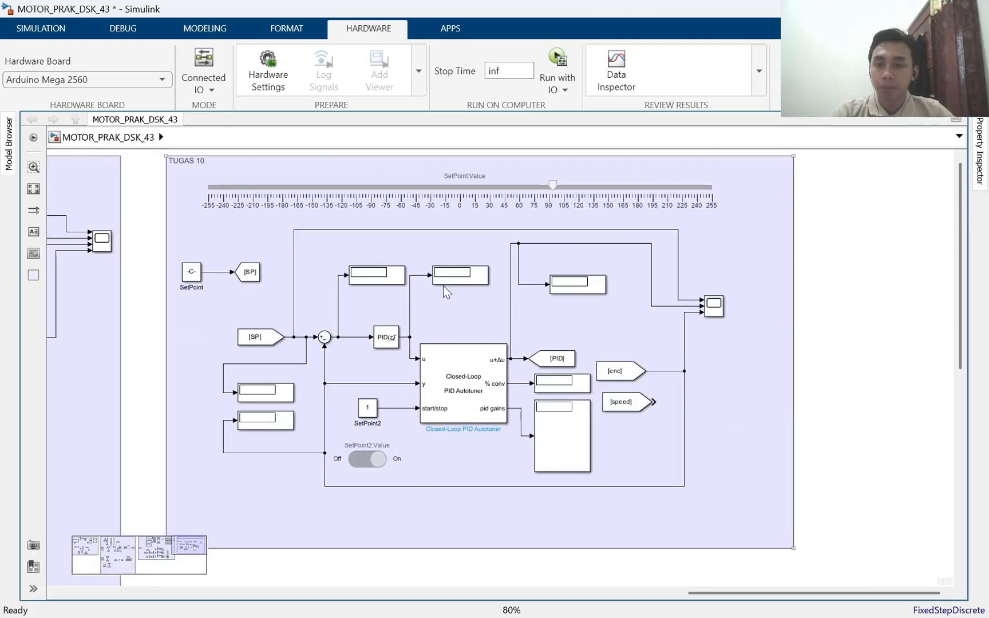
left_click(491, 201)
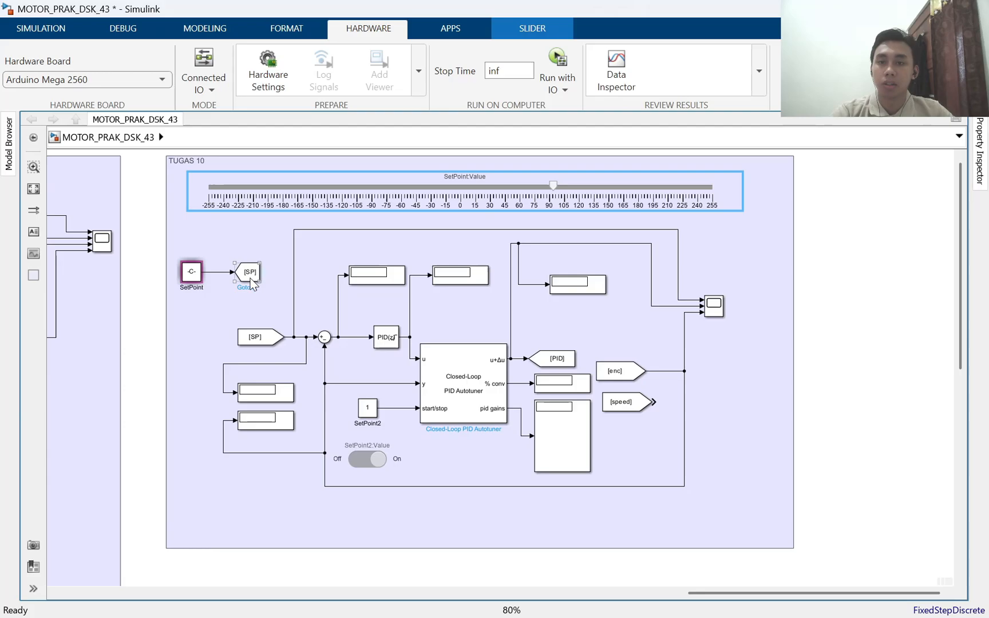
Search the block library for "slider" and place a Slider block in the empty canvas beside the TUGAS 10 area
left_click_drag(859, 300, 156, 103)
left_click(40, 28)
left_click_drag(294, 194, 437, 454)
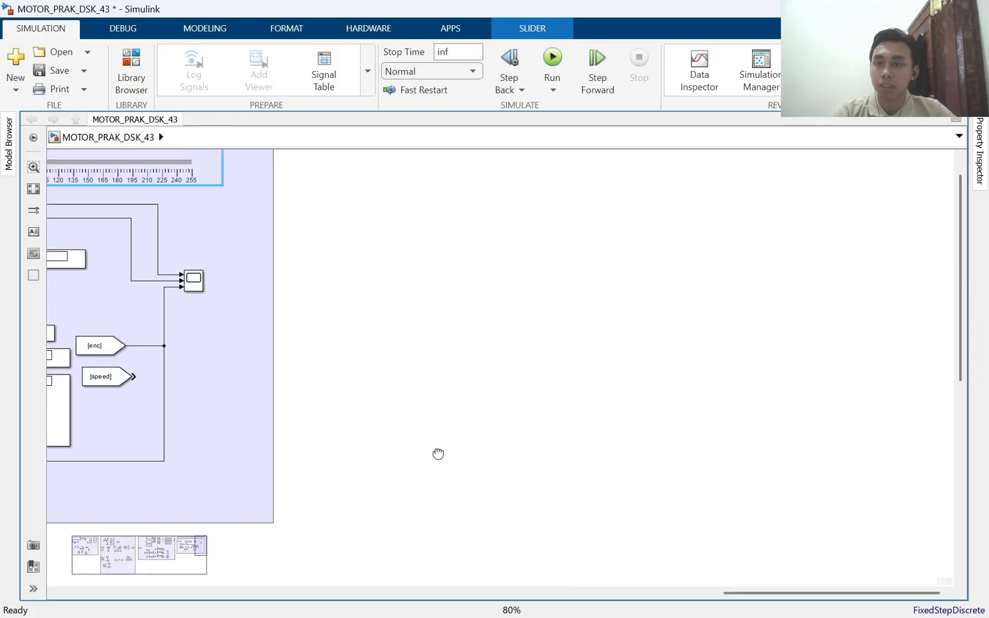
left_click(134, 67)
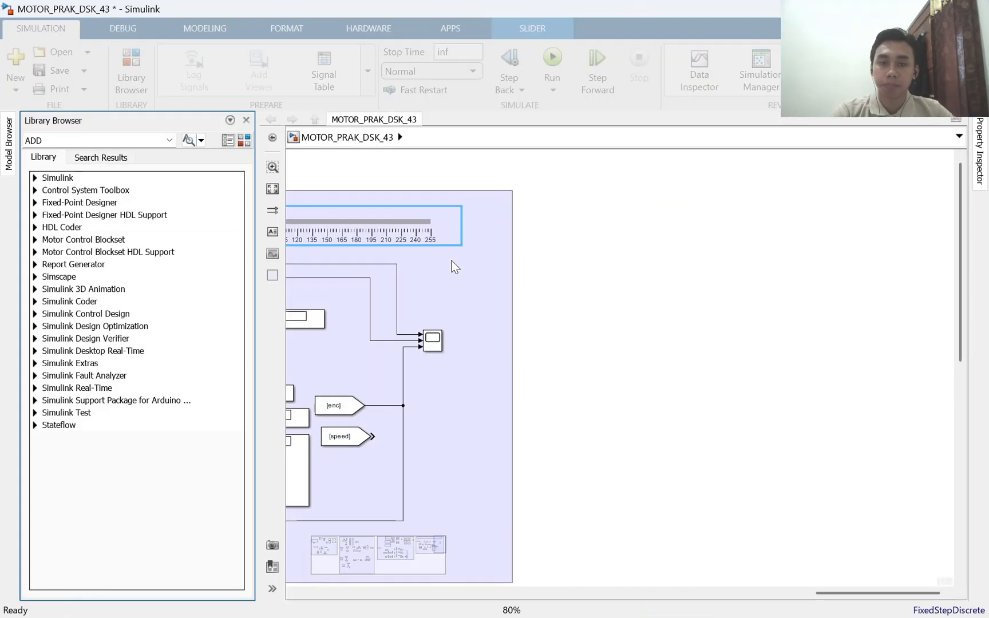
double_click(93, 142)
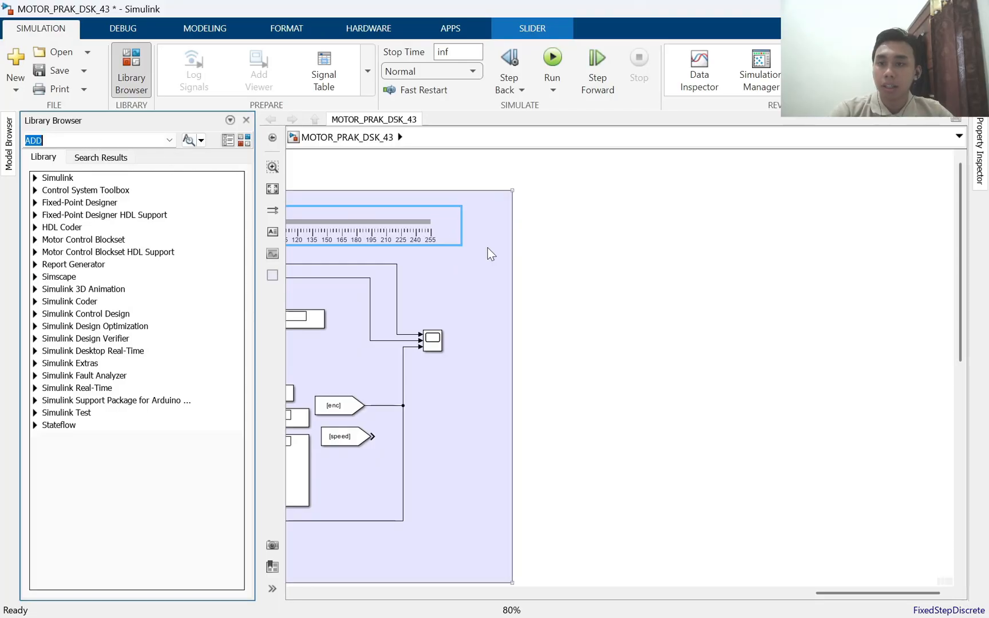
type("slider")
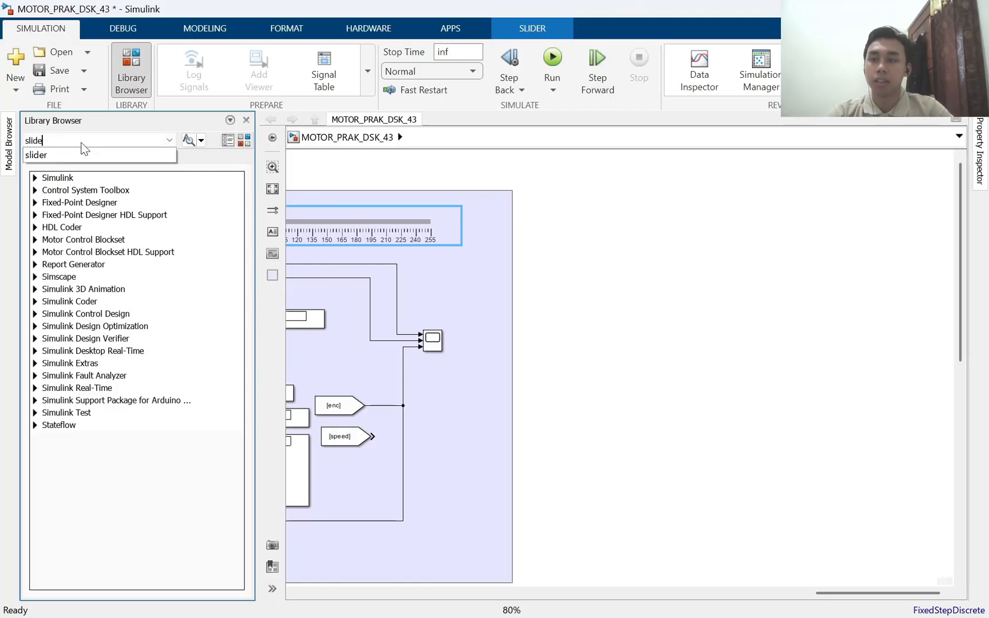
key("Return")
left_click_drag(75, 223, 738, 234)
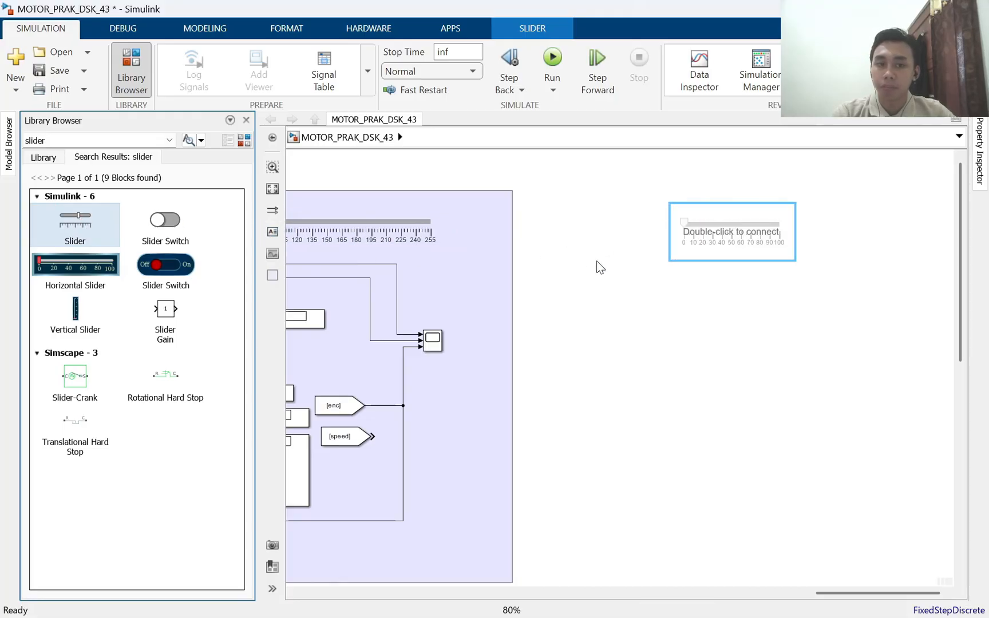
Search the block library for "goto" and place a Goto block below the new slider
left_click_drag(95, 141, 2, 148)
type("goto")
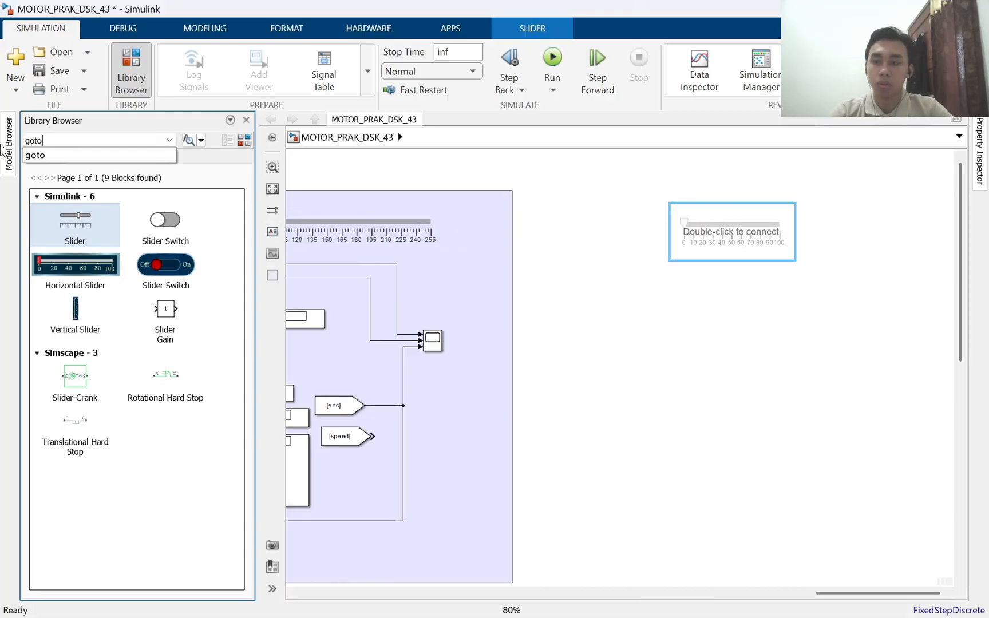
key("Return")
left_click(172, 220)
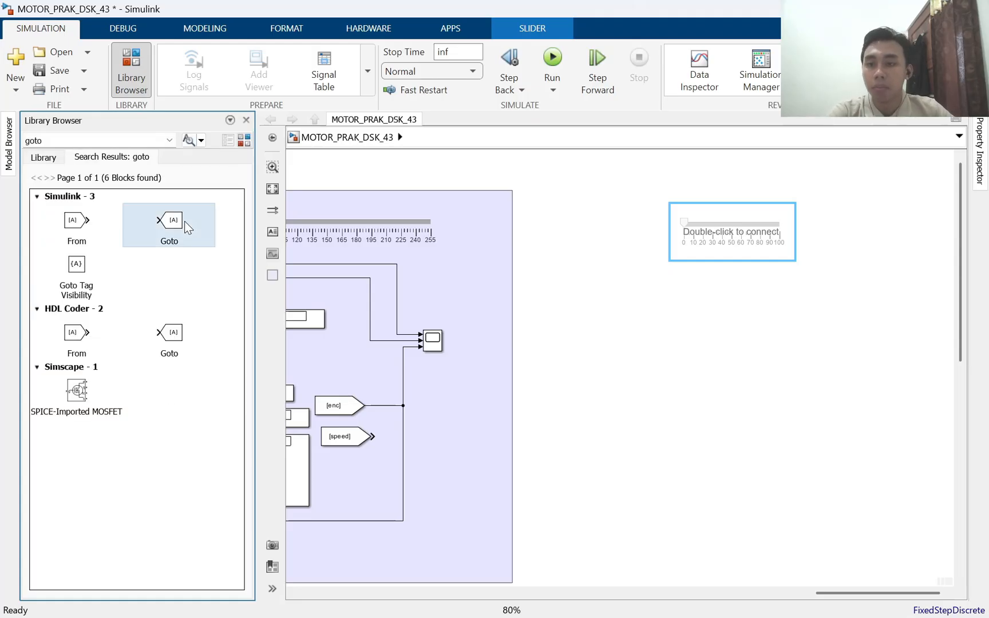
Search the block library for "consta" and place a Constant block below the slider, level with the Goto block
left_click(103, 140)
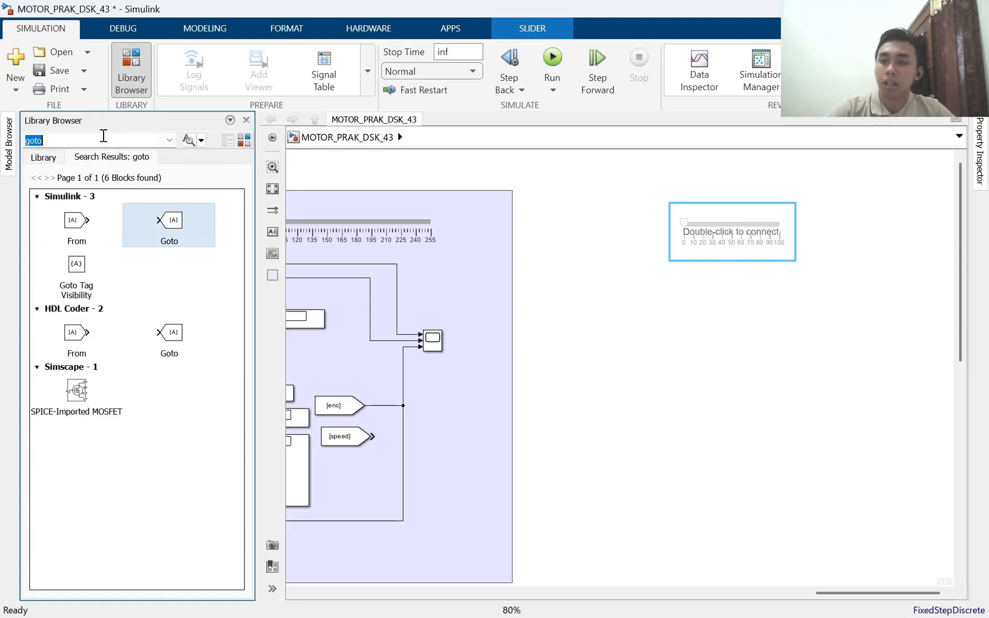
type("consta")
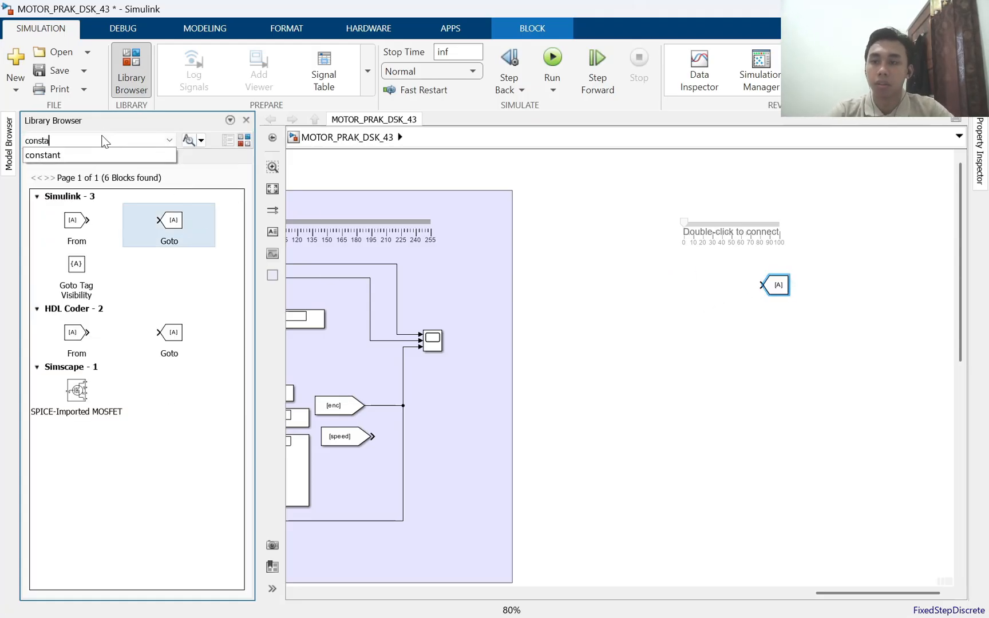
key("Return")
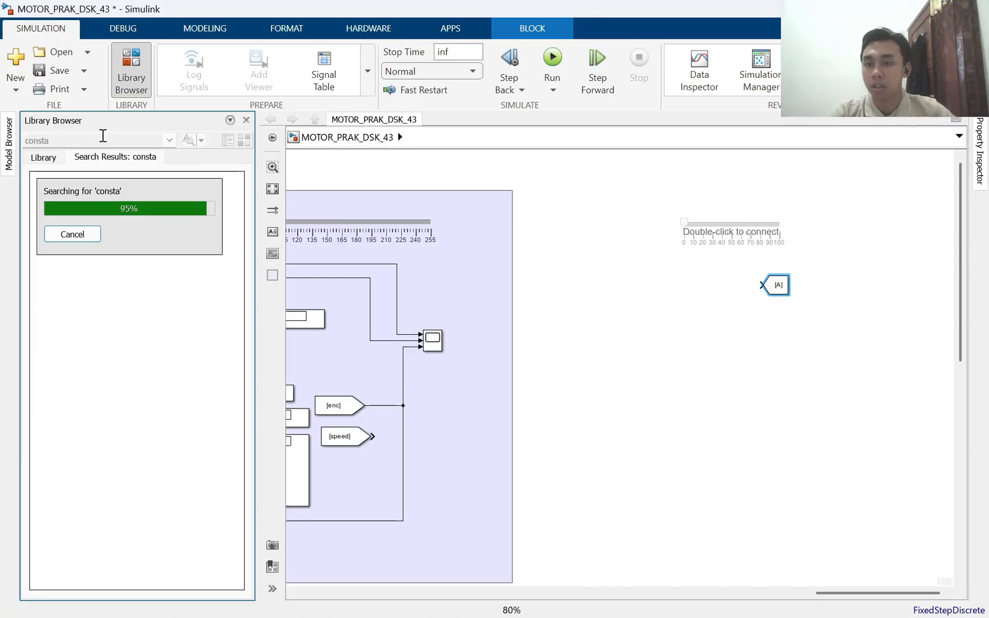
left_click_drag(93, 221, 715, 303)
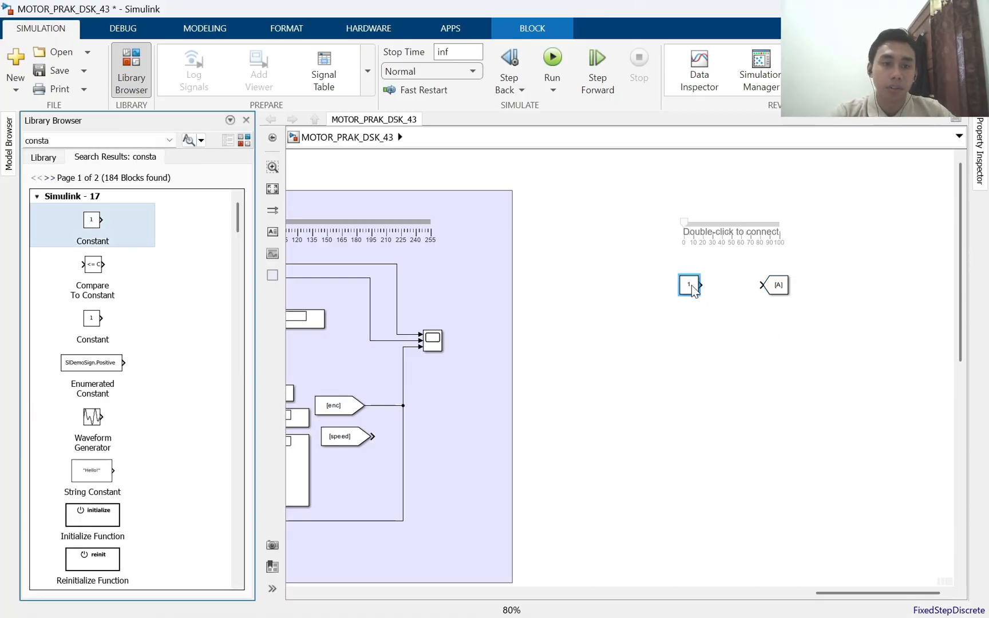
Link the new slider to the Constant block's value with a range of -255 to 255
scroll(873, 246, "up", 2)
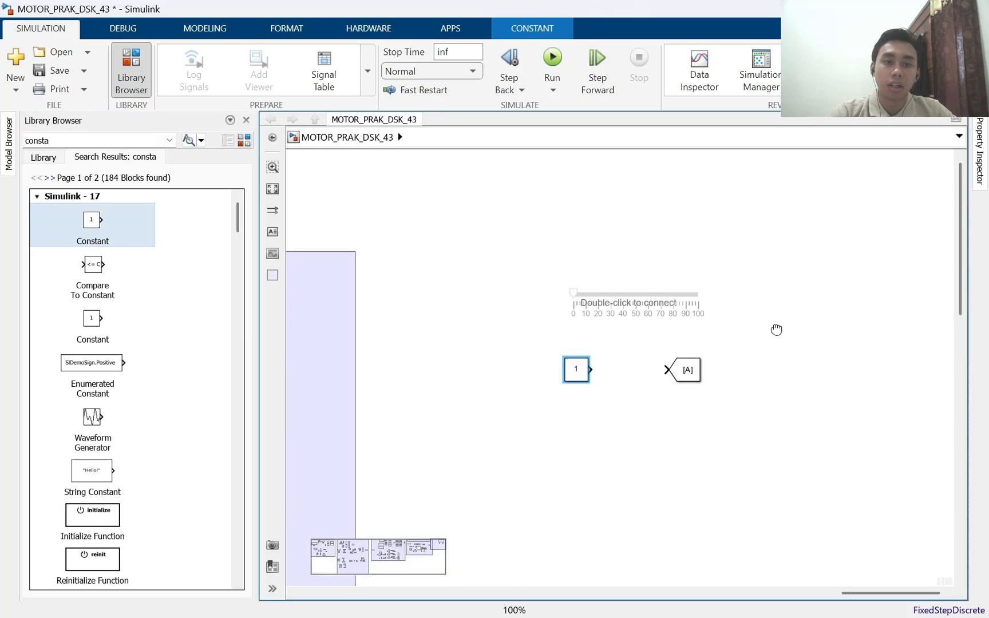
left_click(640, 327)
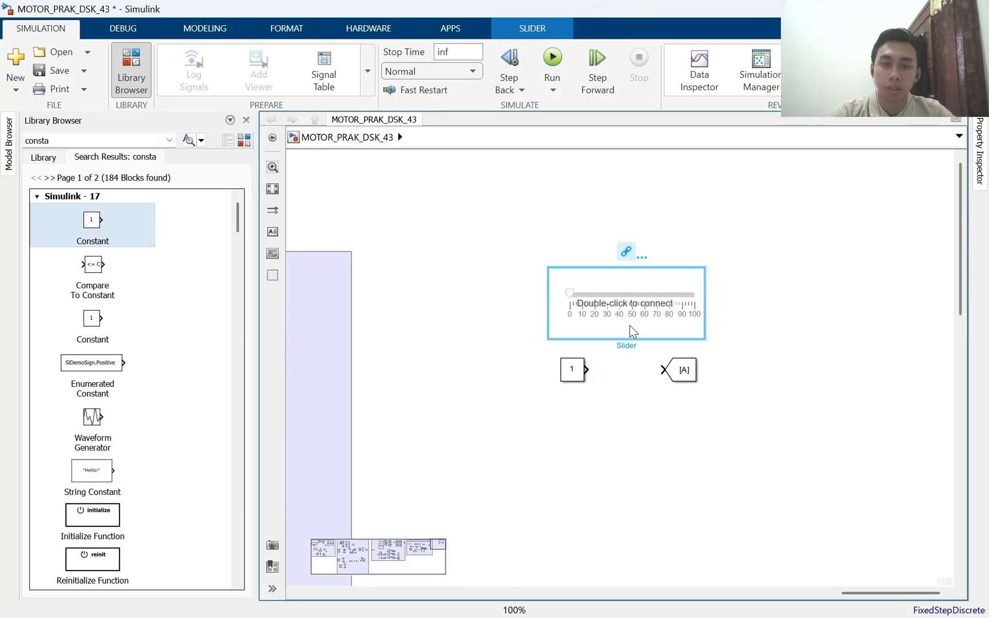
double_click(630, 325)
left_click(567, 371)
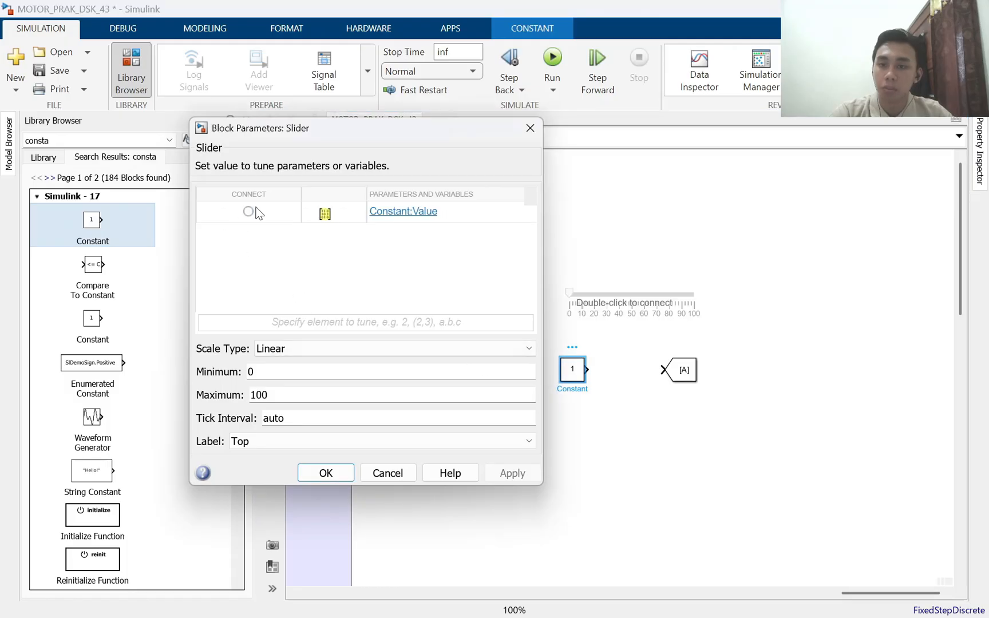
left_click(249, 211)
double_click(297, 372)
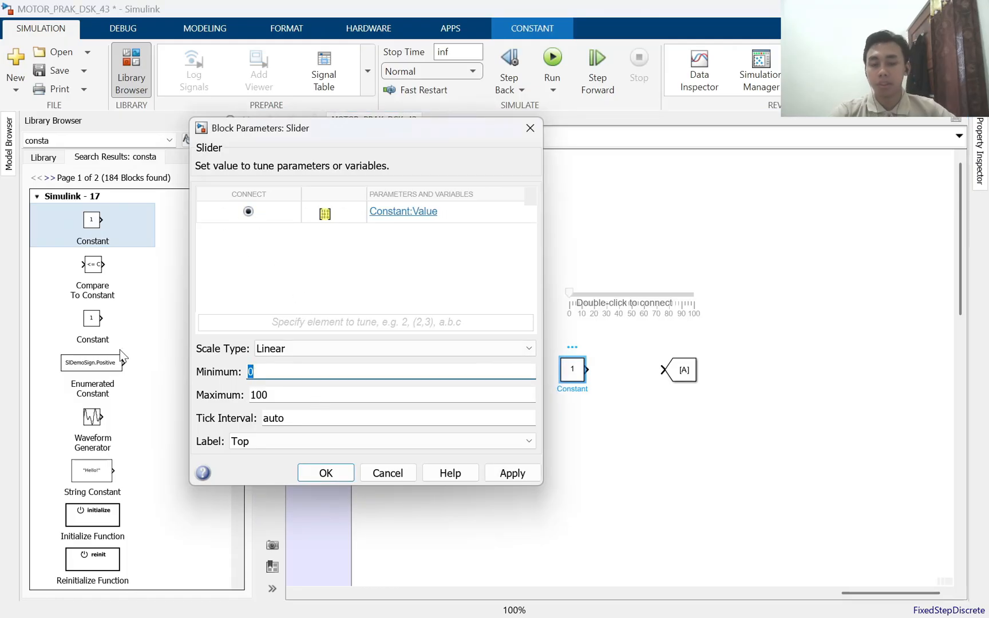
type("-255")
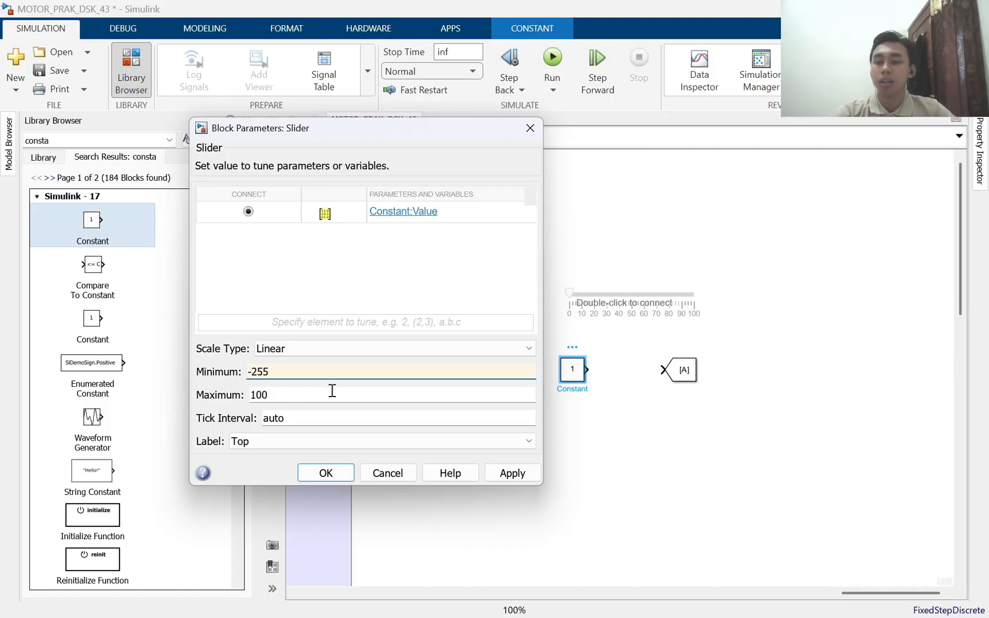
double_click(332, 391)
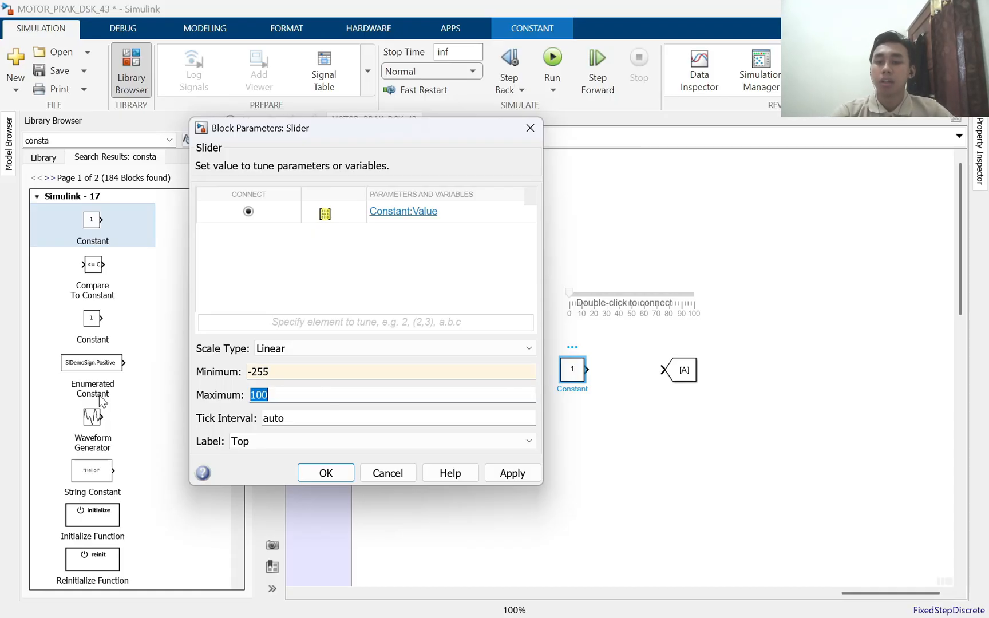
type("255")
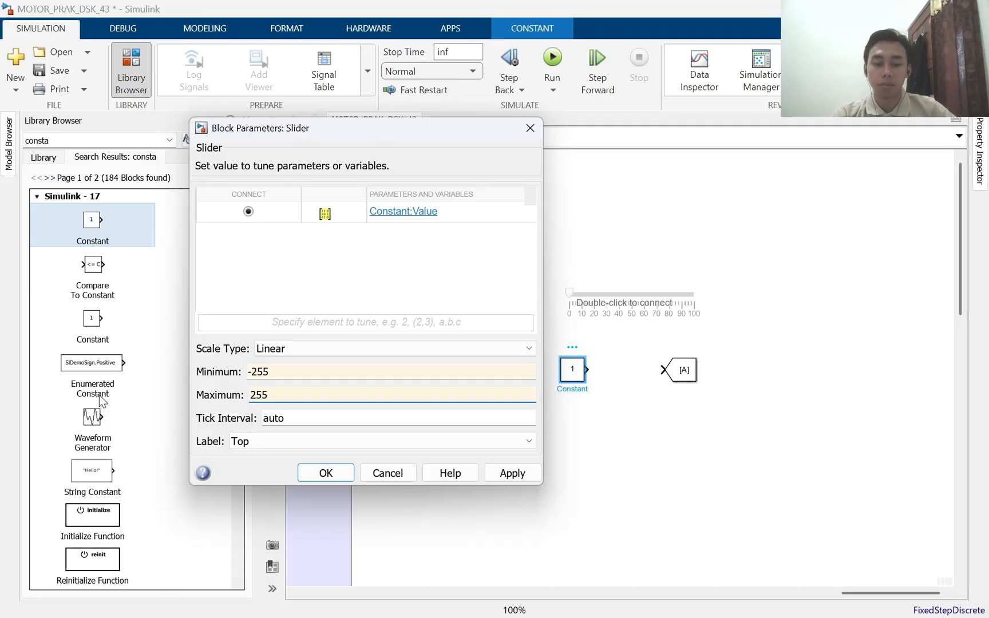
key("Return")
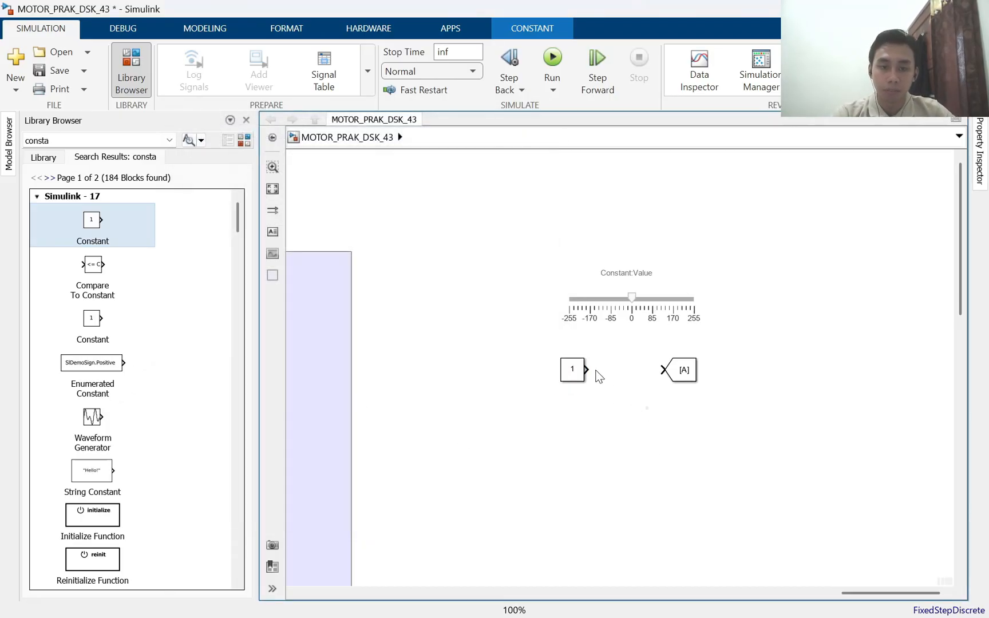
Wire the Constant block's output to the Goto block and enlarge the slider above them
left_click_drag(588, 369, 655, 375)
left_click(560, 280)
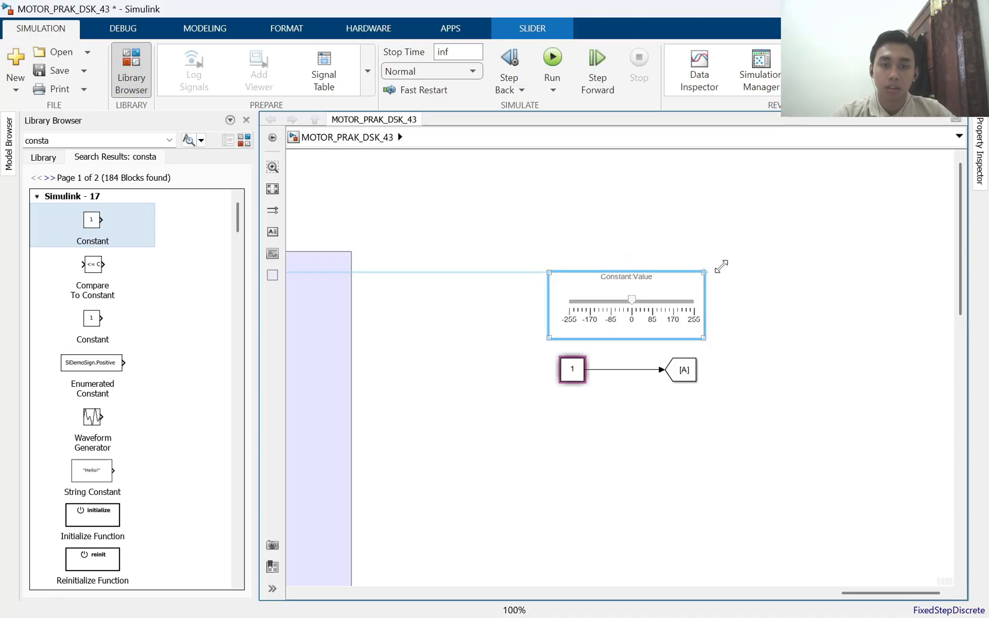
left_click_drag(718, 265, 744, 251)
left_click(733, 373)
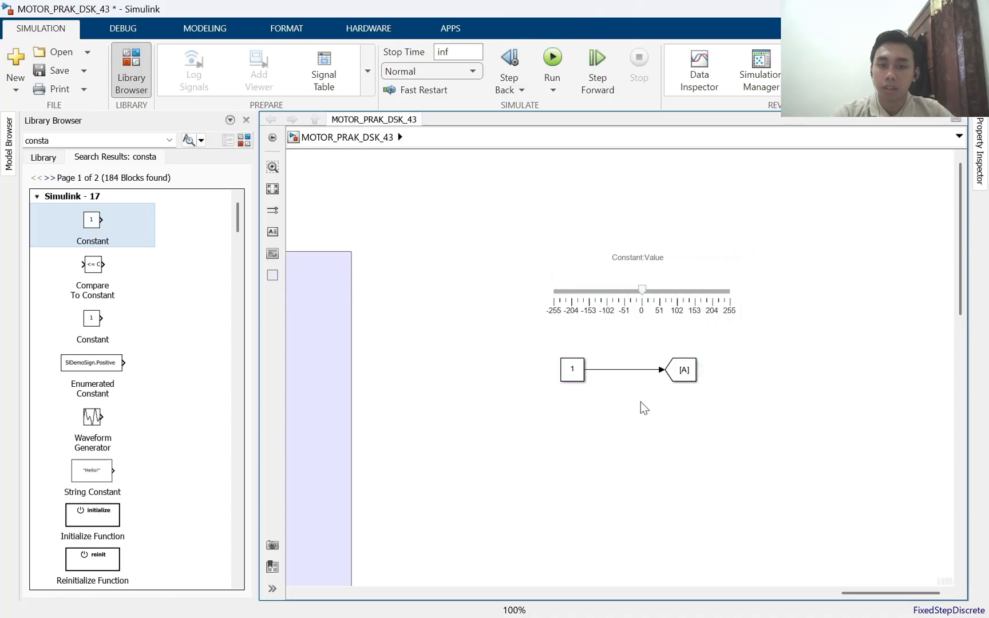
Set the new Goto block's tag to SP
scroll(563, 420, "down", 3)
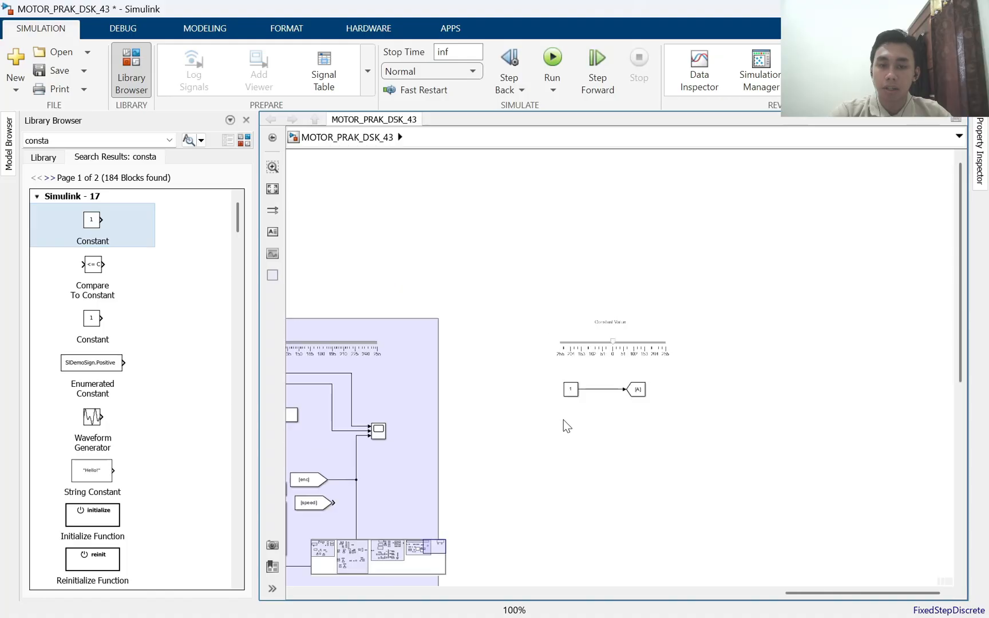
left_click_drag(468, 422, 557, 397)
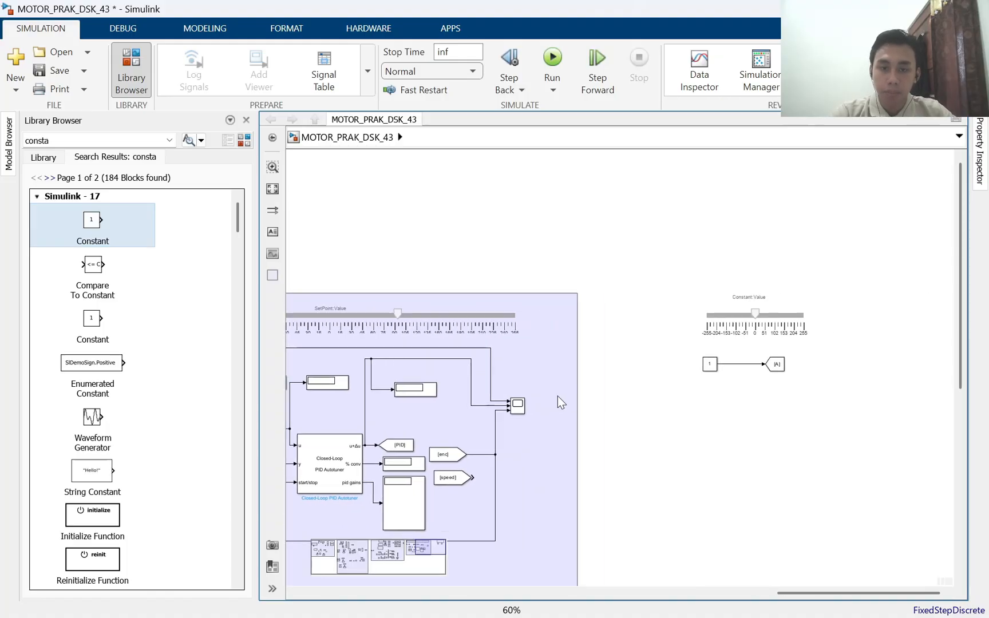
double_click(776, 366)
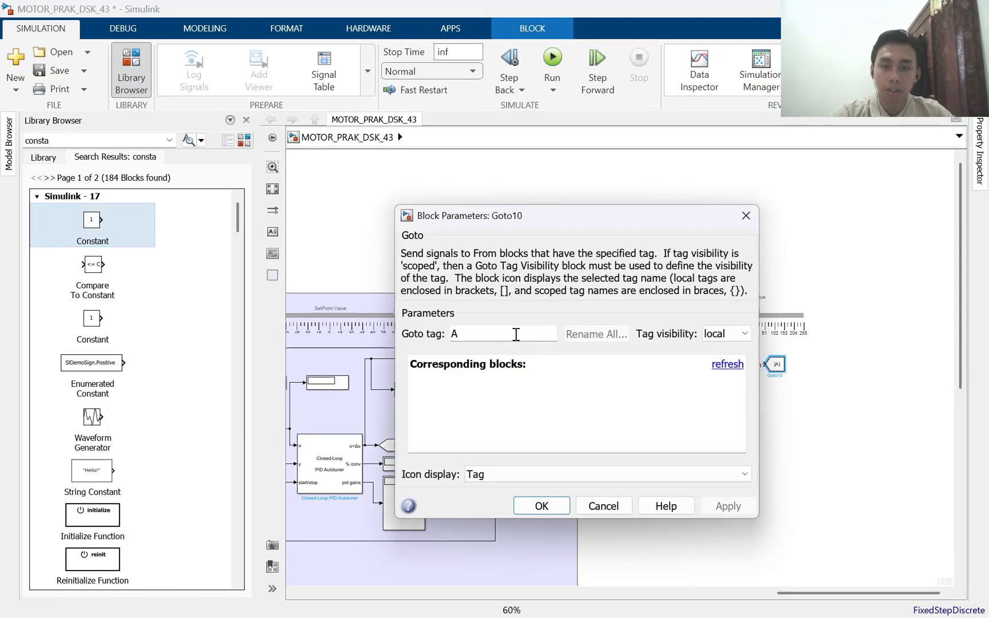
type("SP")
key("Return")
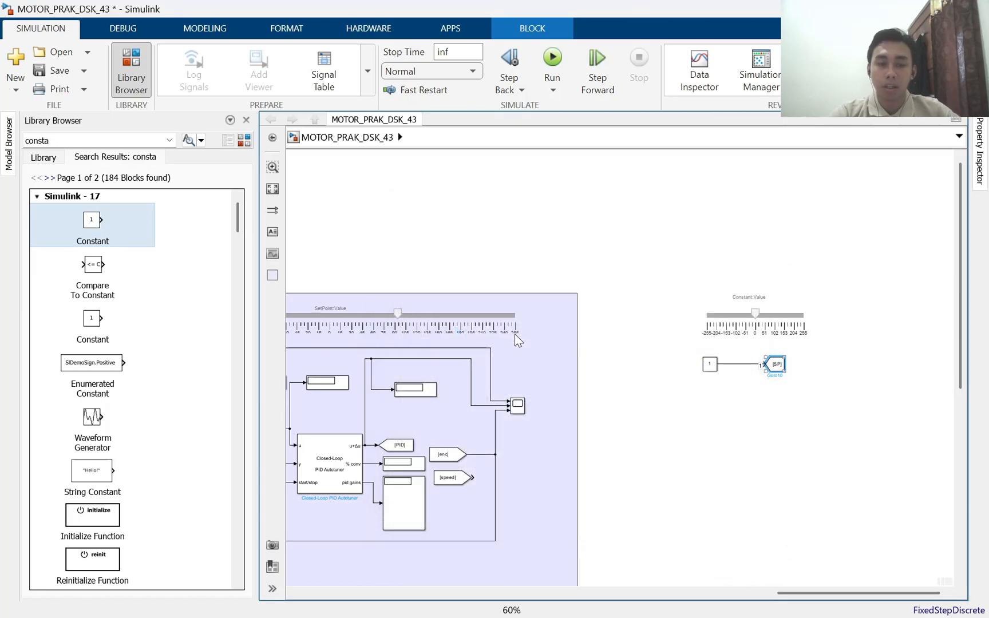
left_click_drag(736, 413, 490, 410)
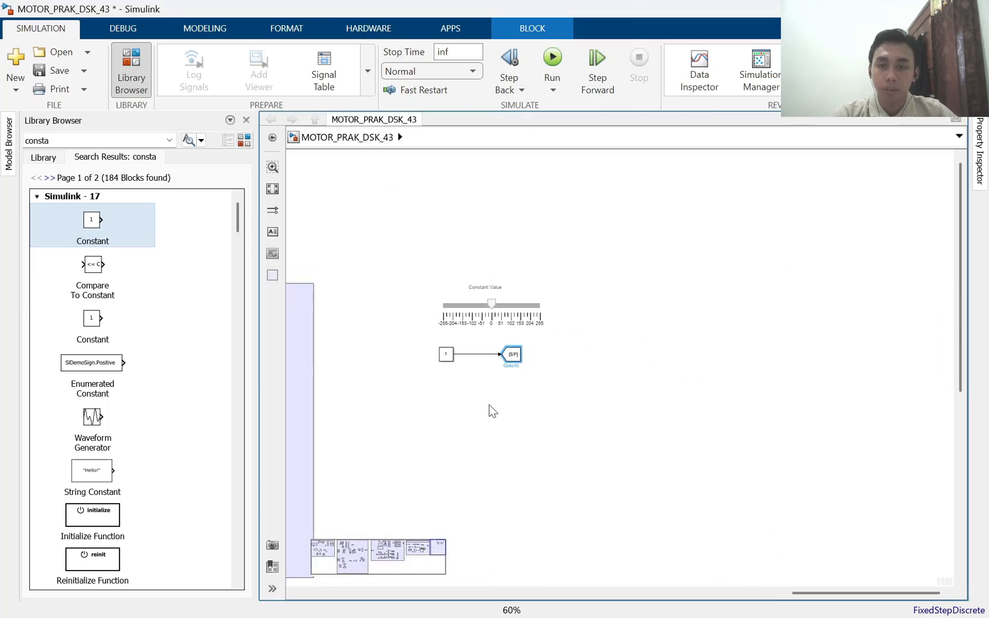
scroll(491, 402, "up", 2)
scroll(492, 402, "up", 1)
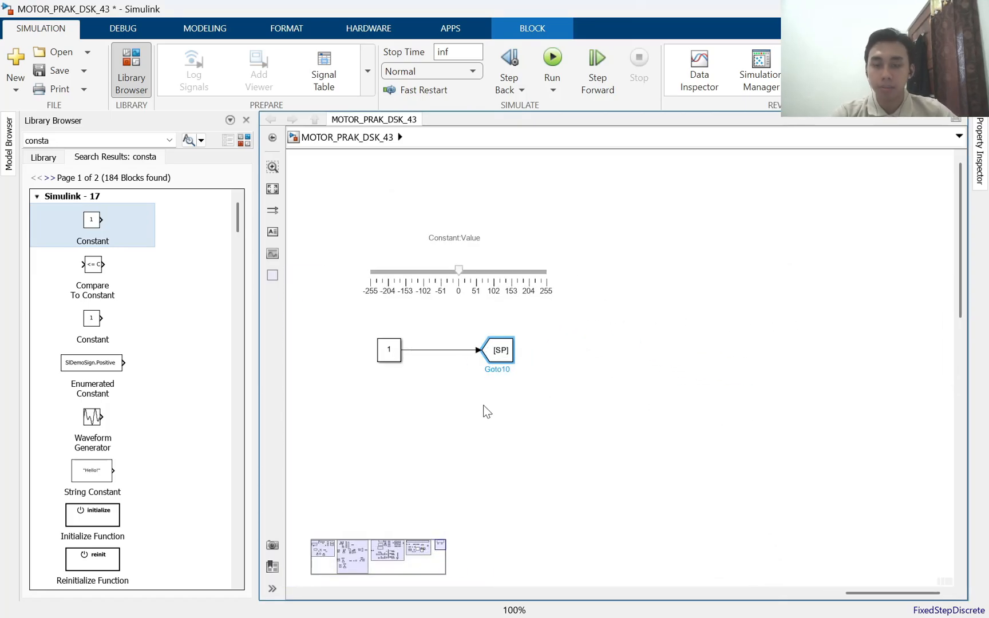
key("alt+Tab")
key("alt+Tab")
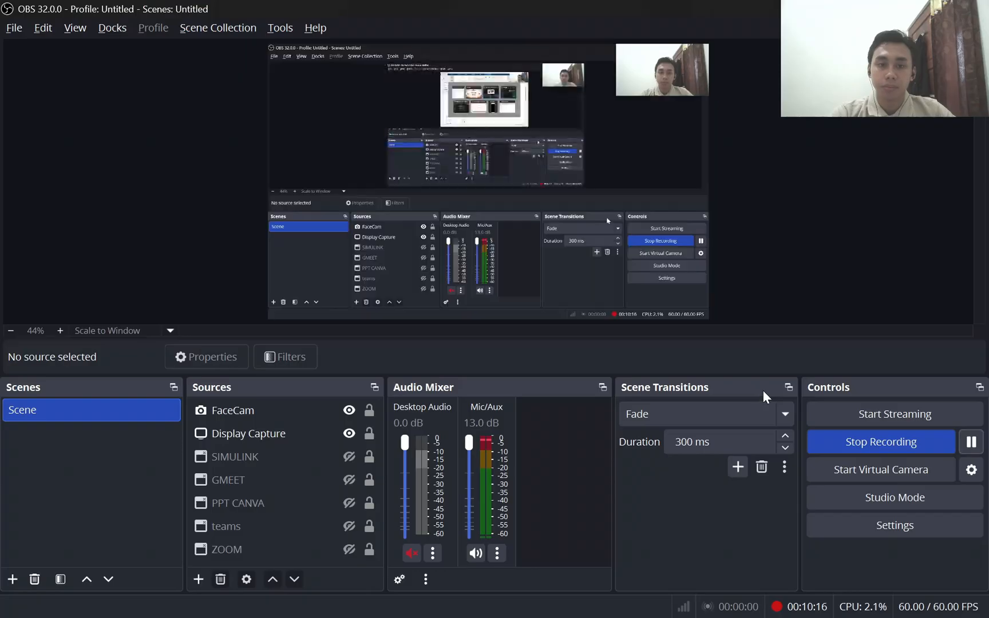
key("alt+Tab")
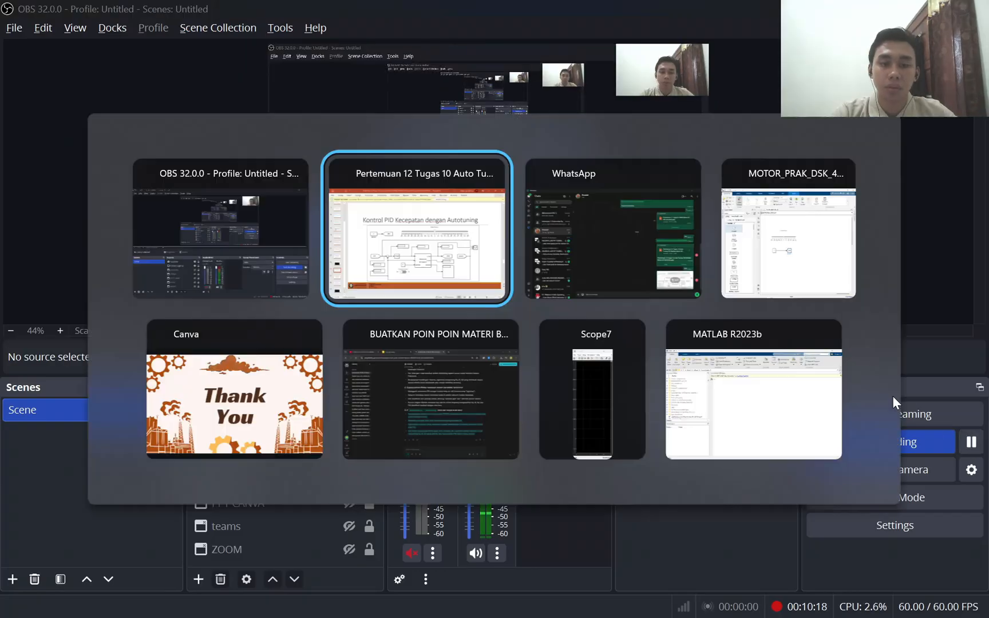
left_click(822, 349)
left_click(618, 338)
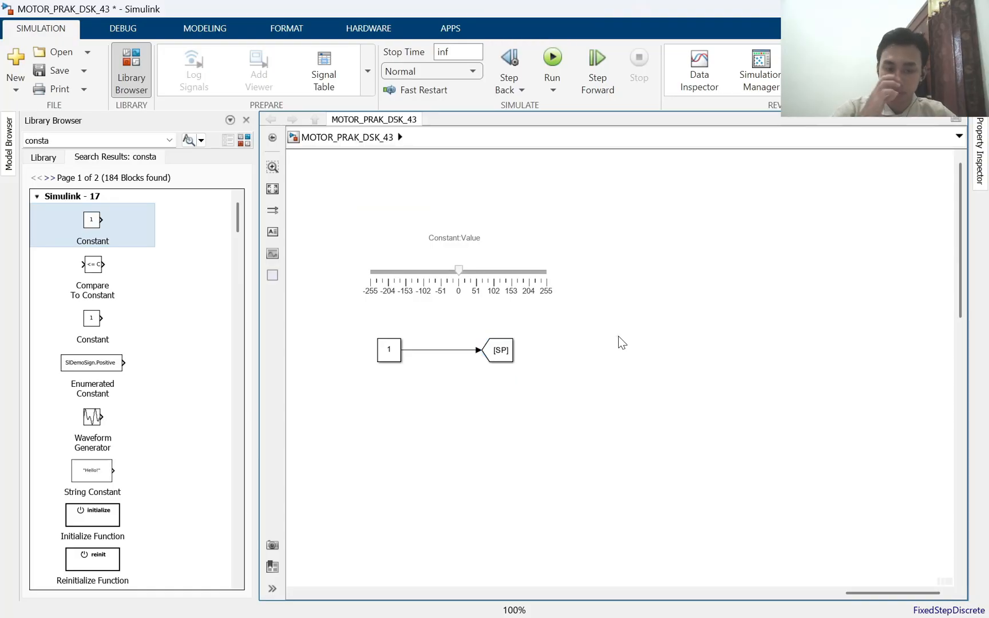
left_click_drag(702, 355, 648, 299)
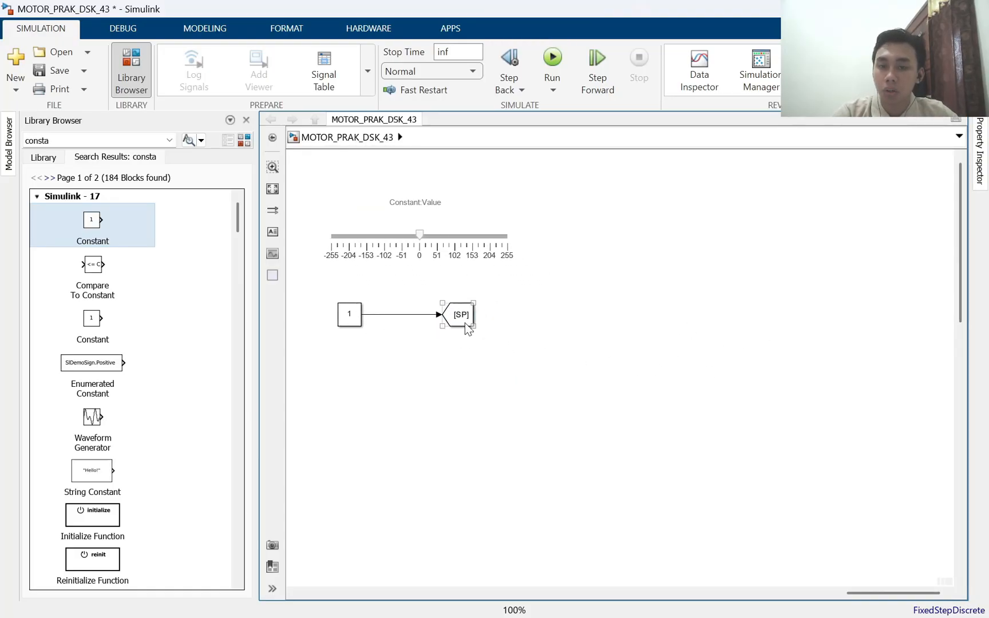
Create a From block with tag SP from the Goto block and place it below the Constant block
mouse_move(478, 318)
left_click_drag(481, 316, 318, 389)
left_click(340, 364)
Search the block library for "sum" and place a round Sum block beside the SP From block
left_click_drag(86, 141, 1, 142)
type("sum")
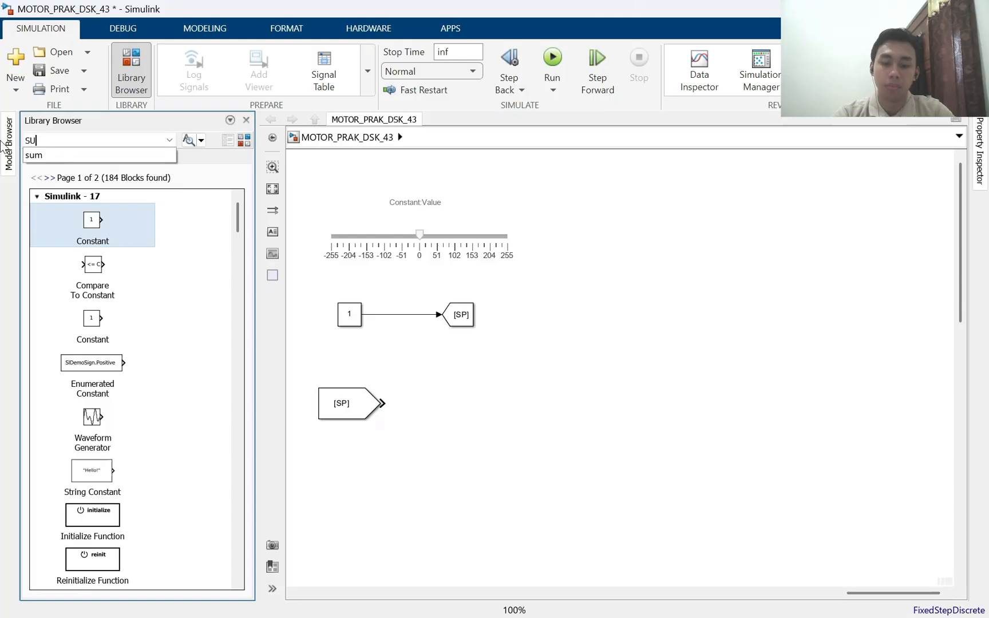
key("Return")
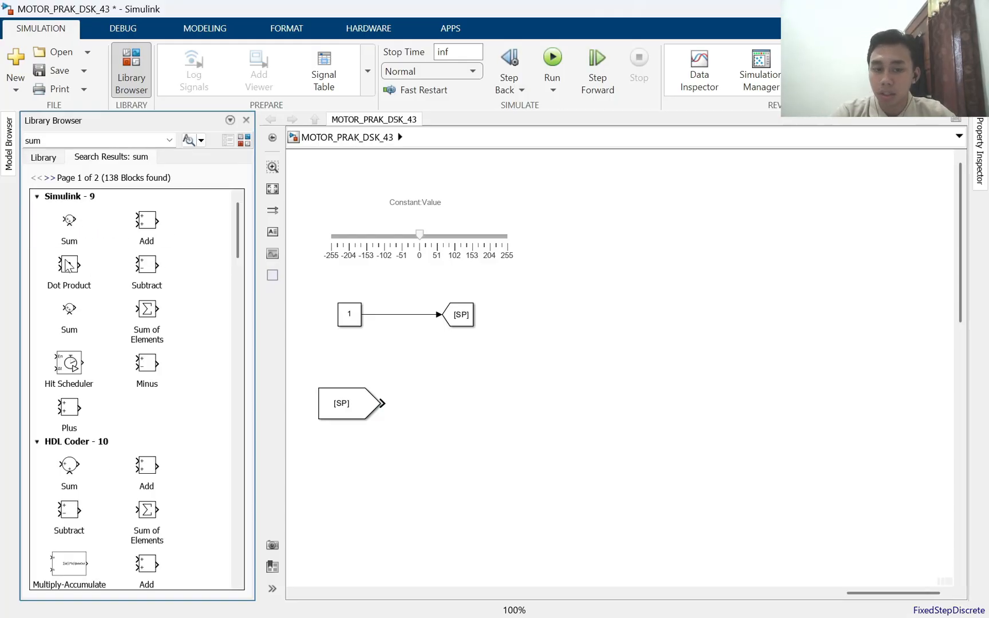
left_click_drag(69, 226, 436, 411)
Set the Sum block's list of signs to |+-
double_click(434, 405)
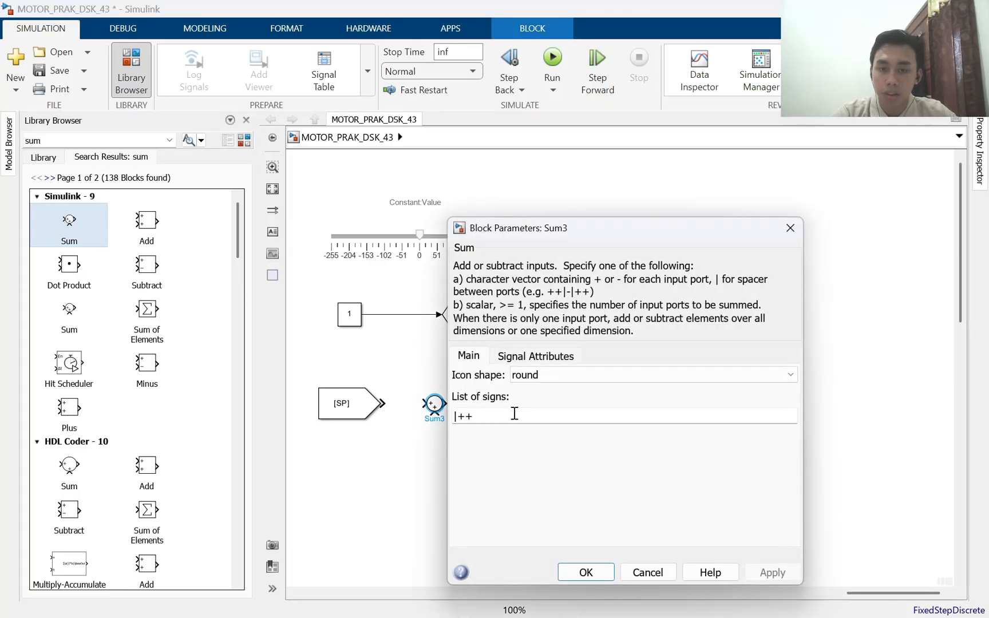
left_click(509, 415)
key("BackSpace")
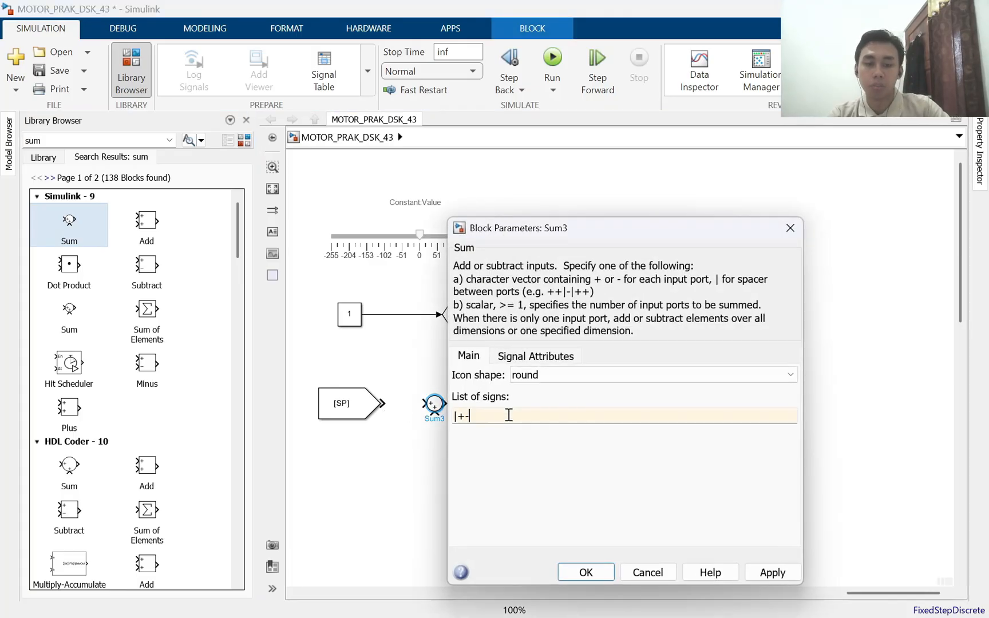
type("-")
key("Return")
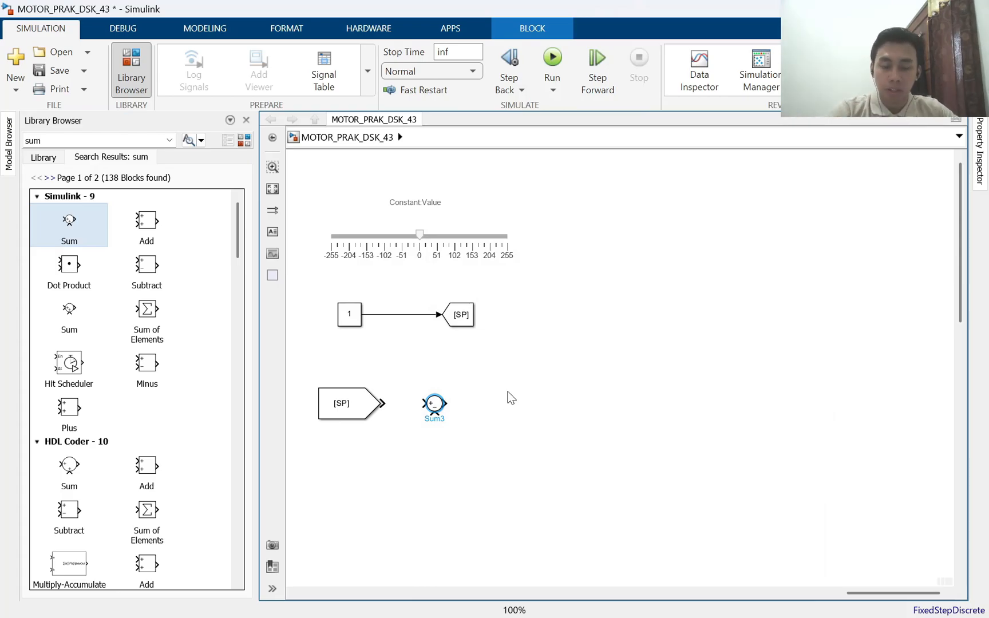
Move the SP From block and the Sum block down together, farther below the setpoint row
scroll(506, 400, "up", 2)
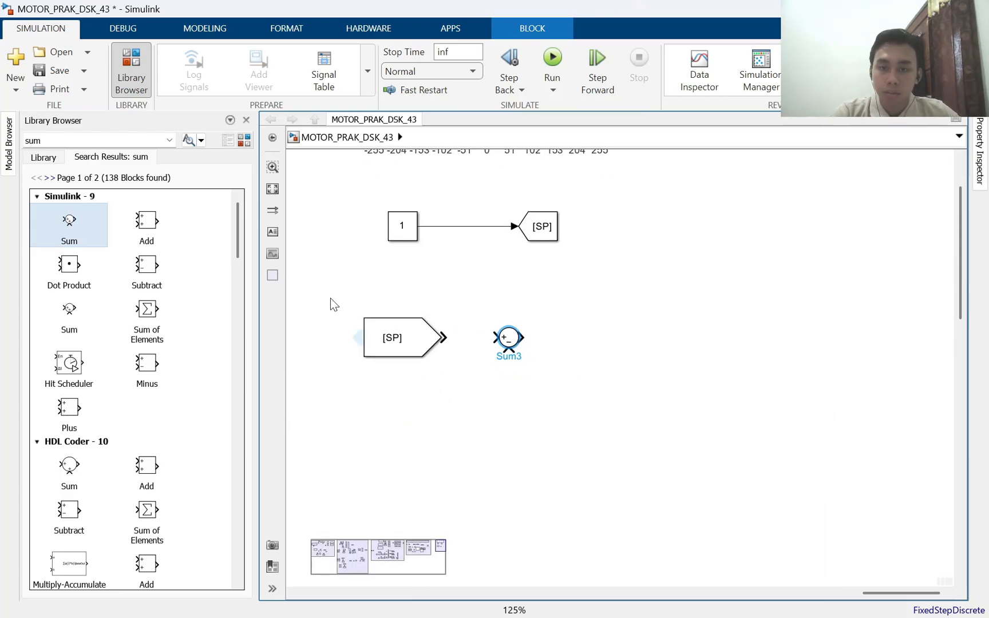
left_click_drag(325, 284, 575, 371)
left_click_drag(505, 345, 509, 394)
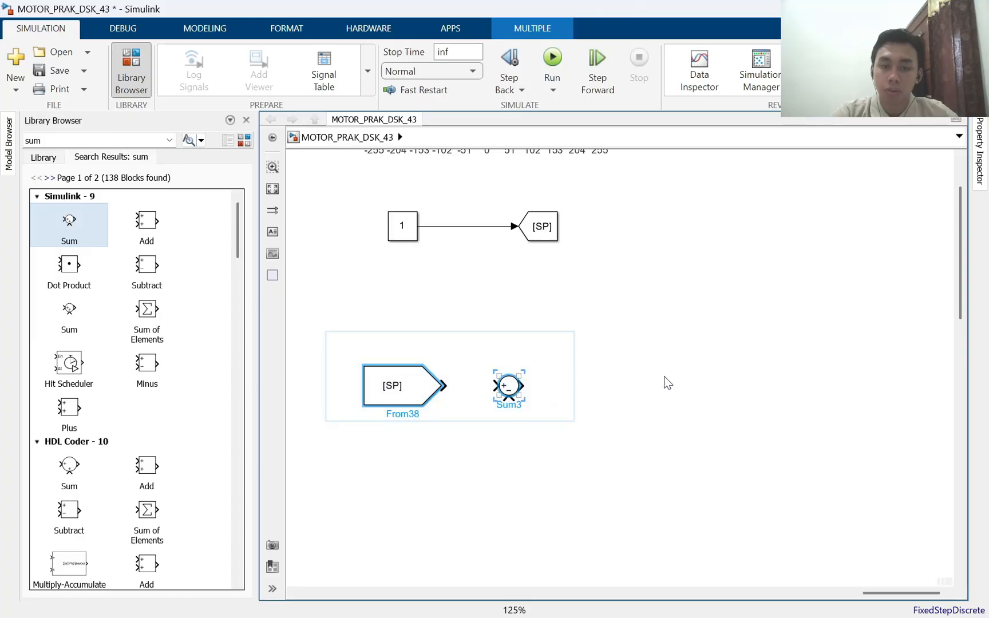
left_click(663, 381)
left_click_drag(660, 418, 635, 387)
left_click(129, 140)
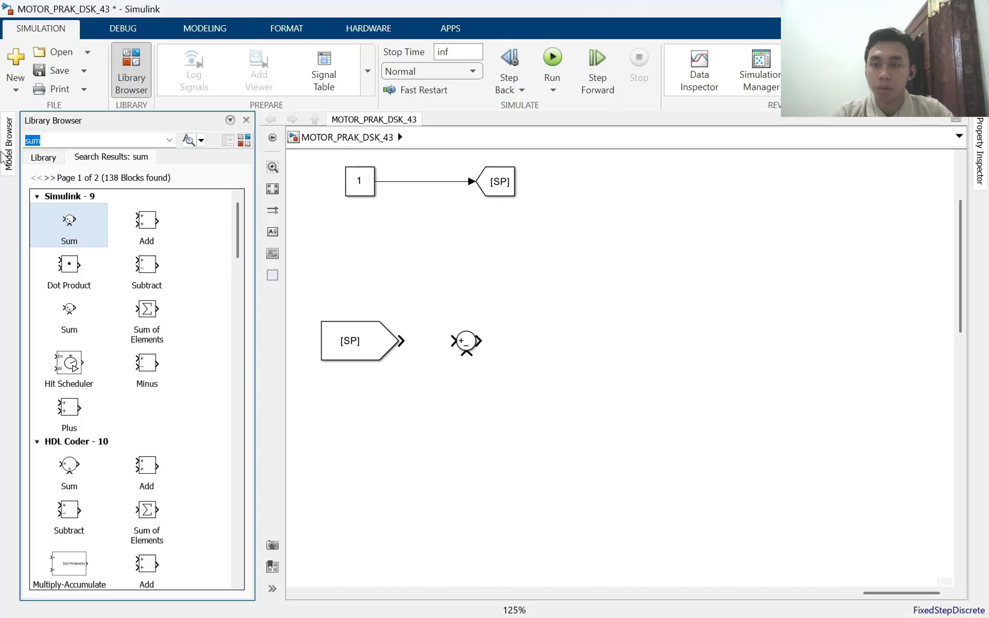
type("pid")
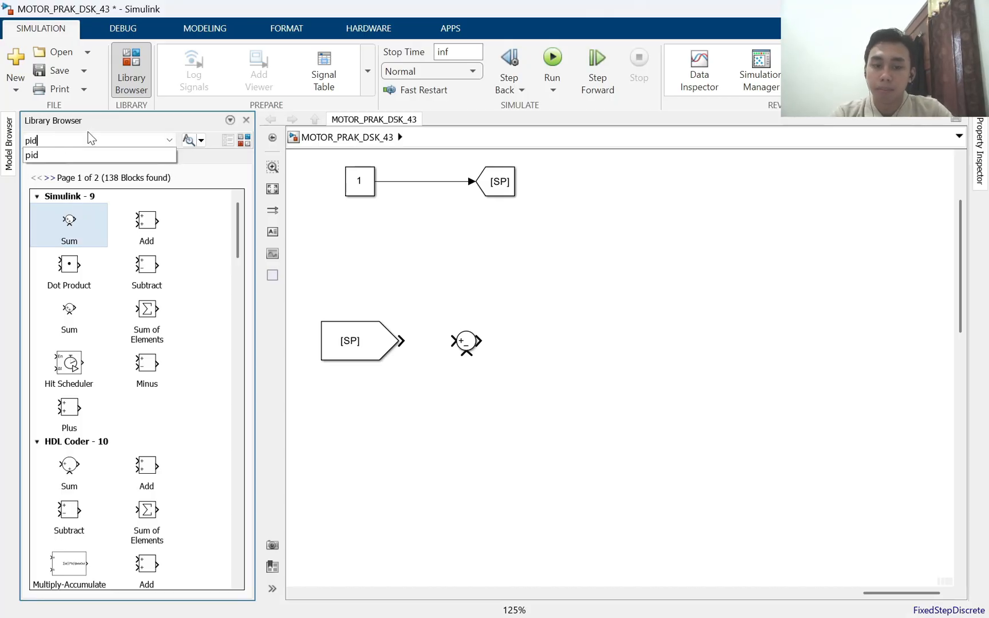
key("Return")
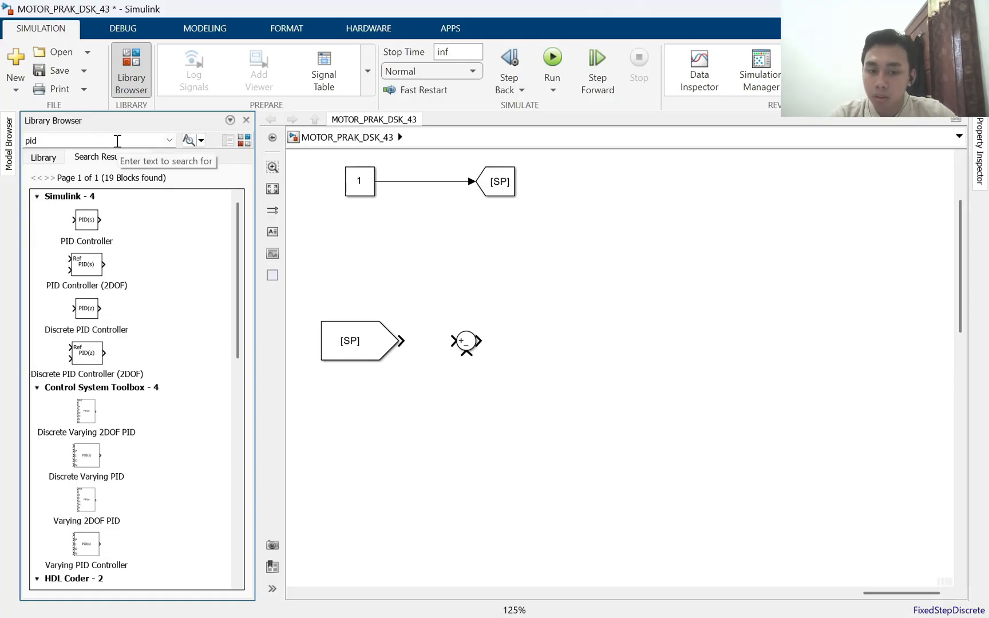
key("BackSpace")
key("BackSpace")
key("BackSpace")
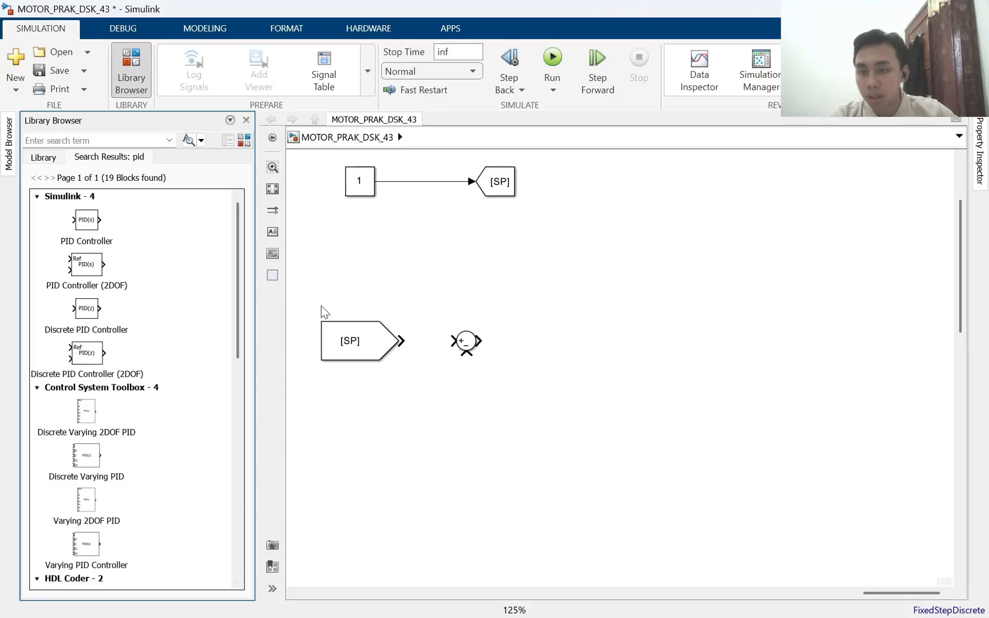
Check the PID block used in the TUGAS 10 diagram and search the block library for "discrete"
scroll(361, 344, "down", 4)
left_click_drag(337, 420, 822, 440)
left_click_drag(321, 372, 613, 412)
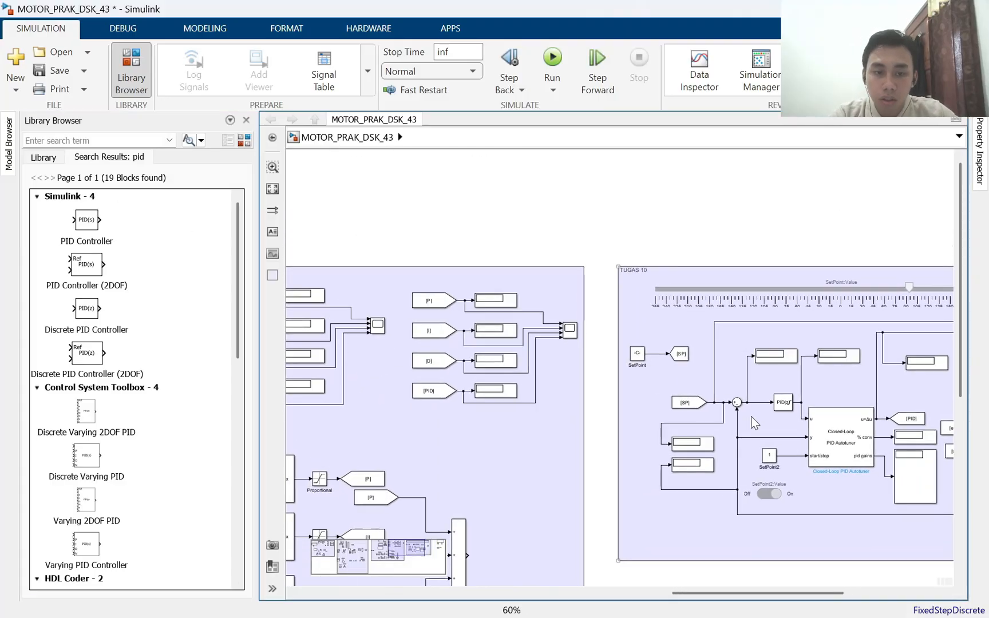
left_click(783, 403)
left_click_drag(852, 369, 273, 376)
scroll(424, 410, "up", 2)
left_click(144, 140)
type("d")
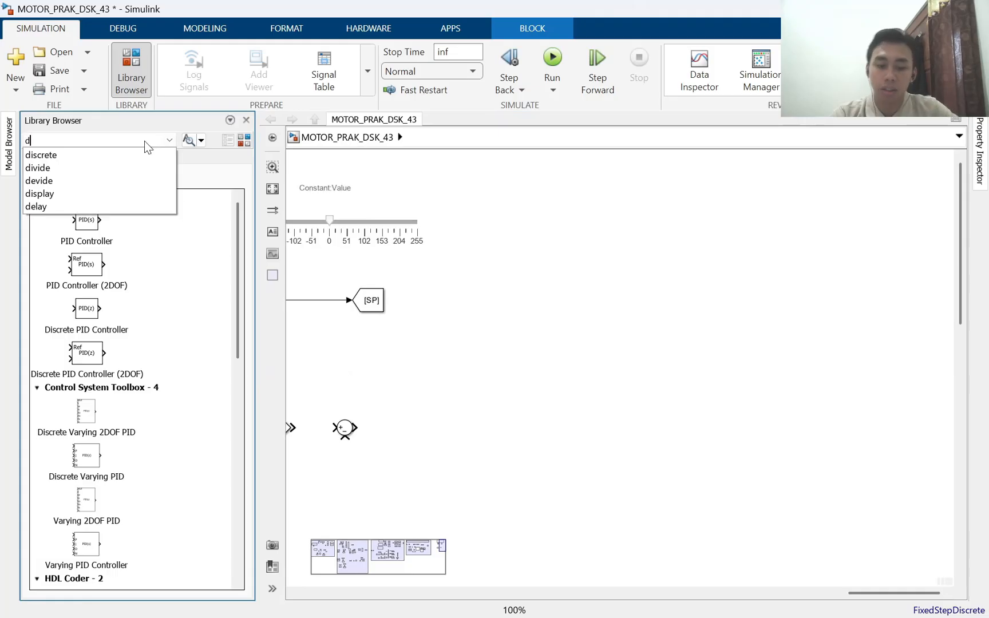
type("iscri")
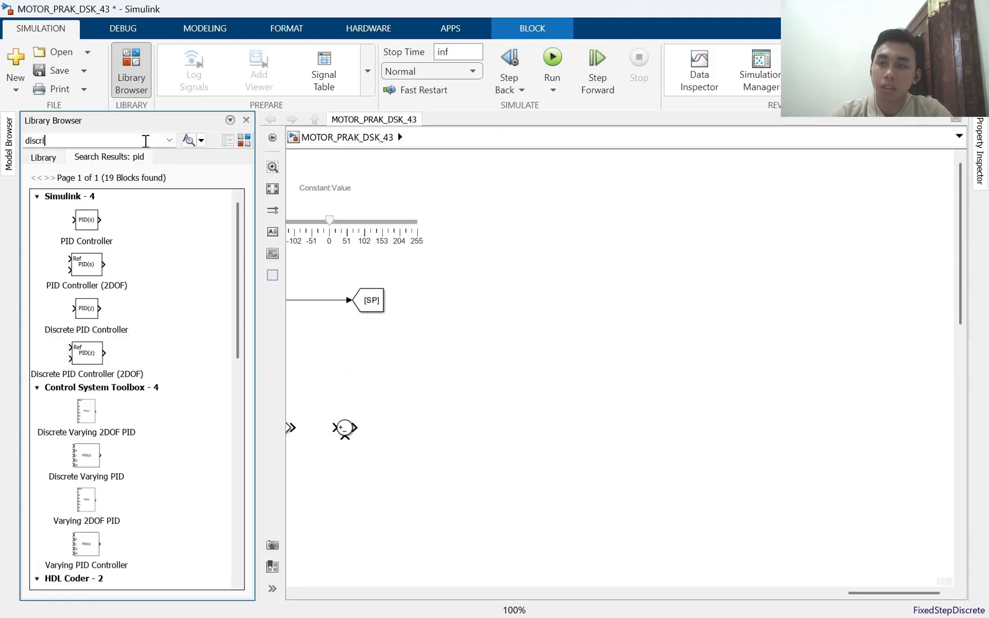
key("BackSpace")
key("Down")
key("Return")
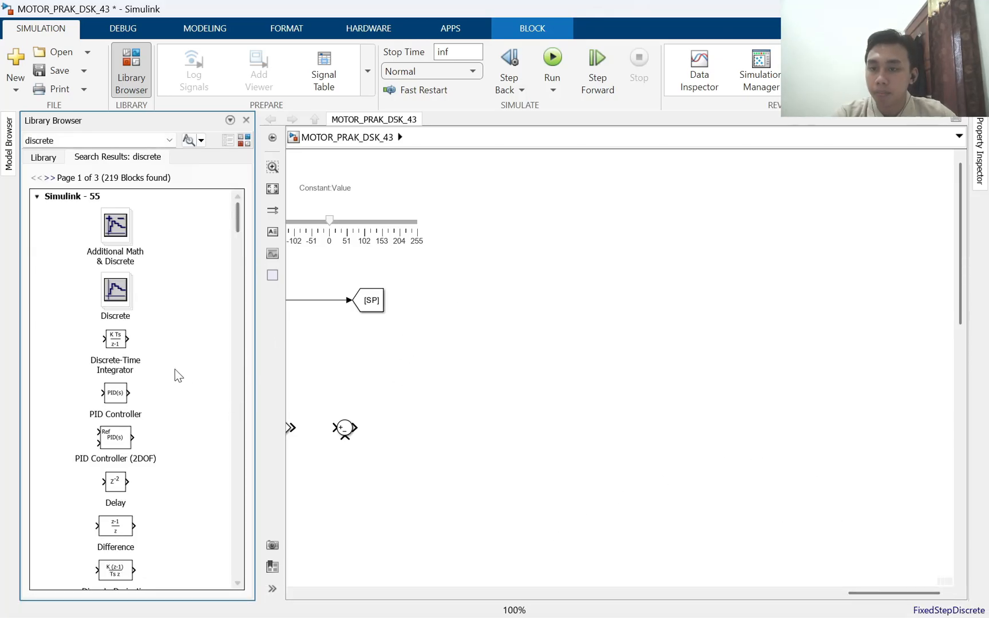
Place a Discrete PID Controller block to the right of the Sum block, level with it
left_click_drag(383, 428, 531, 353)
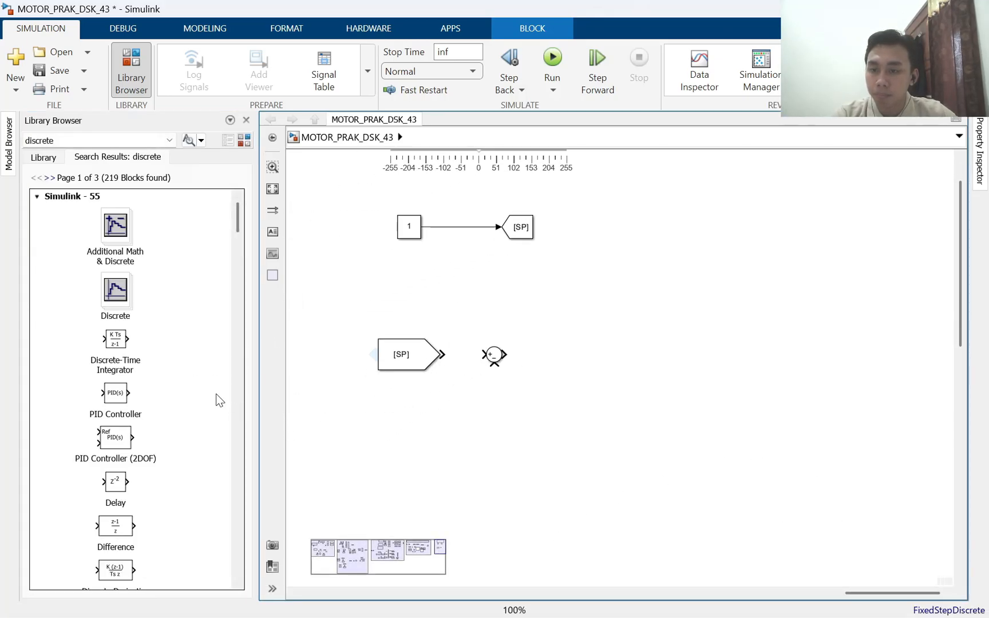
scroll(171, 435, "down", 3)
scroll(183, 446, "down", 1)
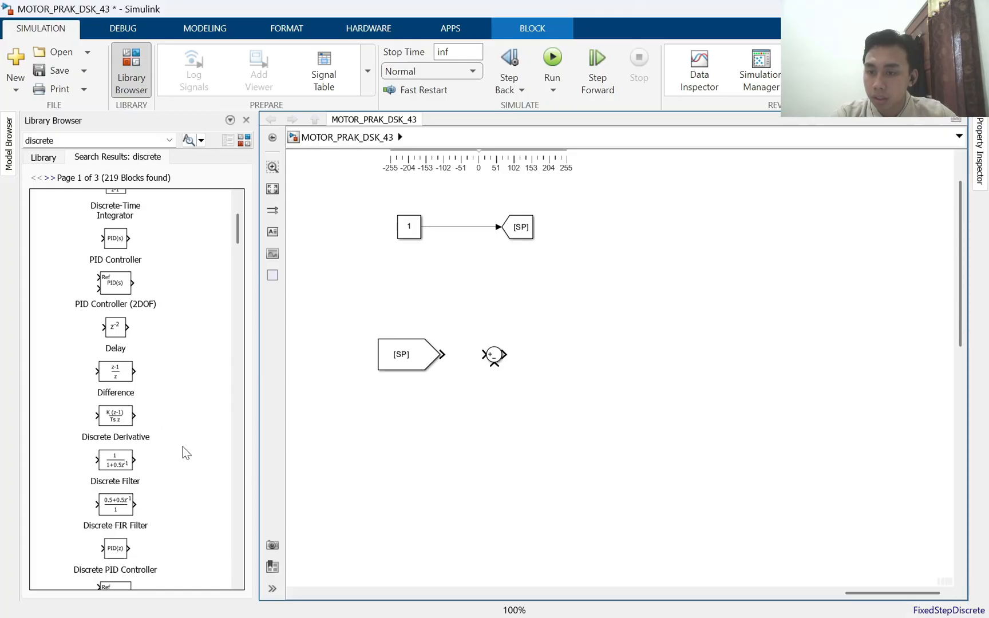
scroll(183, 447, "down", 2)
left_click_drag(106, 501, 609, 366)
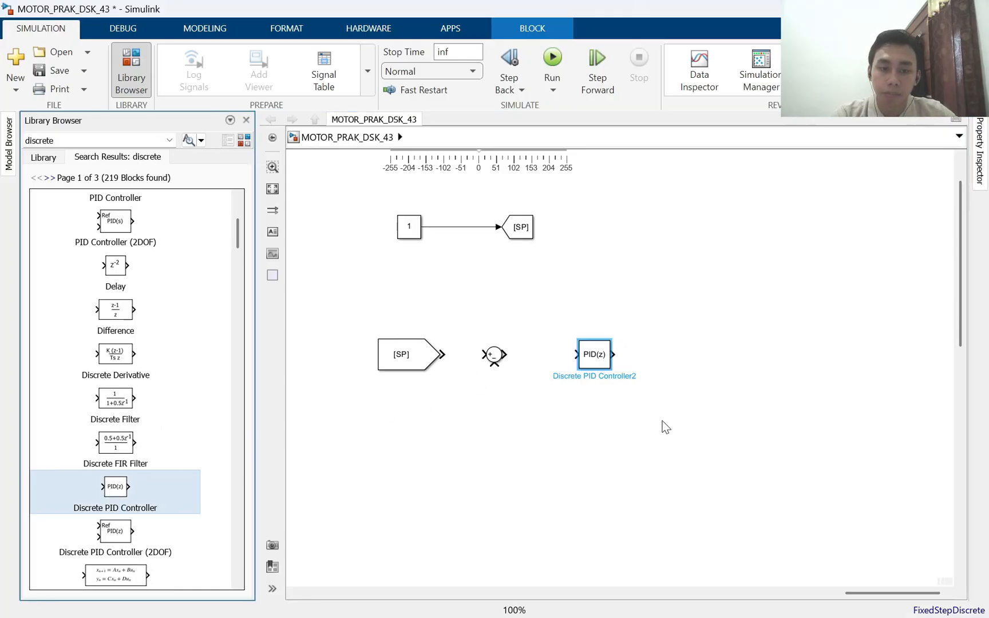
Search the block library for "closed" and place a Closed-Loop PID Autotuner block to the right of the PID controller
double_click(88, 142)
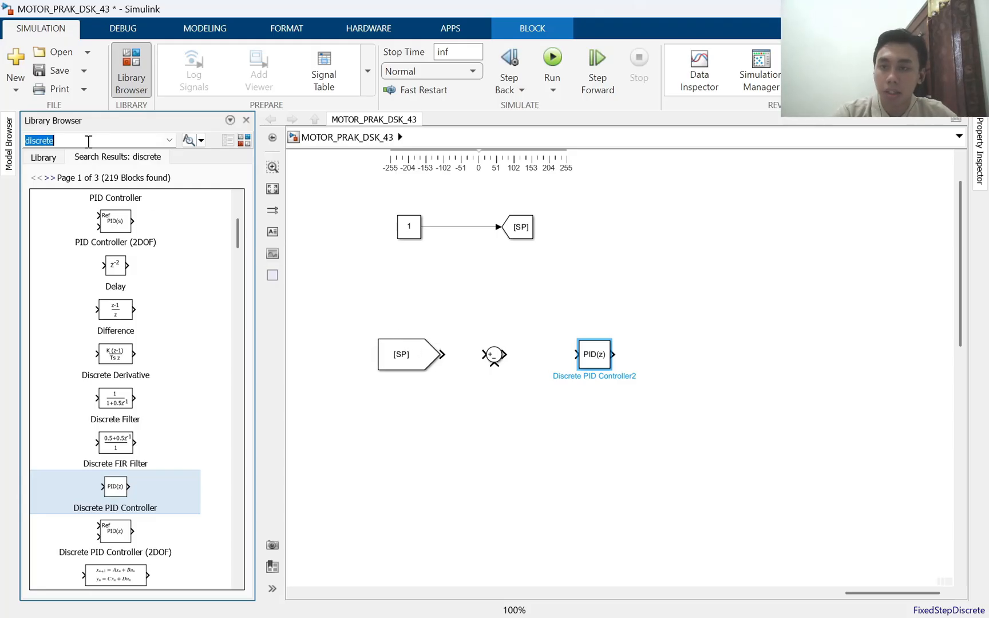
key("BackSpace")
type("c")
key("BackSpace")
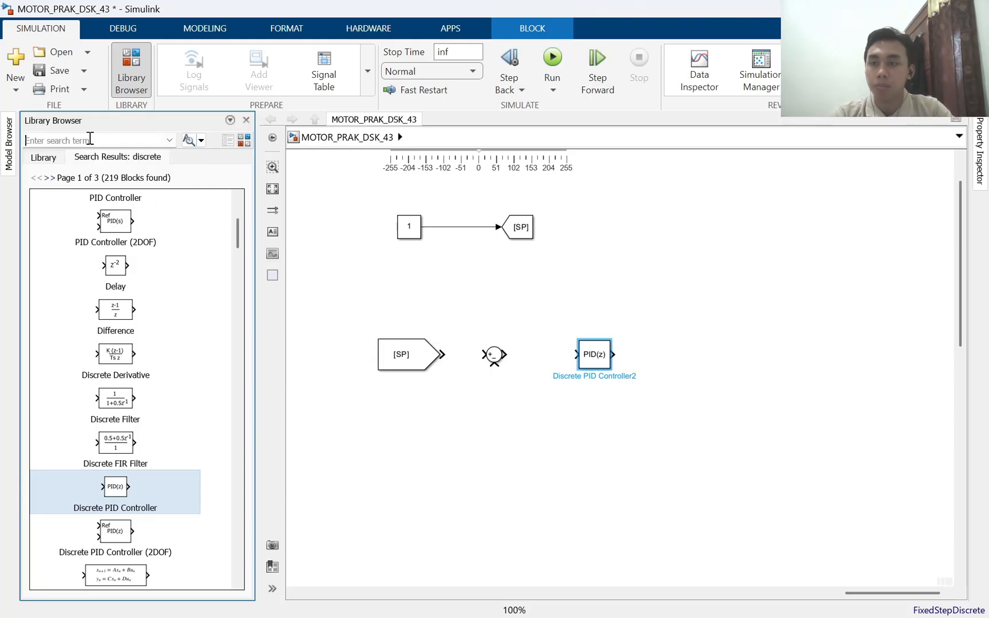
type("closed")
key("Return")
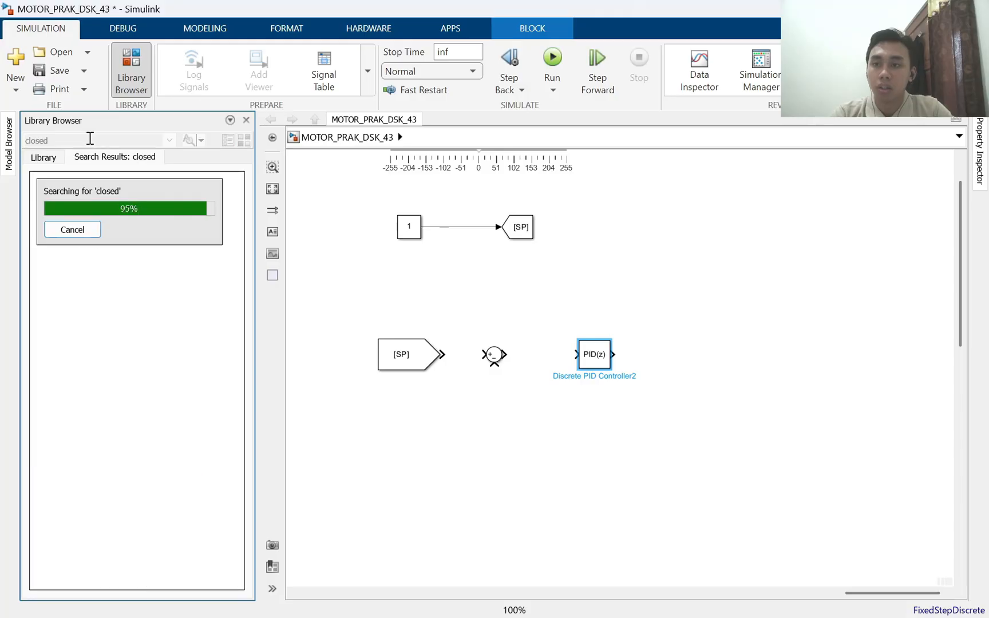
scroll(141, 438, "down", 15)
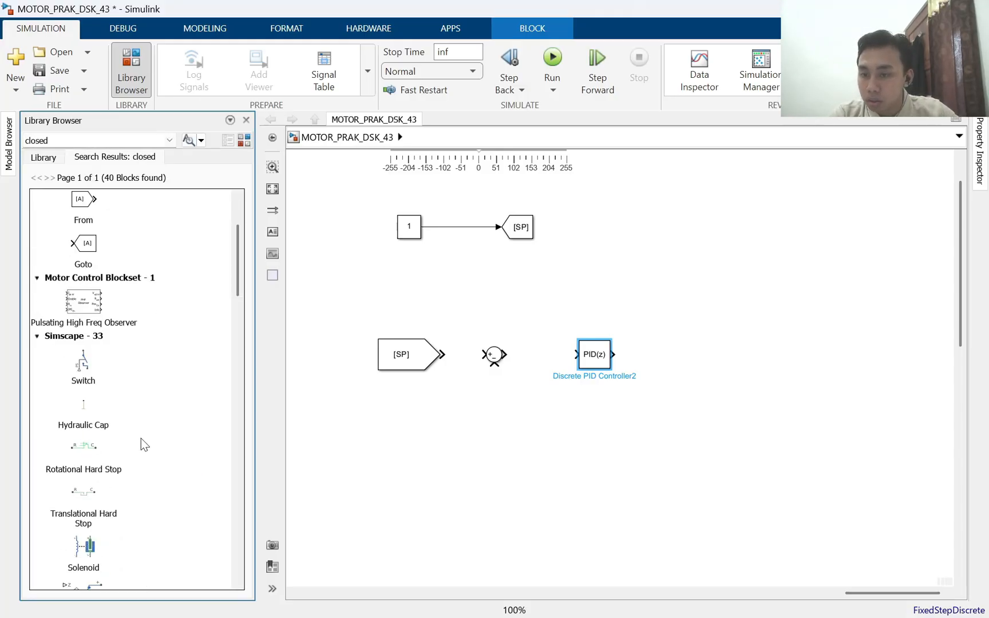
scroll(146, 436, "down", 10)
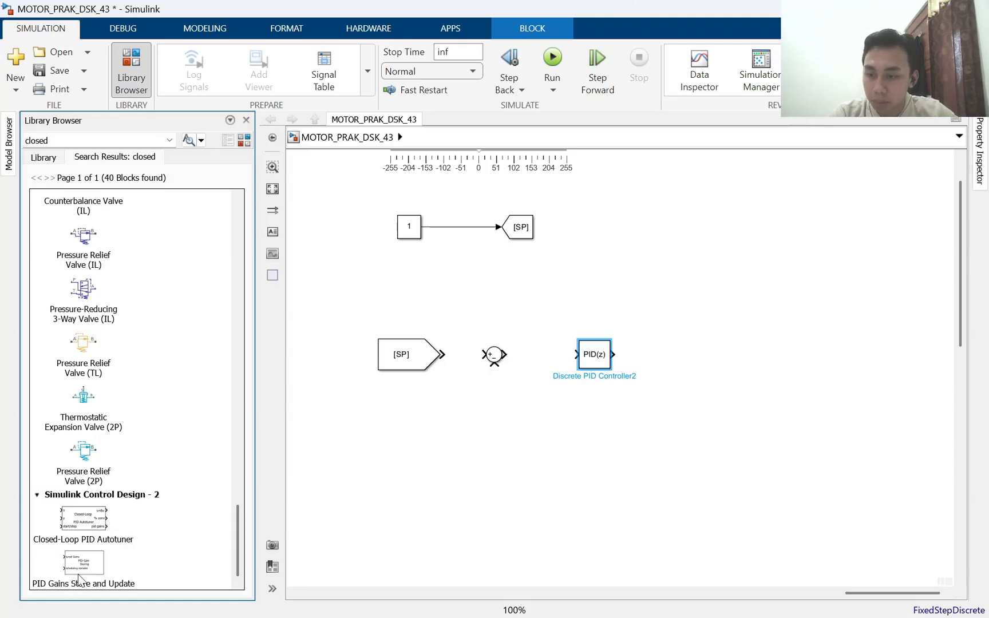
left_click_drag(87, 529, 764, 356)
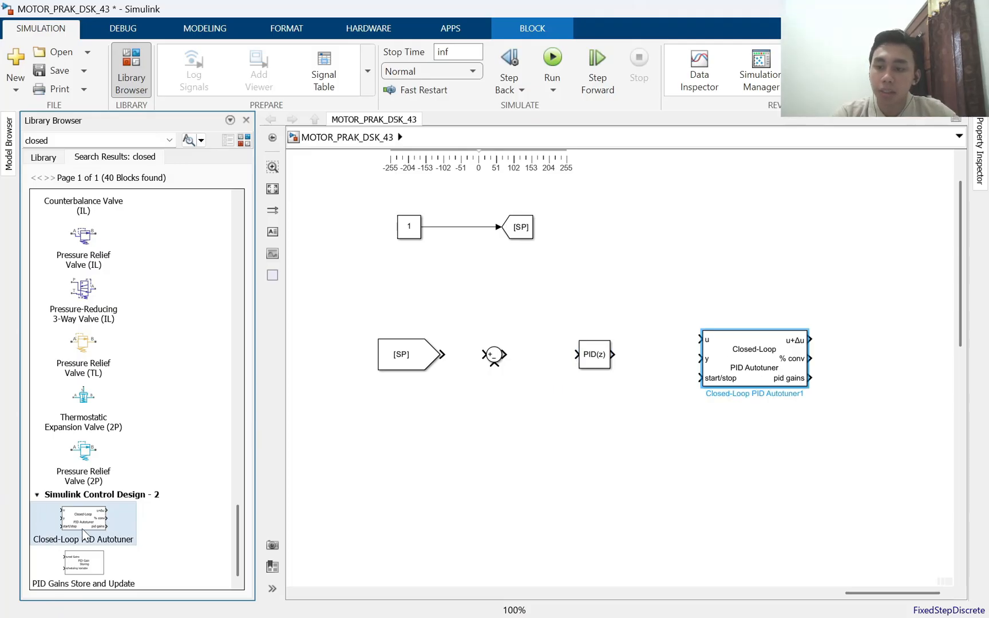
left_click(694, 302)
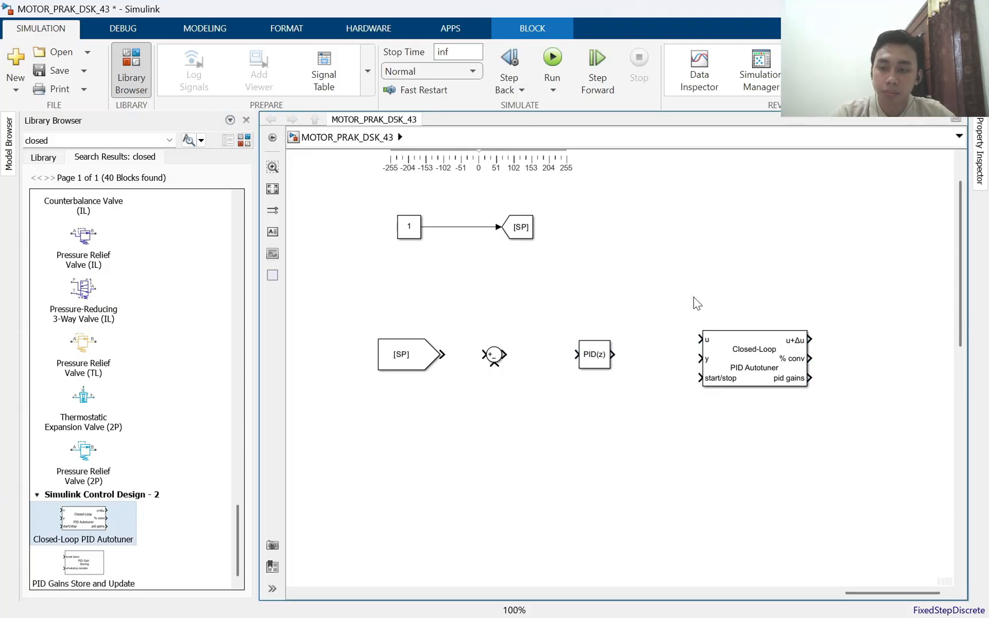
Enlarge the Closed-Loop PID Autotuner block from its upper-left corner
scroll(681, 340, "down", 3)
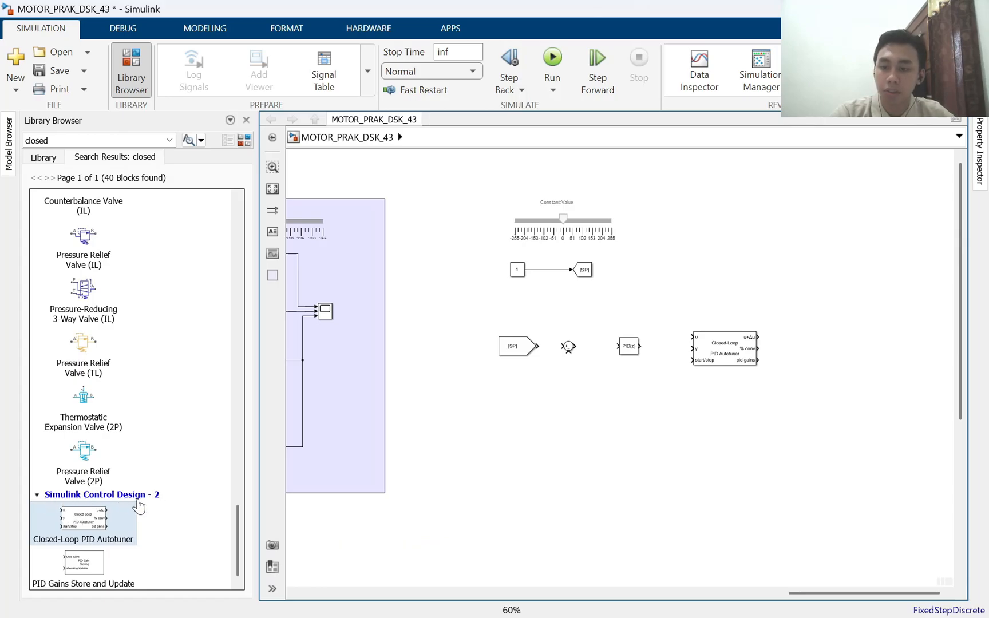
scroll(683, 358, "up", 2)
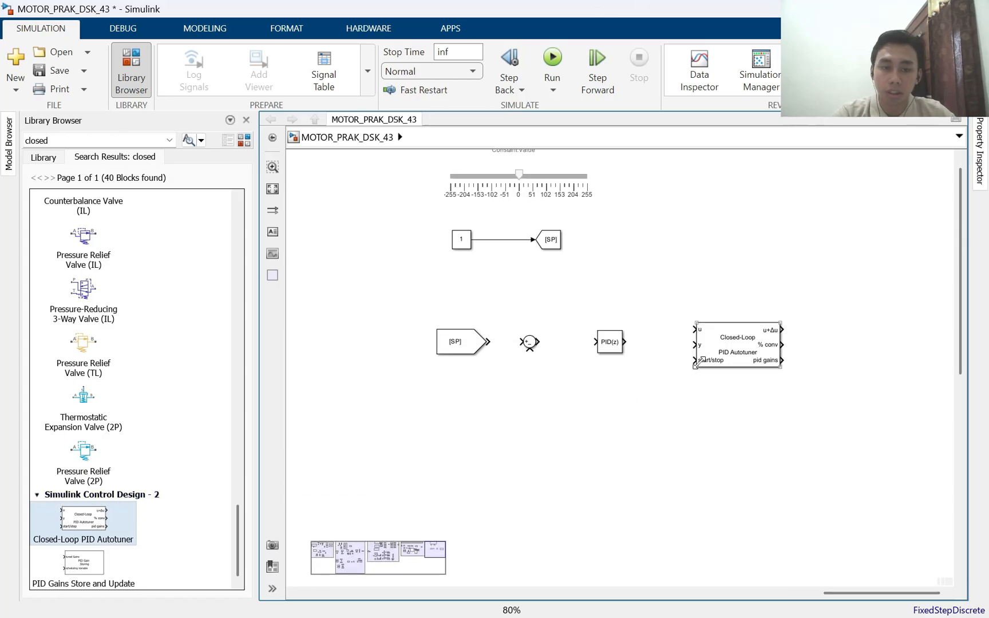
left_click(699, 327)
left_click_drag(694, 322, 687, 306)
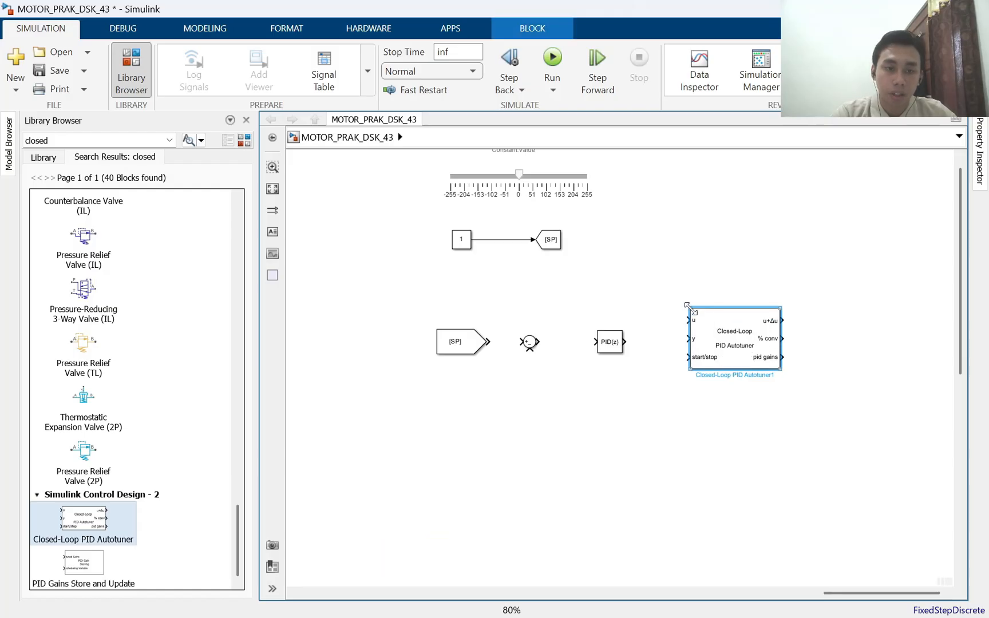
left_click(667, 313)
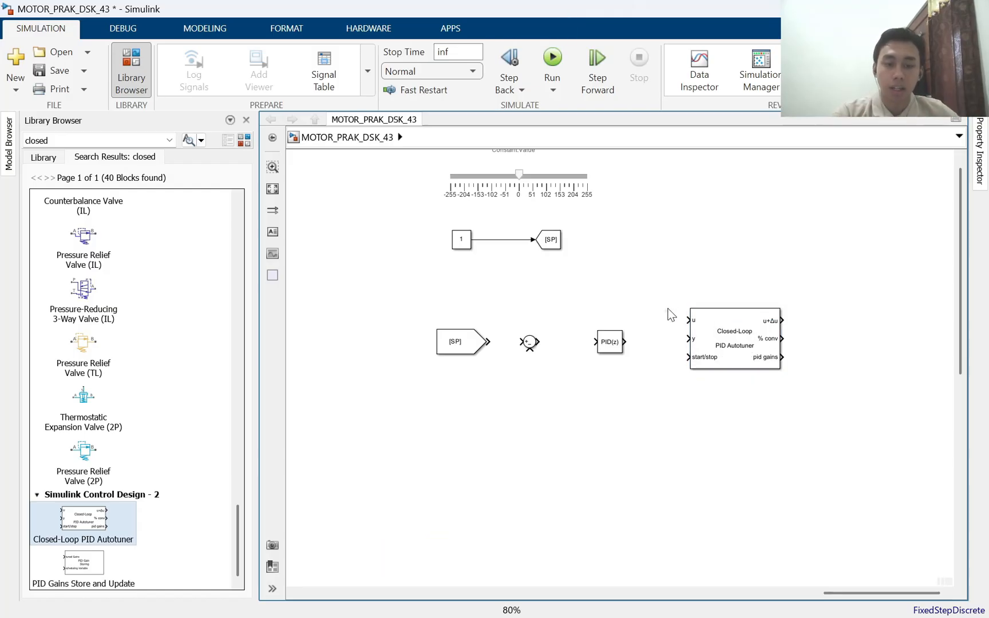
Search the block library for "constant" and place a Constant block directly below the Discrete PID Controller
left_click(128, 143)
type("constra\\")
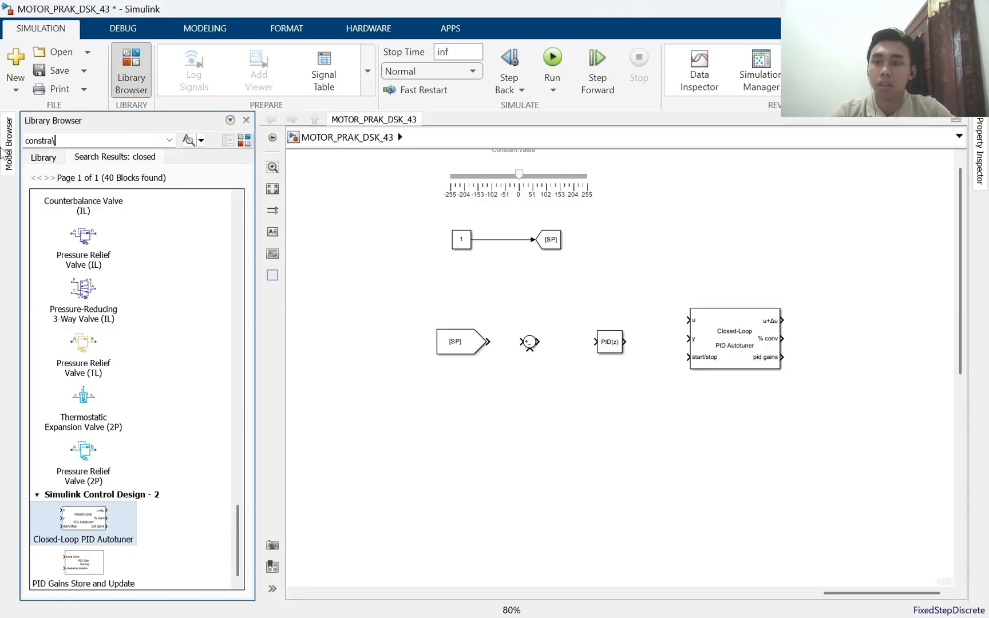
type("nt")
key("Return")
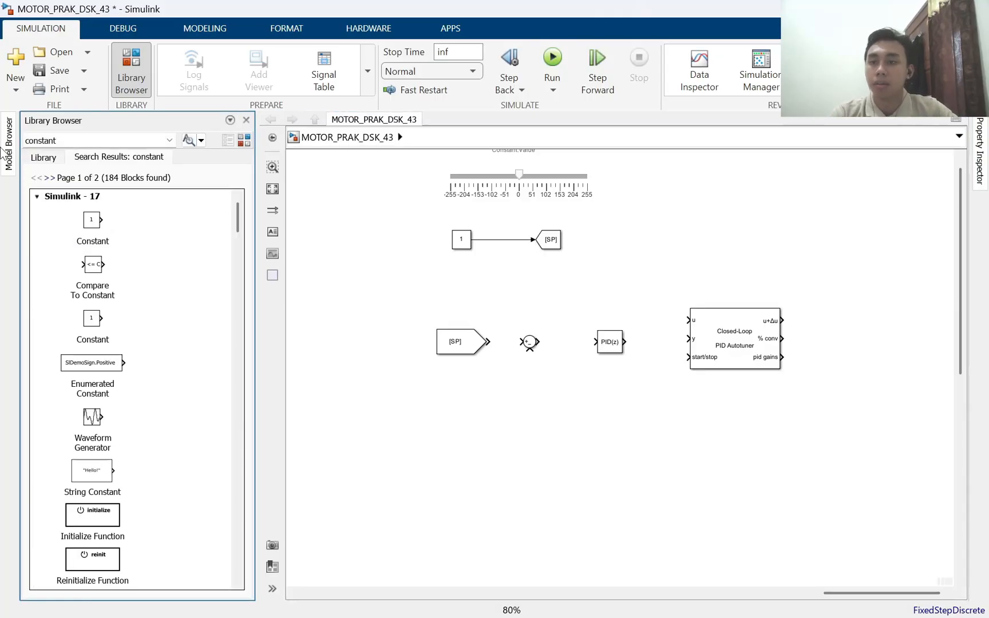
left_click_drag(100, 233, 607, 373)
left_click(538, 386)
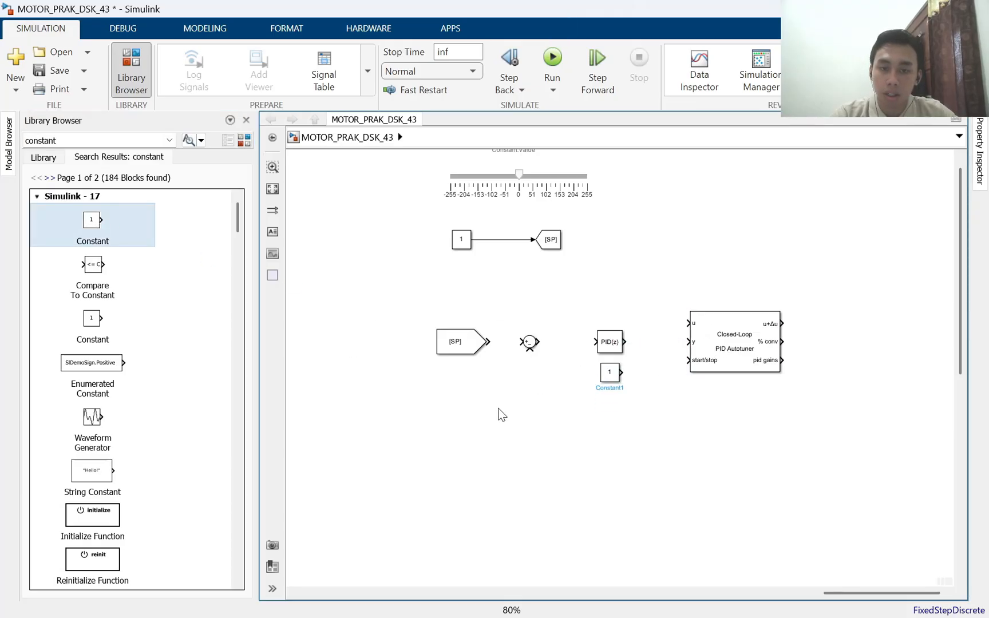
Search the block library for "switch" and place a Slider Switch below the new Constant block
double_click(131, 144)
type("swit")
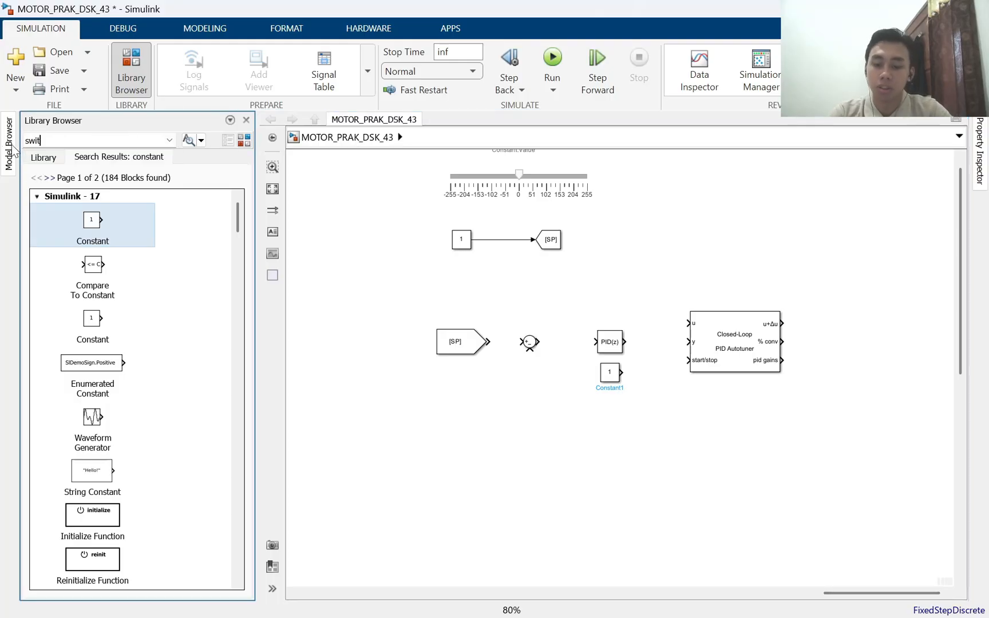
type("ch")
key("Return")
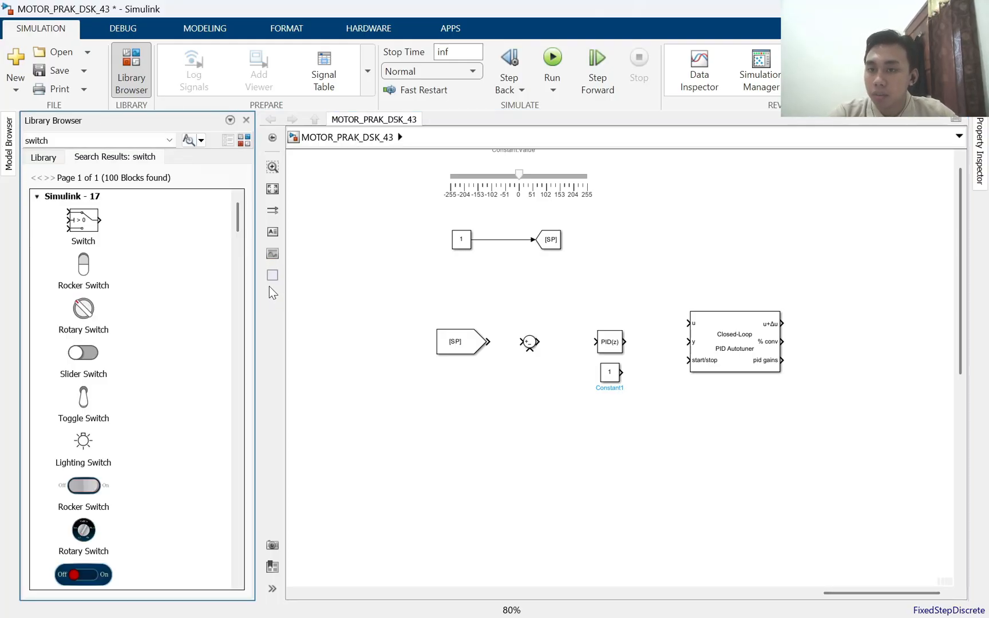
left_click_drag(87, 382, 572, 422)
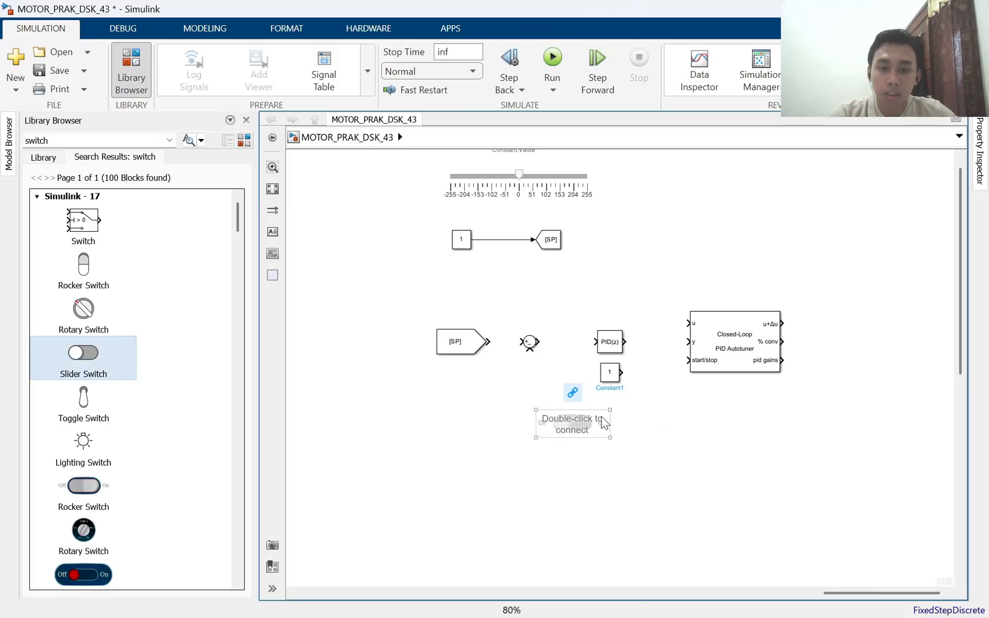
Link the new Slider Switch to the value of the Constant block below the PID controller, keeping Off at 0 and On at 1
double_click(566, 430)
left_click_drag(708, 266, 126, 188)
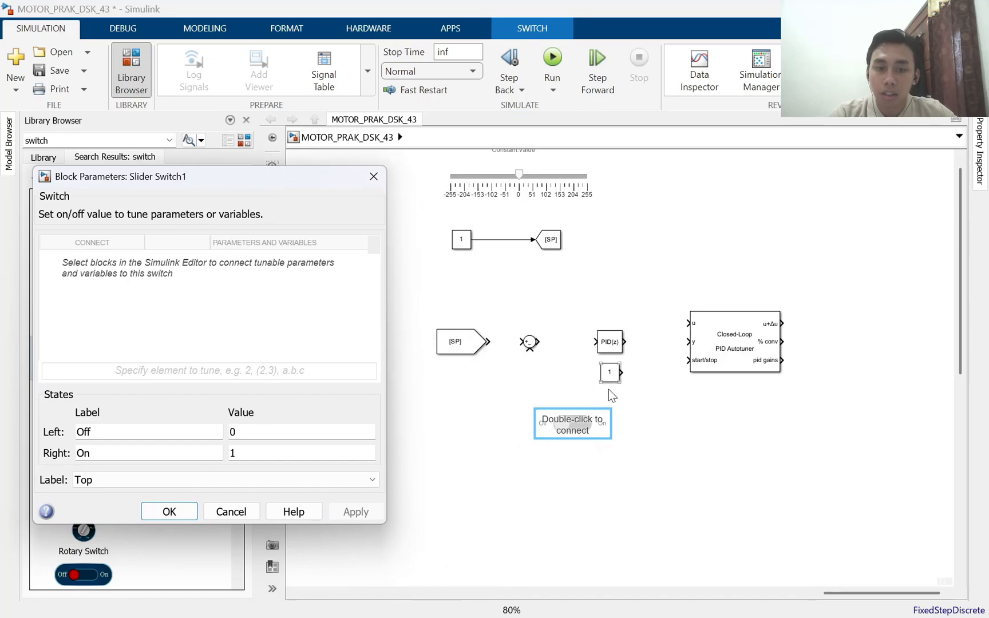
left_click(609, 371)
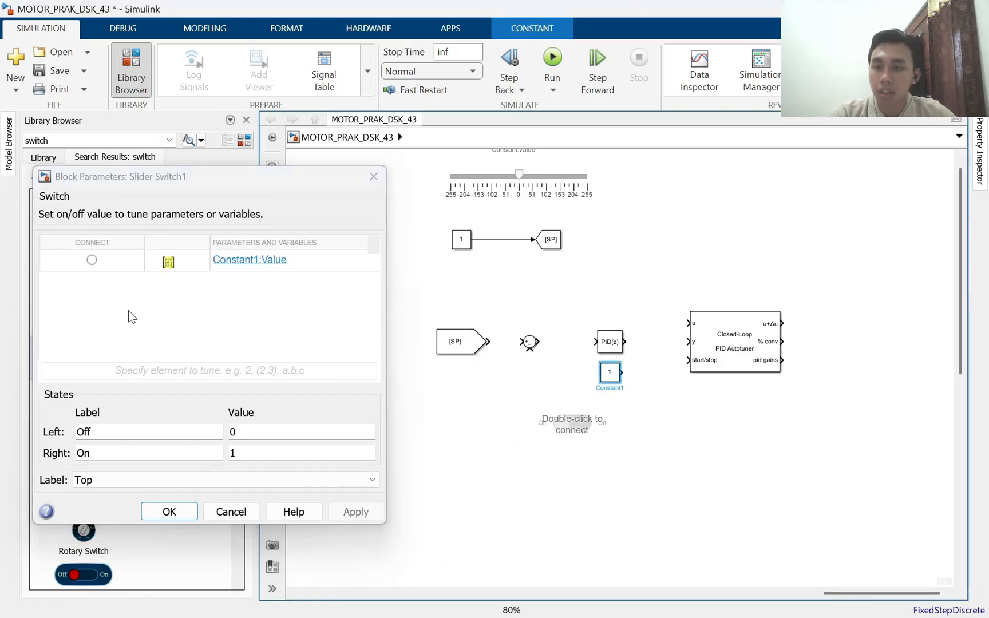
left_click(92, 259)
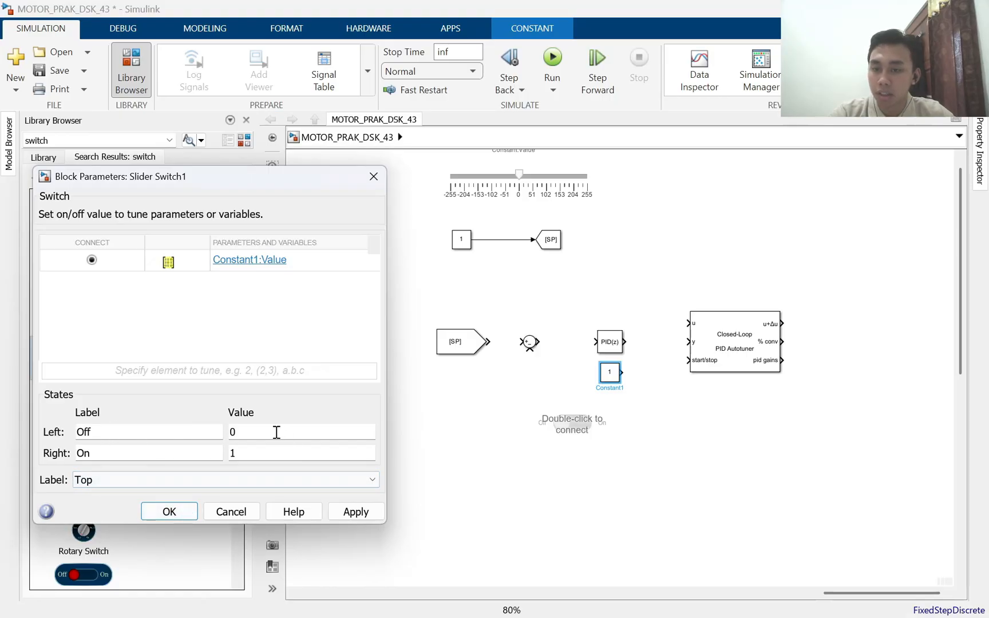
left_click(183, 511)
Search the block library for "goto" and place a Goto block right of the autotuner, level with its u+Δu output
left_click_drag(711, 425, 584, 392)
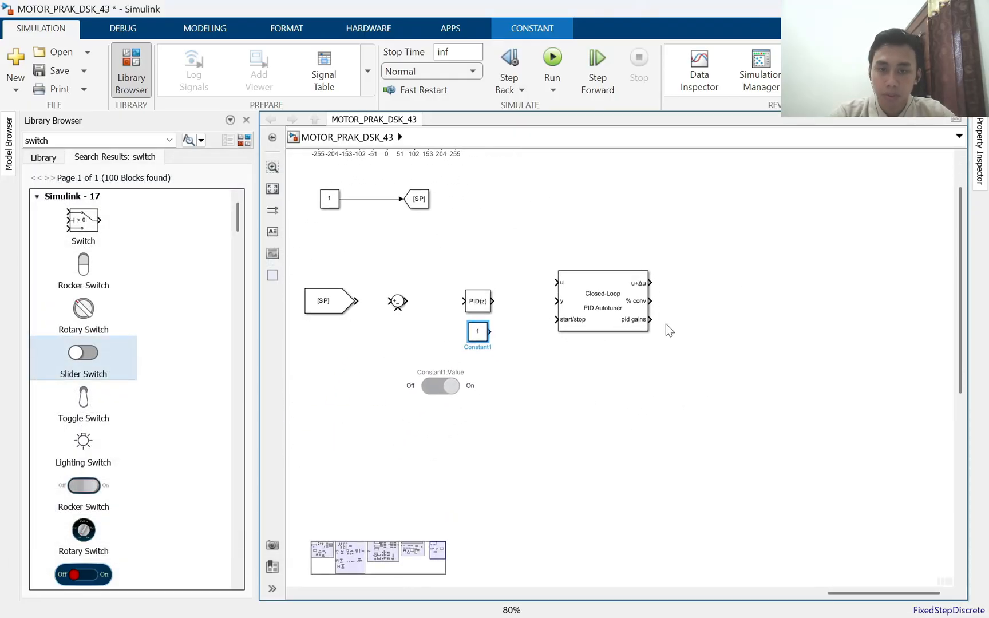
double_click(36, 140)
type("goto")
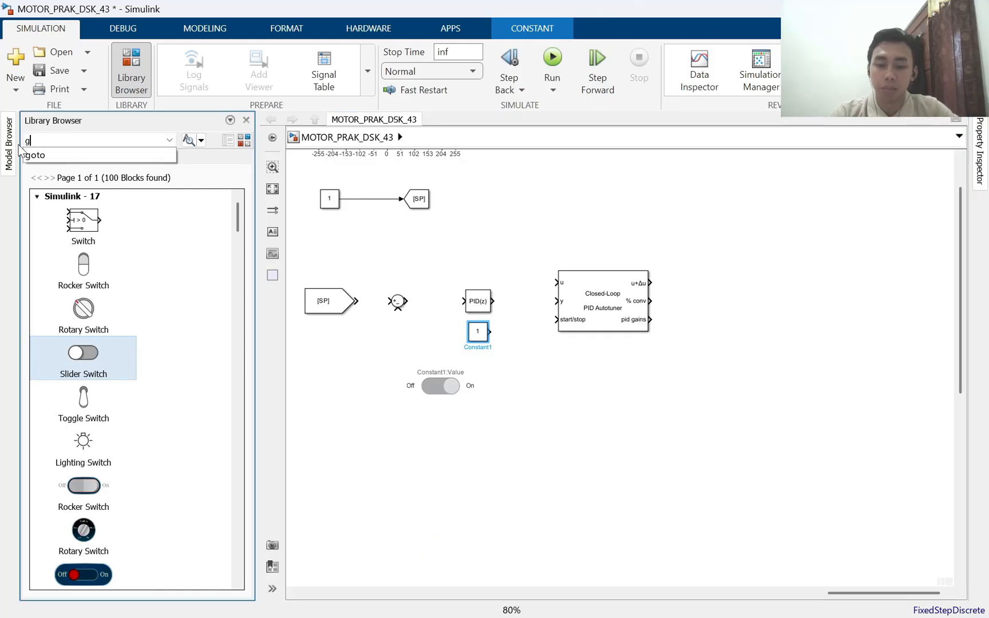
key("Return")
left_click_drag(170, 220, 784, 300)
left_click_drag(713, 279, 555, 310)
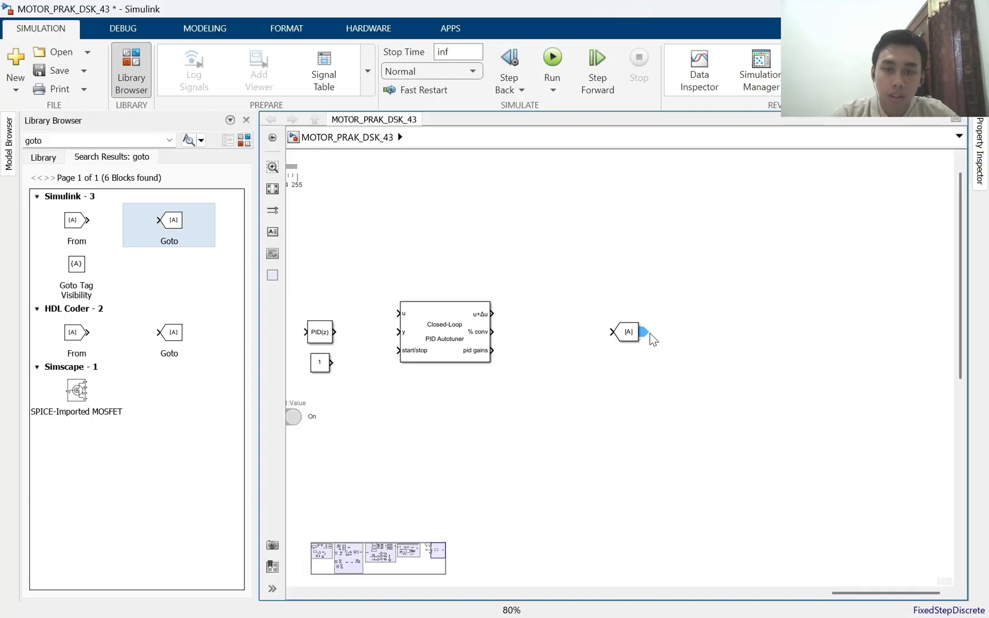
left_click_drag(626, 326, 591, 319)
left_click(613, 376)
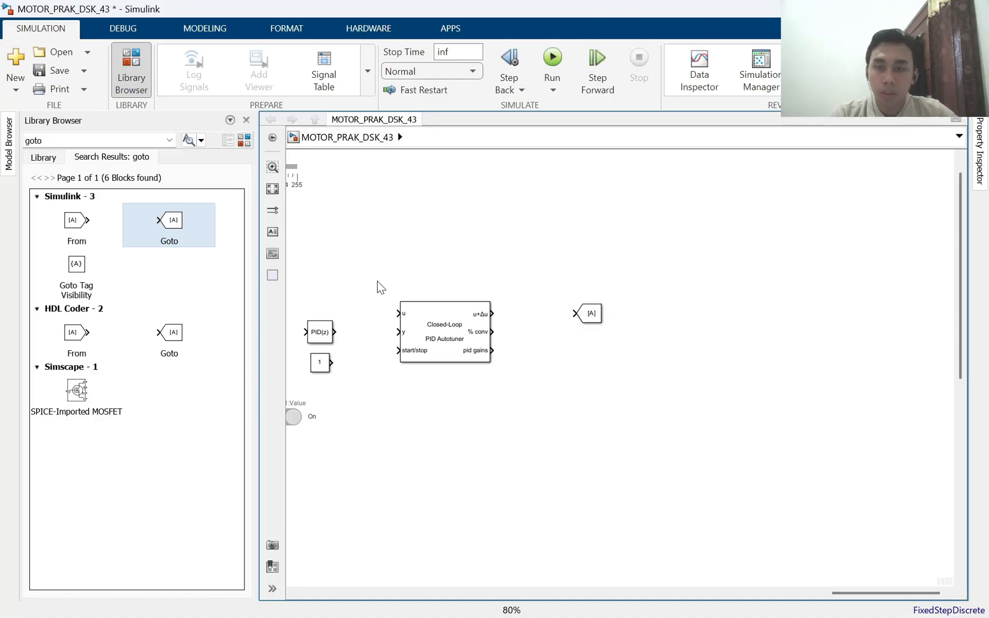
Examine the blocks and wiring around the autotuner outputs in the TUGAS 10 reference diagram
scroll(378, 281, "down", 3)
left_click_drag(408, 389, 662, 383)
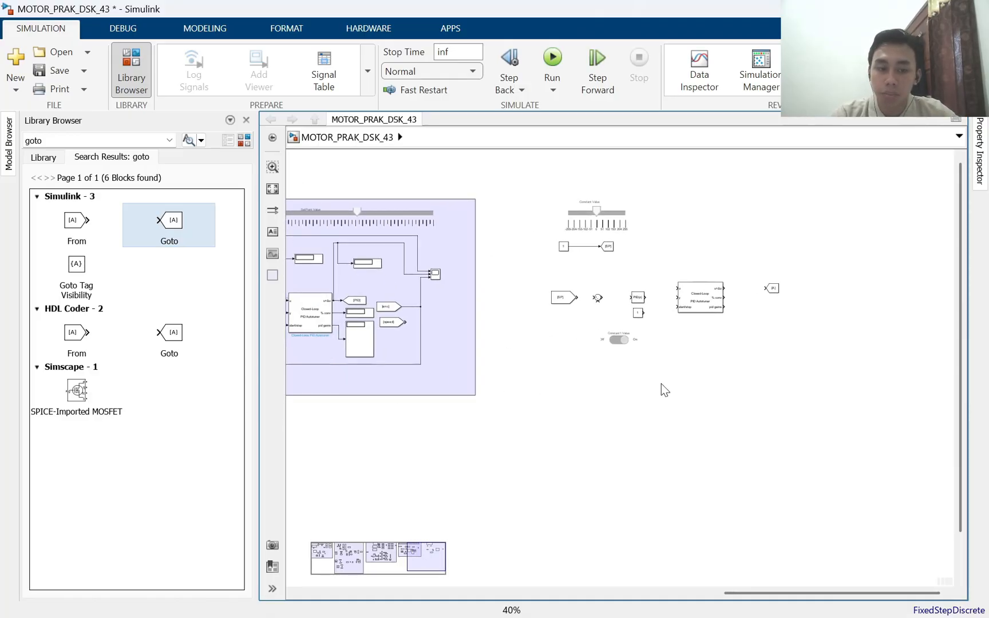
scroll(497, 395, "down", 2)
left_click_drag(439, 411, 672, 399)
scroll(526, 362, "up", 1)
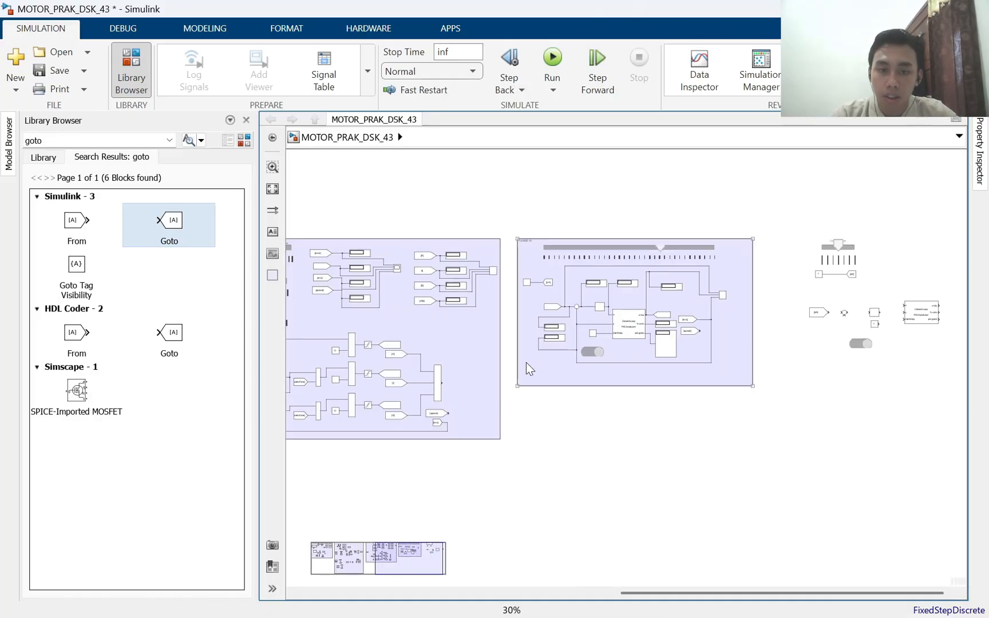
scroll(515, 363, "up", 1)
scroll(812, 340, "up", 1)
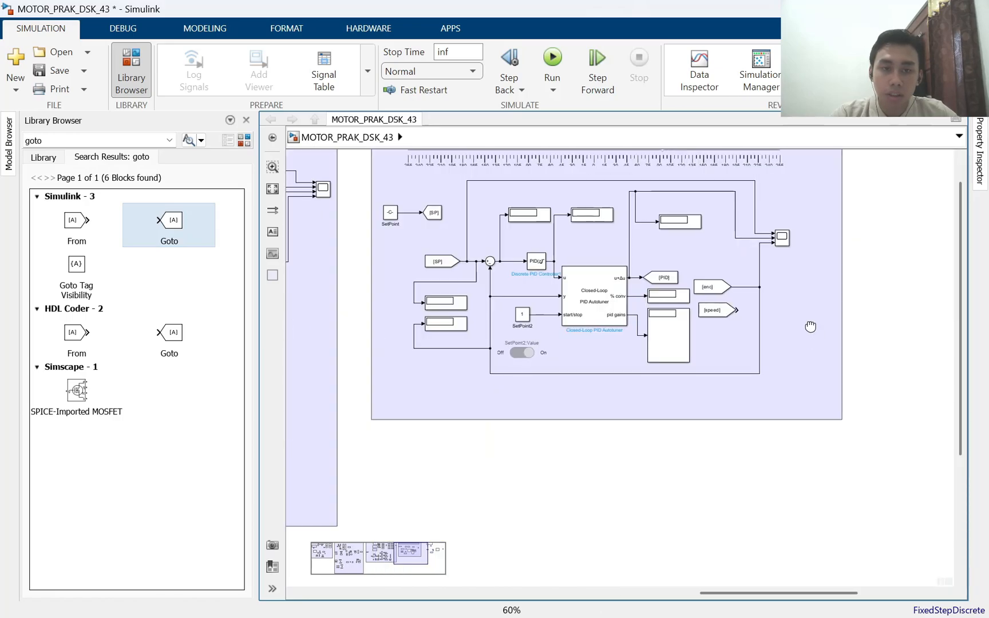
scroll(811, 326, "up", 2)
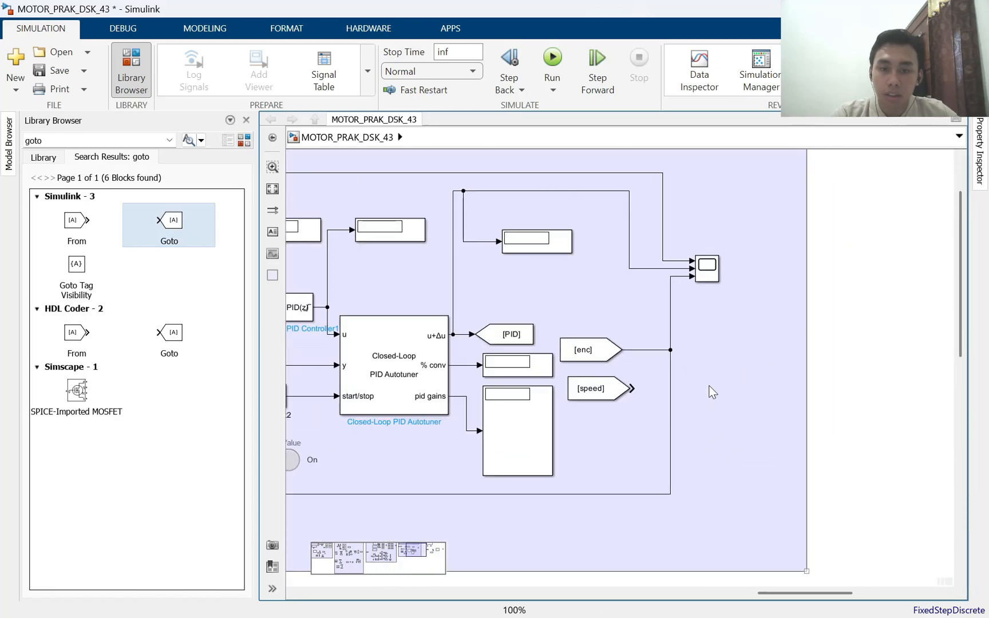
Copy the [speed] and [enc] From blocks out of the manual PID diagram into the empty space beside it
left_click_drag(351, 382, 935, 236)
left_click_drag(461, 357, 665, 247)
scroll(617, 277, "down", 1)
left_click_drag(586, 297, 744, 231)
left_click(710, 318)
left_click(719, 349)
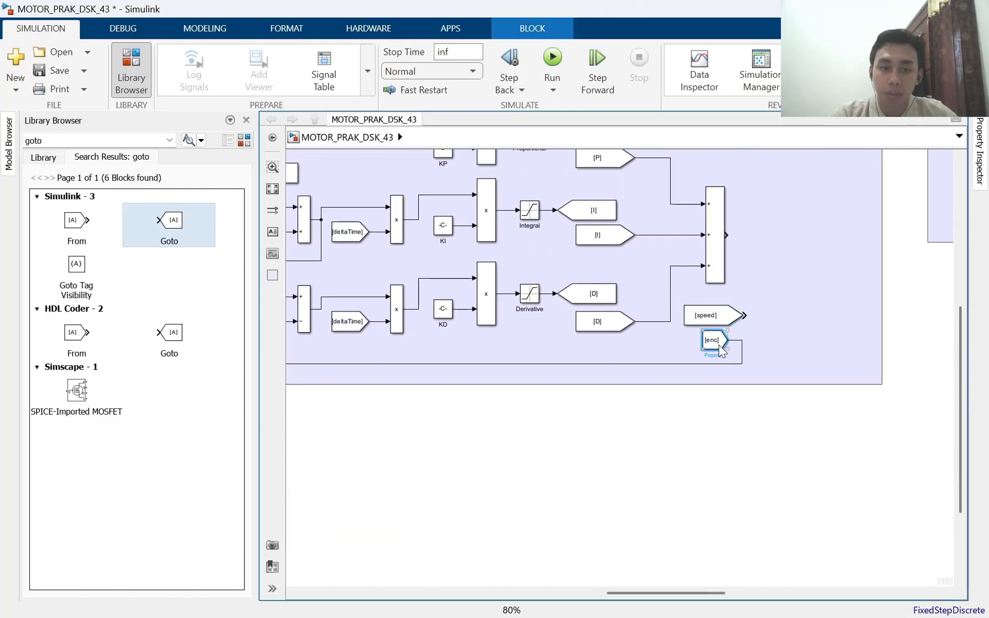
left_click_drag(709, 319, 935, 334)
left_click(924, 330, "shift")
Move the copied [speed] and [enc] From blocks into the new diagram, just right of the autotuner
scroll(751, 298, "down", 2)
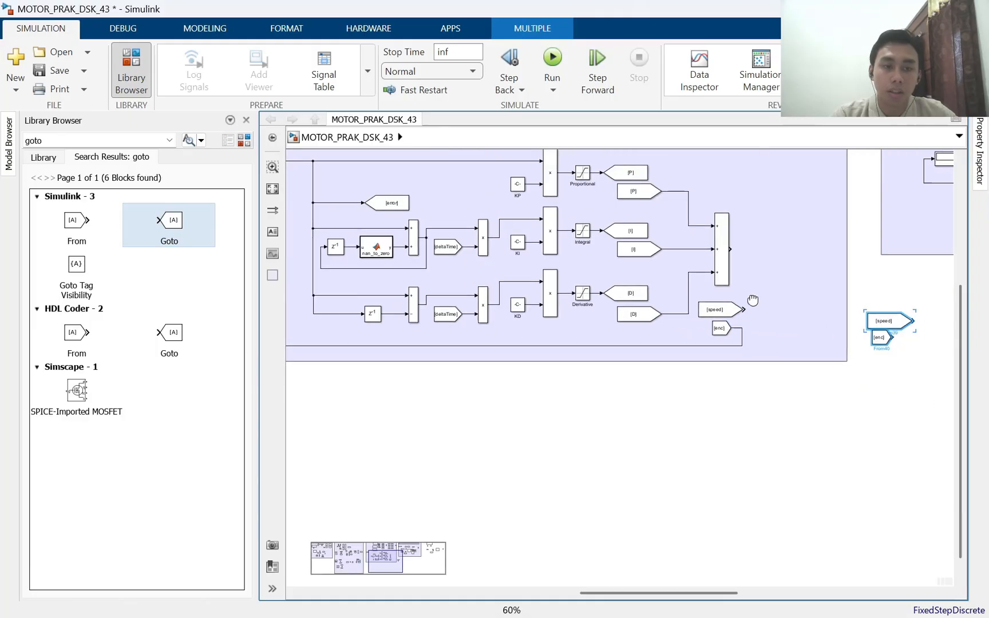
left_click_drag(753, 299, 374, 336)
scroll(373, 336, "down", 1)
scroll(687, 309, "down", 1)
left_click_drag(791, 299, 629, 372)
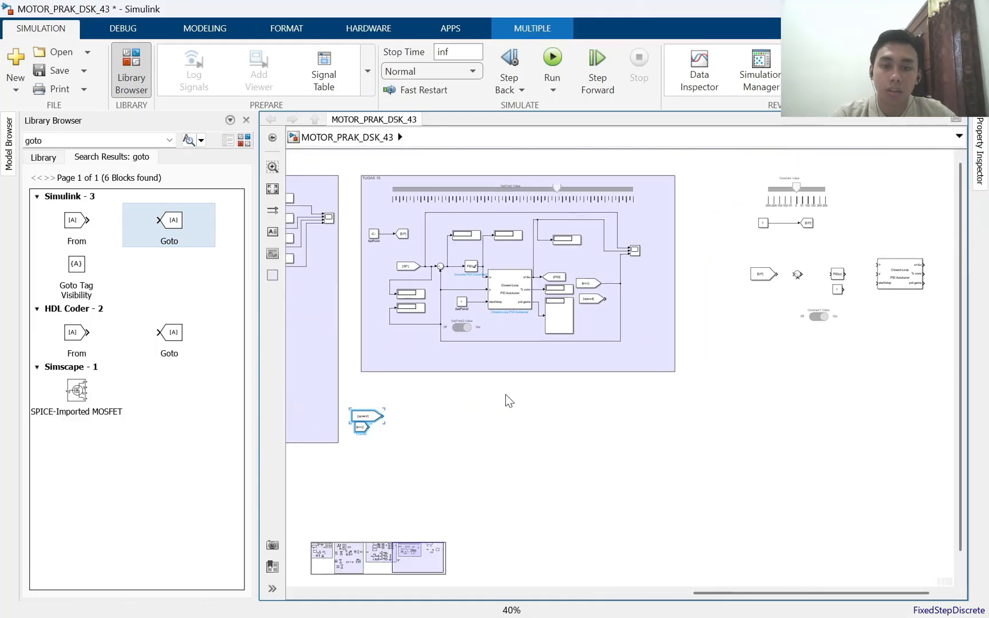
left_click_drag(356, 422, 947, 283)
scroll(675, 368, "up", 4)
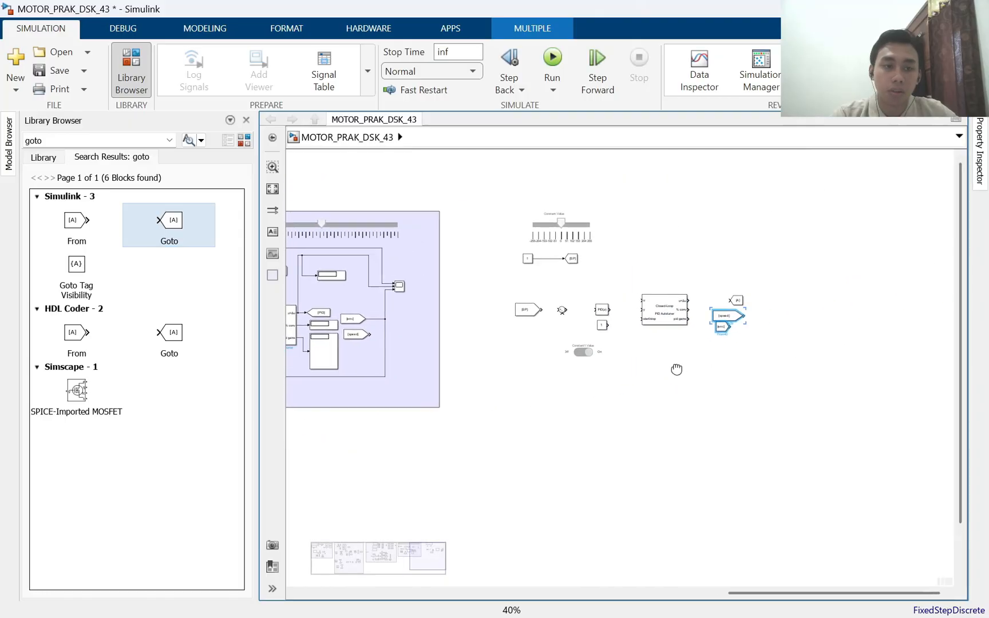
scroll(831, 311, "down", 2)
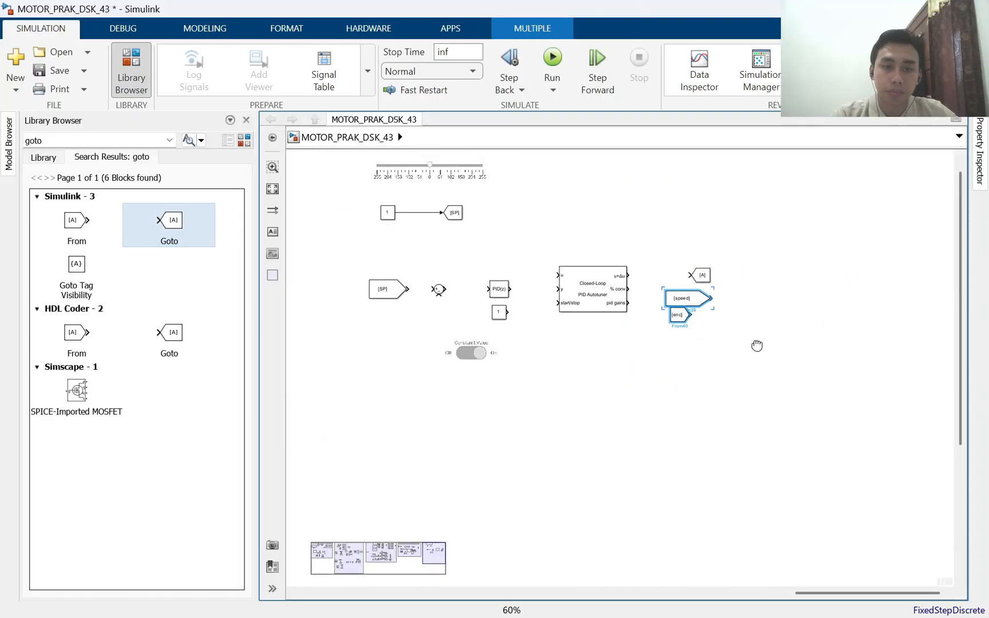
Spread the two From blocks apart, with [speed] to the lower right of the Goto block and [enc] beneath it
left_click_drag(657, 345, 713, 357)
left_click(690, 358)
left_click(717, 354)
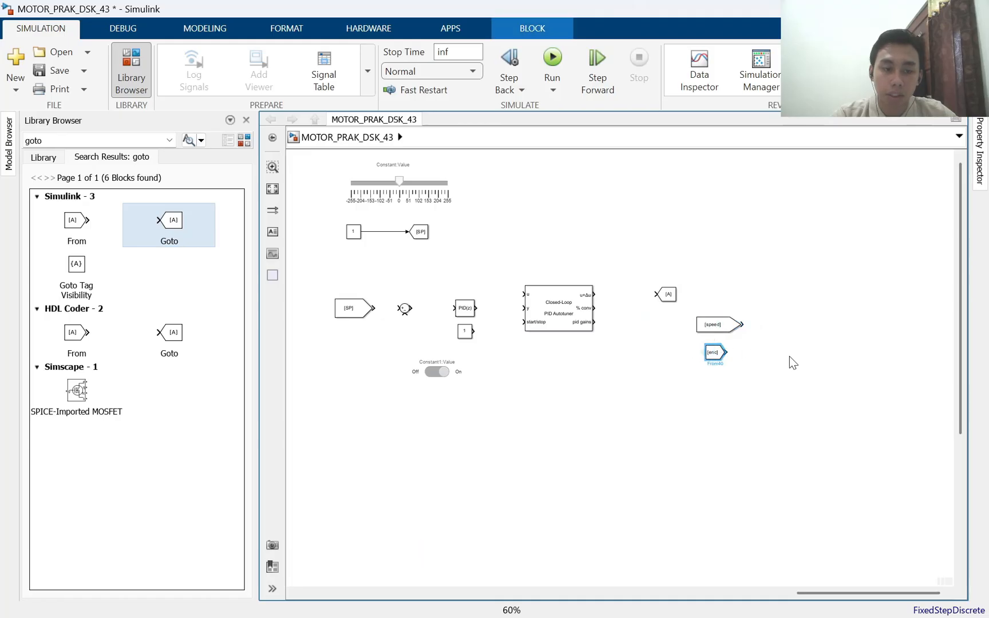
left_click(788, 351)
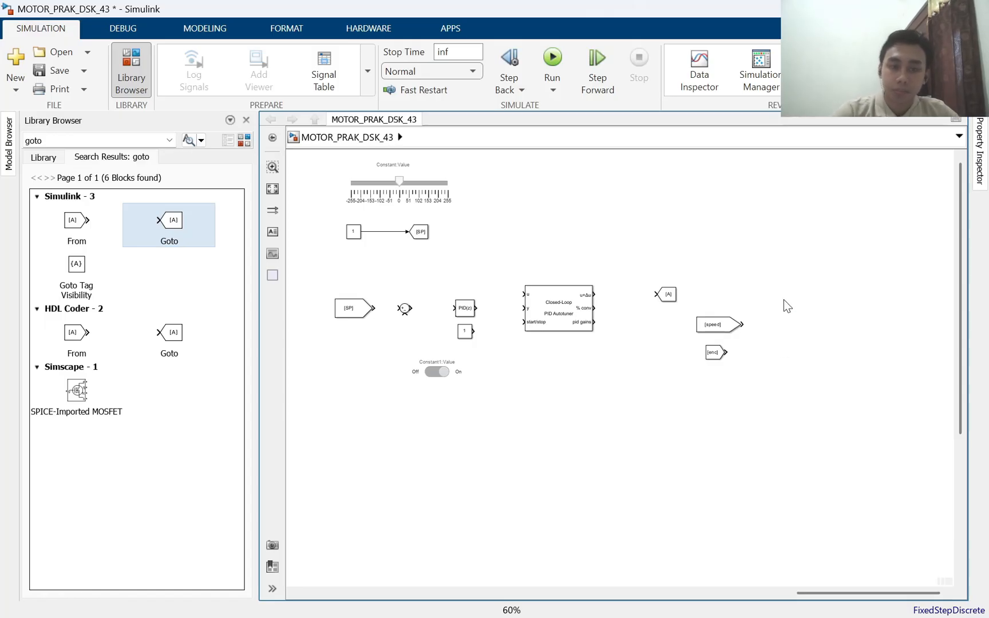
Search the block library for "scope" and place a Scope block to the upper right of the [speed] From block
left_click(21, 140)
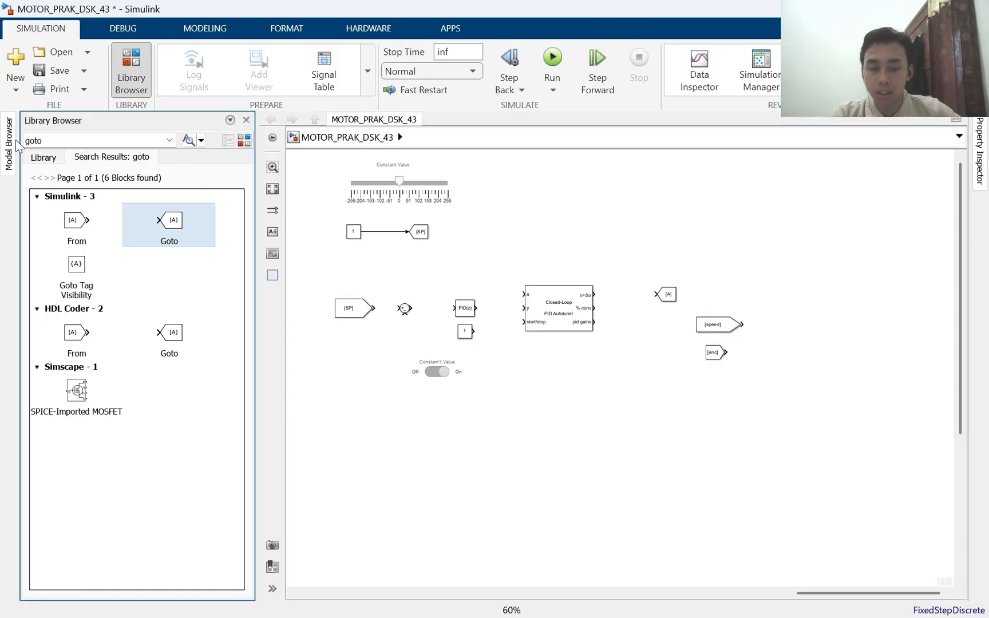
type("scope")
key("Return")
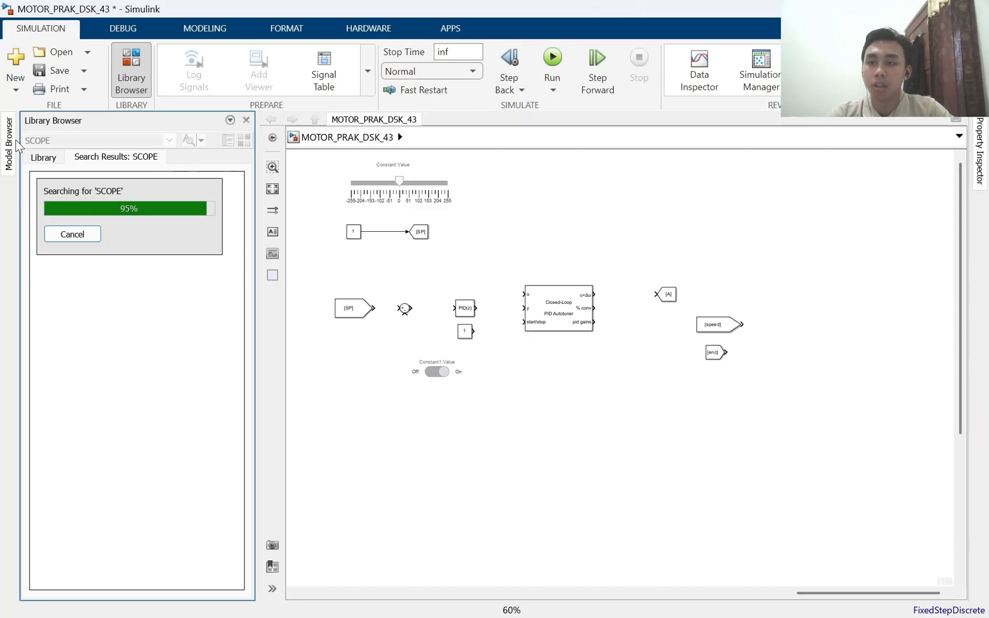
left_click_drag(60, 220, 816, 289)
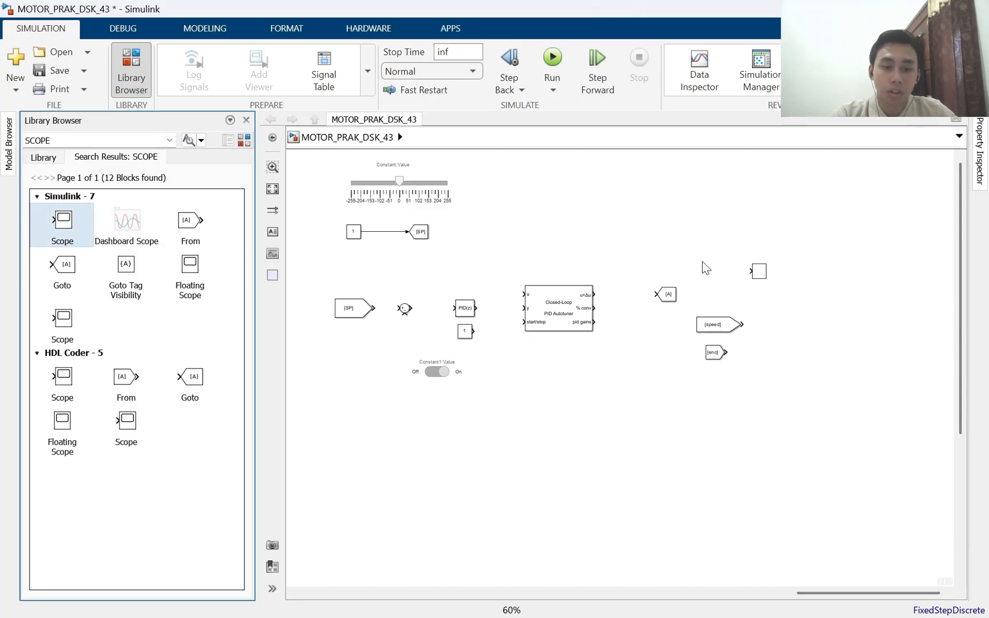
left_click(350, 393)
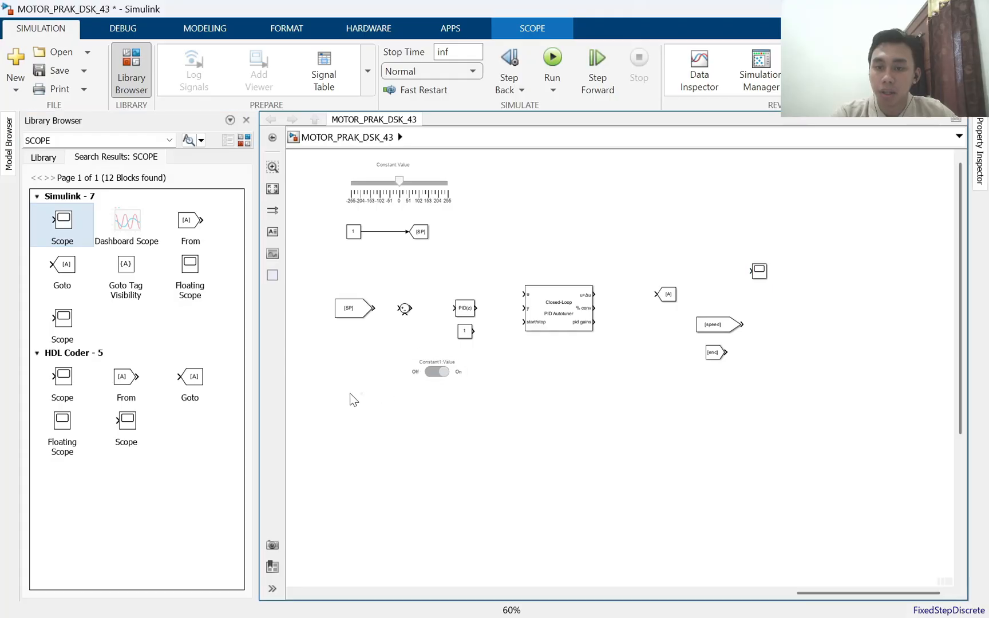
Look up "display" and insert a Display block in the empty area below the [SP] From block, leaving its parameters at their defaults
left_click(89, 140)
type("display")
key("Return")
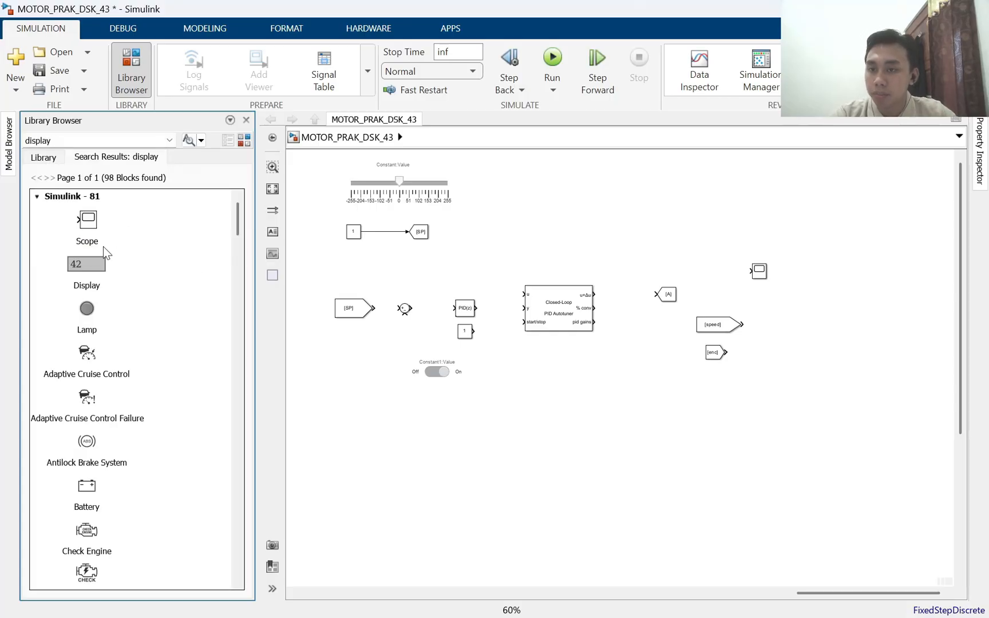
left_click(365, 438)
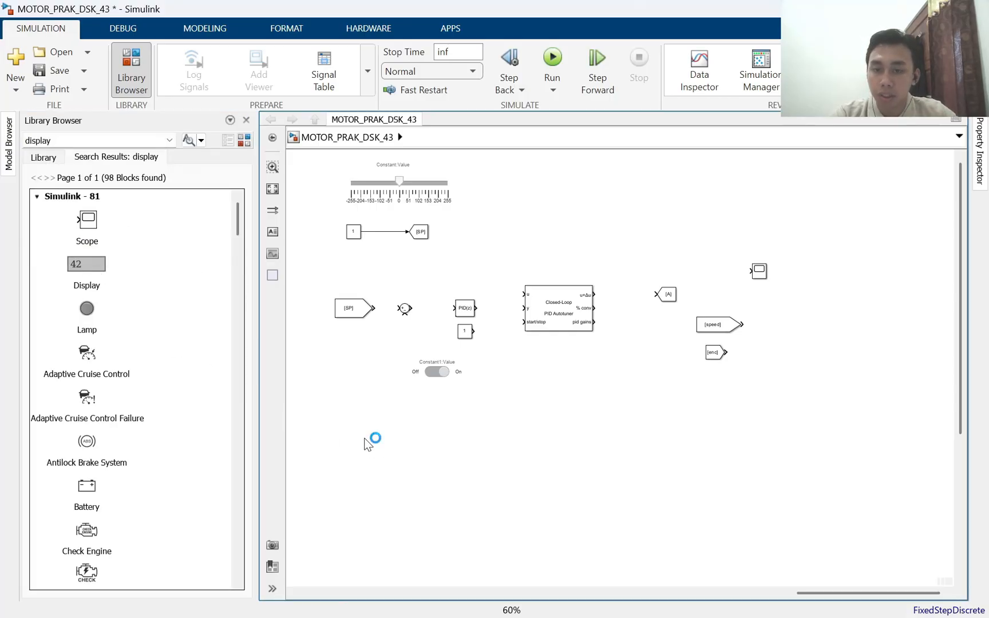
double_click(364, 437)
type("disp")
key("Escape")
key("Return")
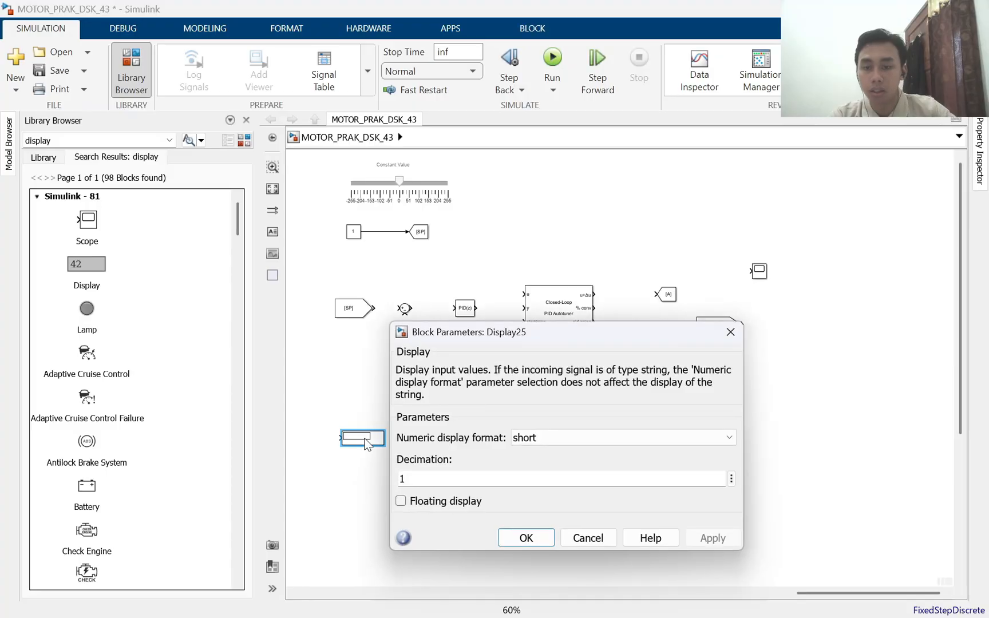
key("Escape")
Move the Display block to the lower right of the autotuner and enlarge it into a tall box like the reference pid gains display
left_click(353, 386)
left_click(361, 444)
left_click_drag(368, 438, 551, 231)
left_click(587, 269)
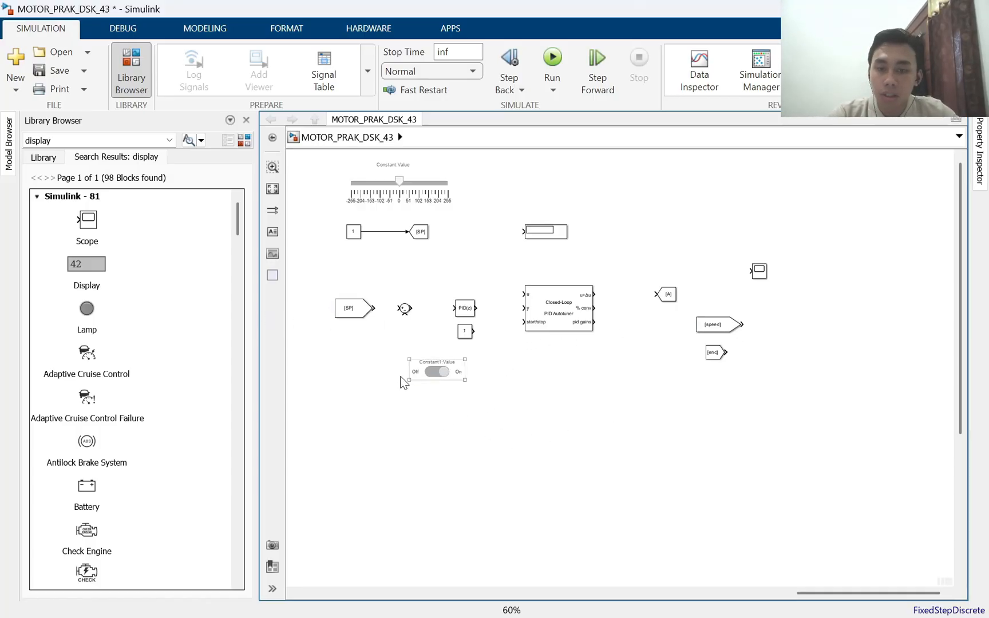
left_click_drag(383, 384, 822, 399)
left_click(484, 386)
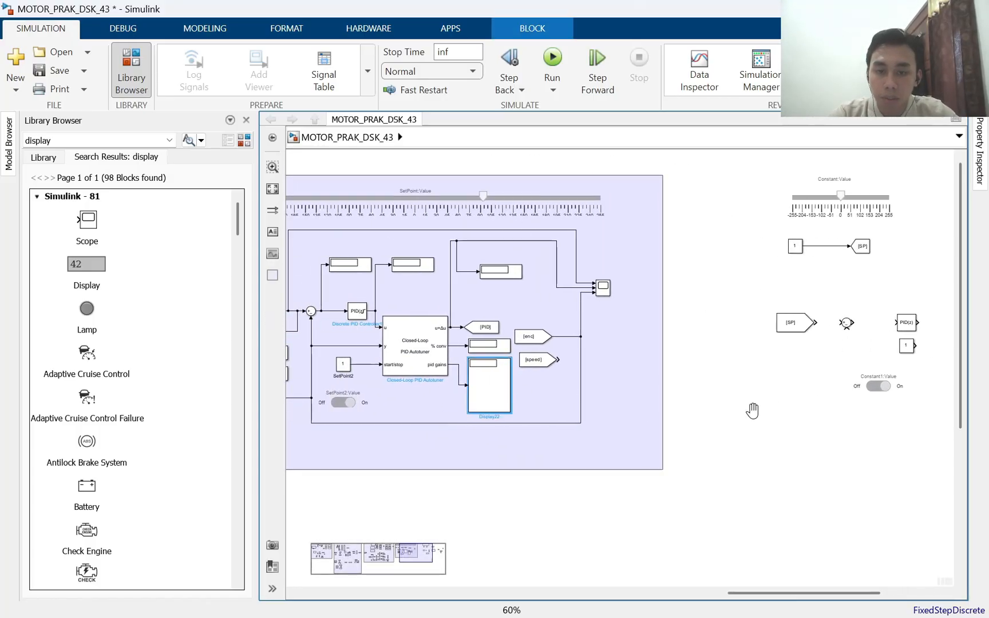
left_click_drag(750, 408, 343, 410)
left_click(591, 252)
left_click_drag(589, 248, 708, 428)
left_click(733, 410)
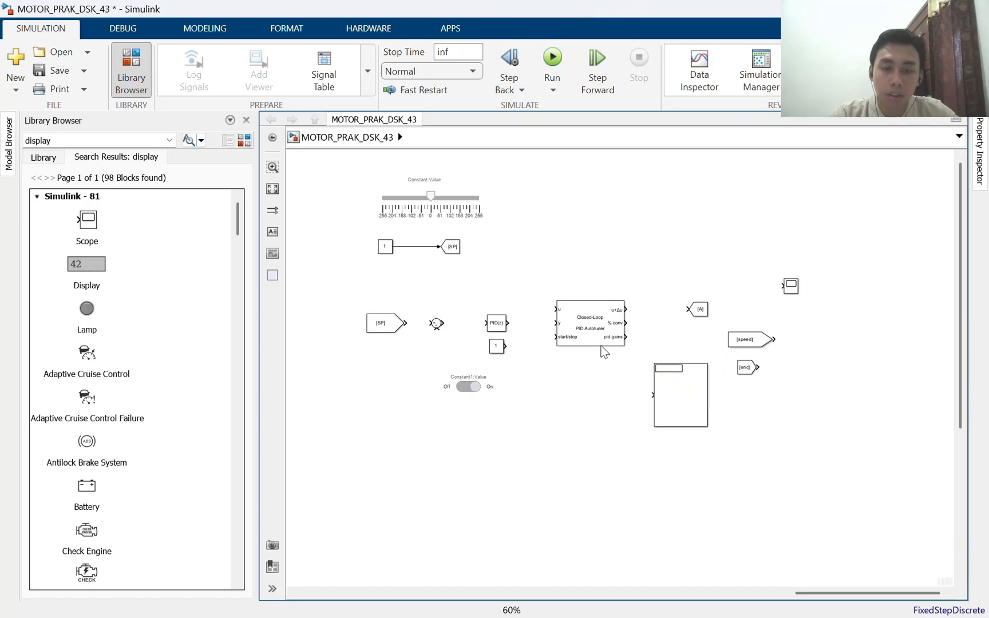
Close the Library Browser and wire the [SP] From block into the Sum block and its output into the PID controller
scroll(644, 279, "right", 3)
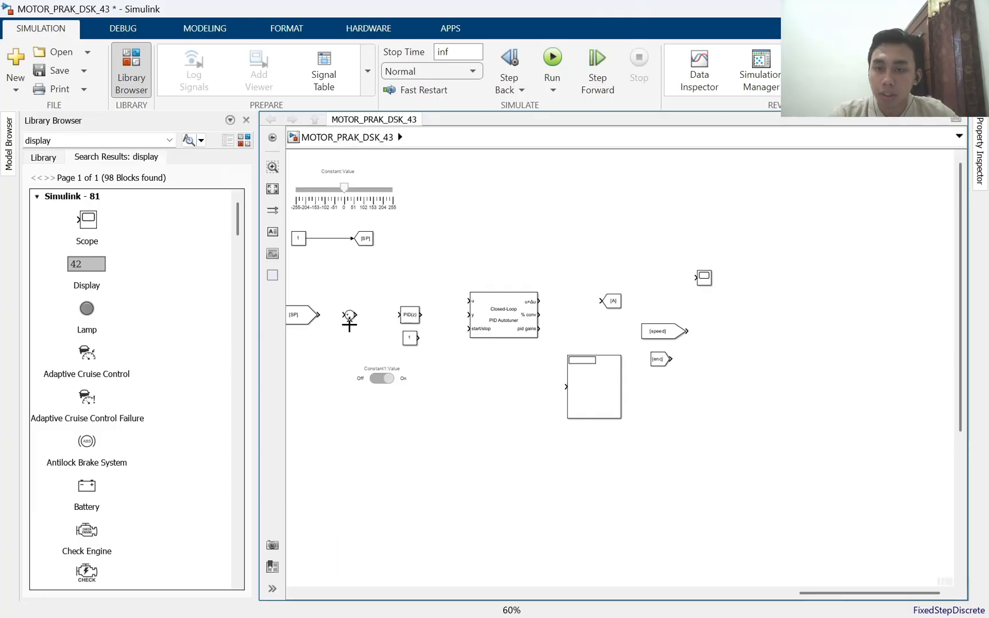
scroll(349, 325, "up", 2)
left_click(246, 120)
scroll(280, 353, "down", 1)
left_click_drag(281, 354, 438, 349)
scroll(476, 373, "up", 2)
left_click(130, 274)
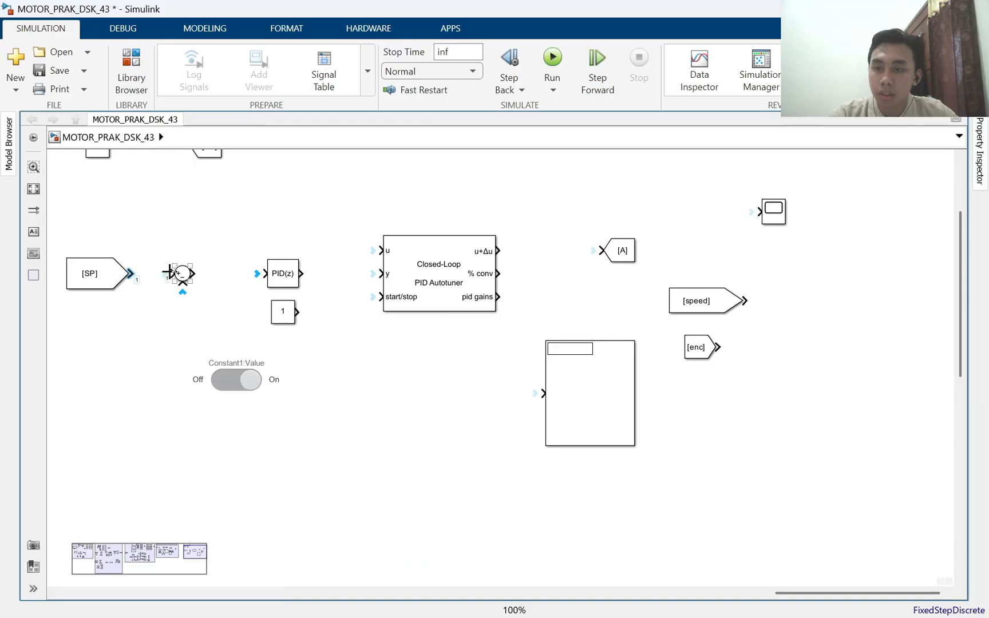
left_click(170, 273)
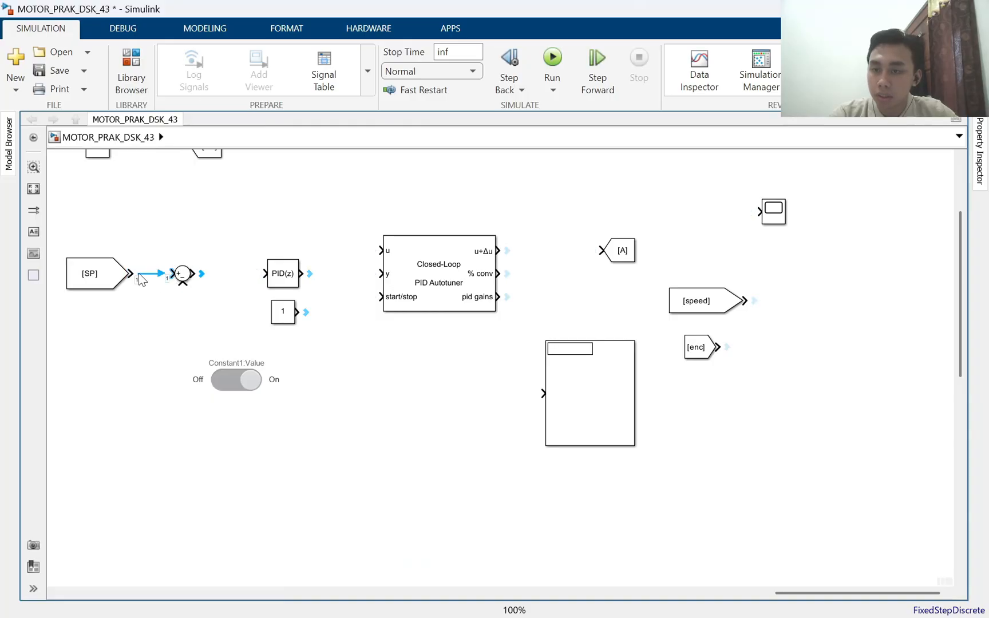
left_click(195, 274)
left_click(260, 281)
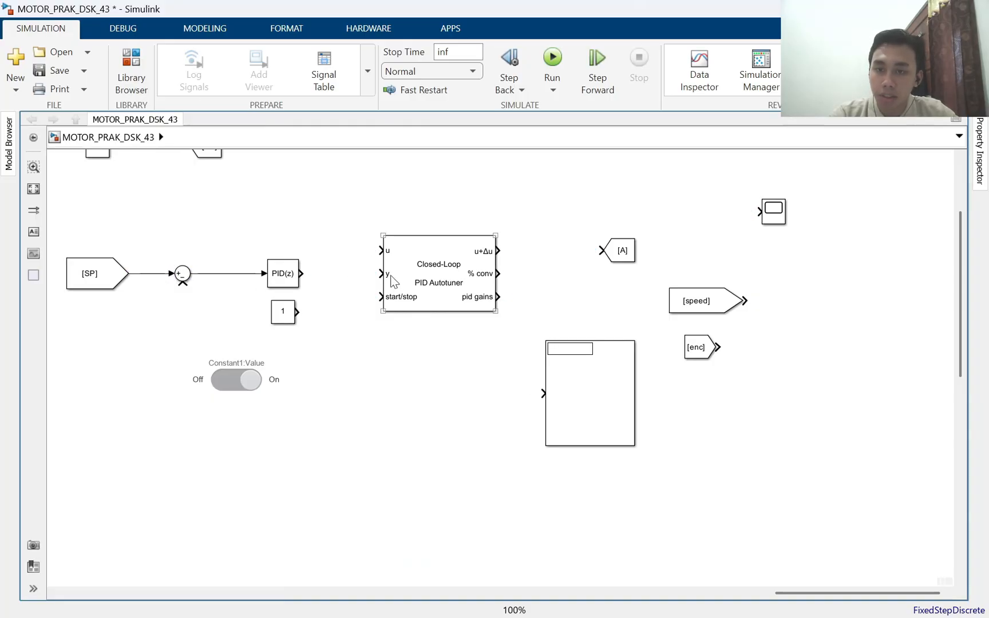
Connect the PID controller to the autotuner's u input and the Constant below it to start/stop, shifting the blocks so both wires run straight
left_click(301, 273)
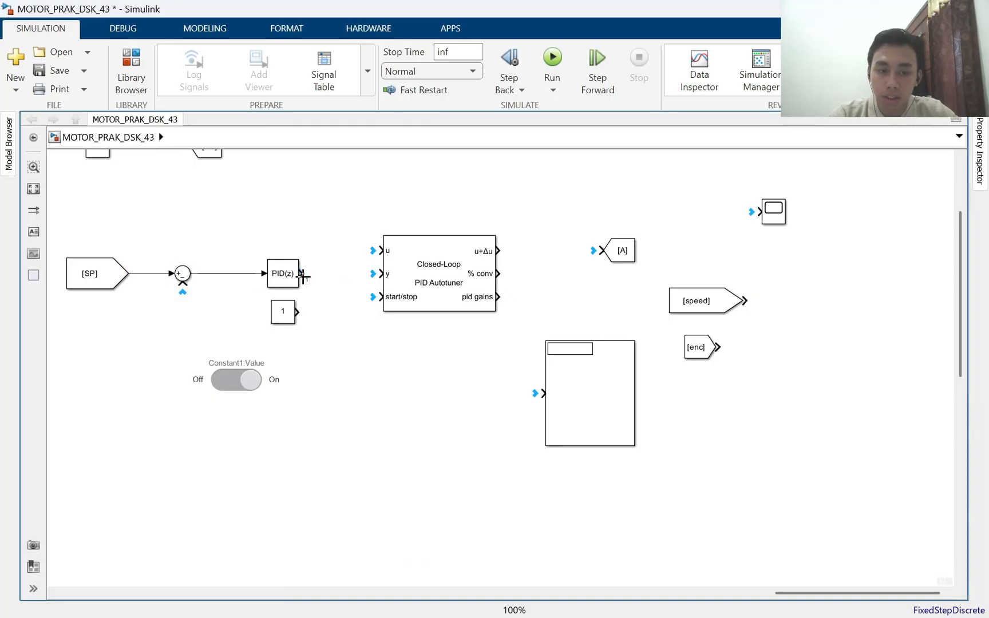
left_click(378, 251)
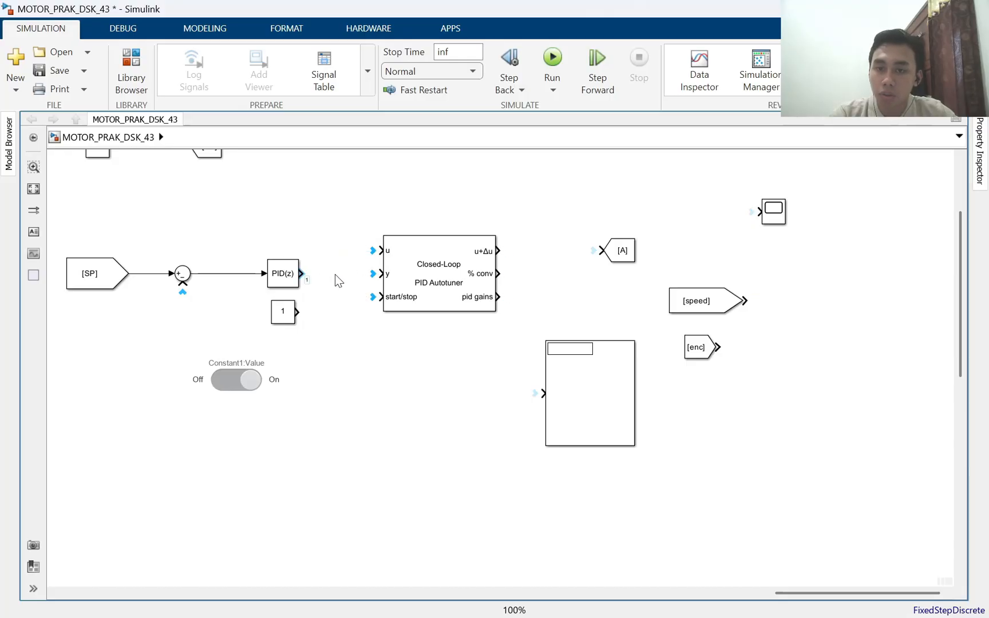
left_click(450, 270)
left_click_drag(451, 271, 455, 293)
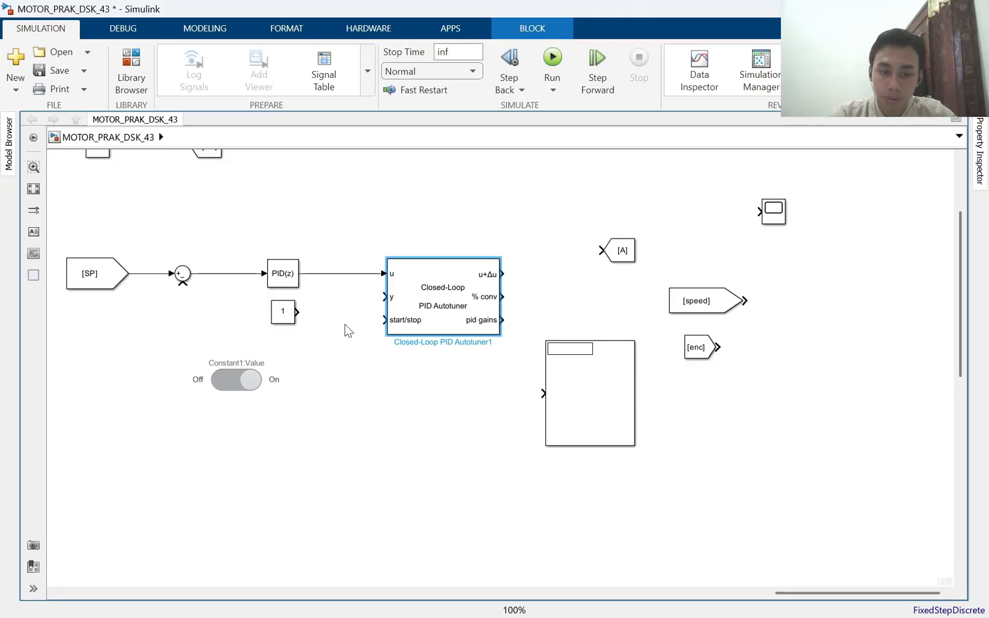
left_click_drag(286, 320, 374, 326)
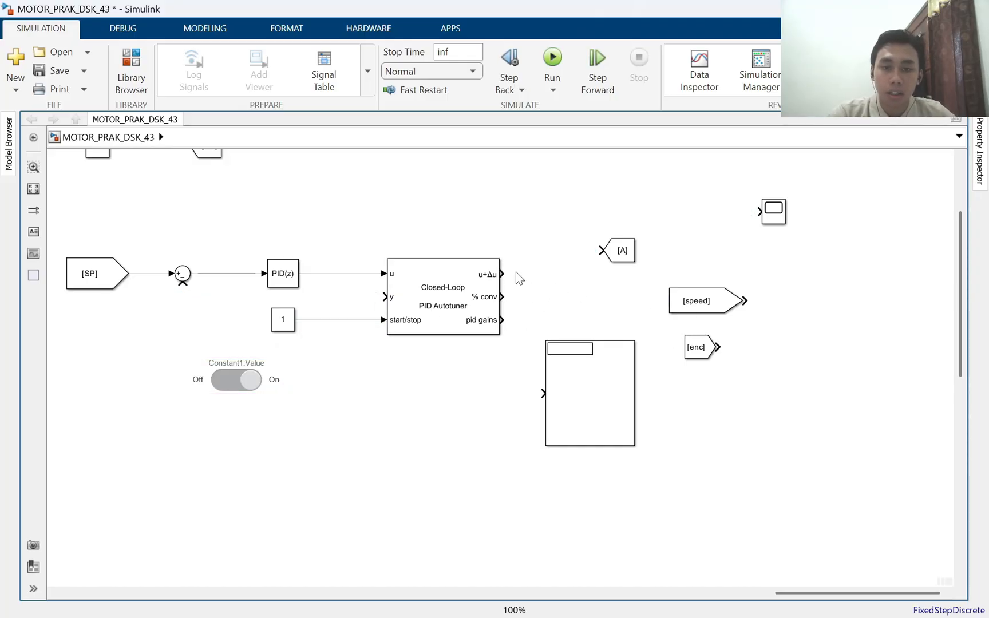
Connect the autotuner's u+Δu output to the [A] Goto block, widen that block and set its tag to PID
left_click_drag(507, 276, 602, 251)
left_click_drag(619, 309, 511, 326)
left_click(401, 260)
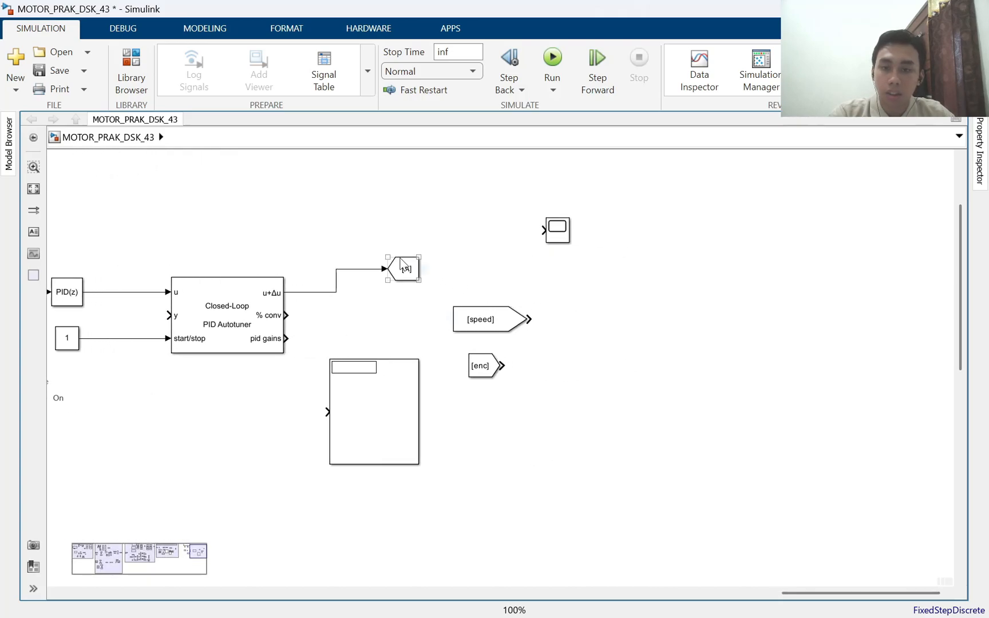
left_click_drag(418, 280, 442, 279)
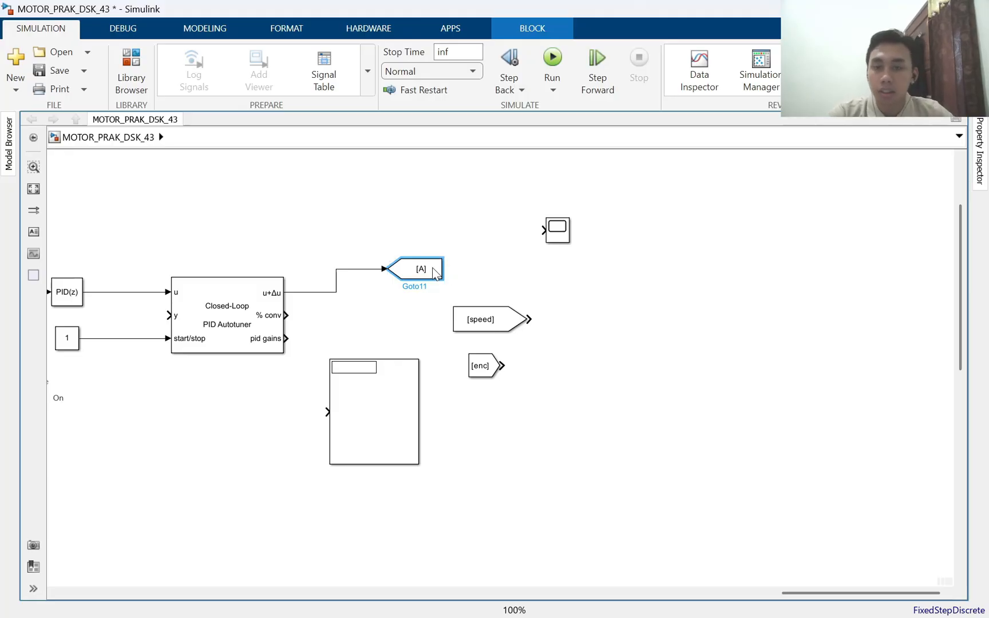
double_click(436, 274)
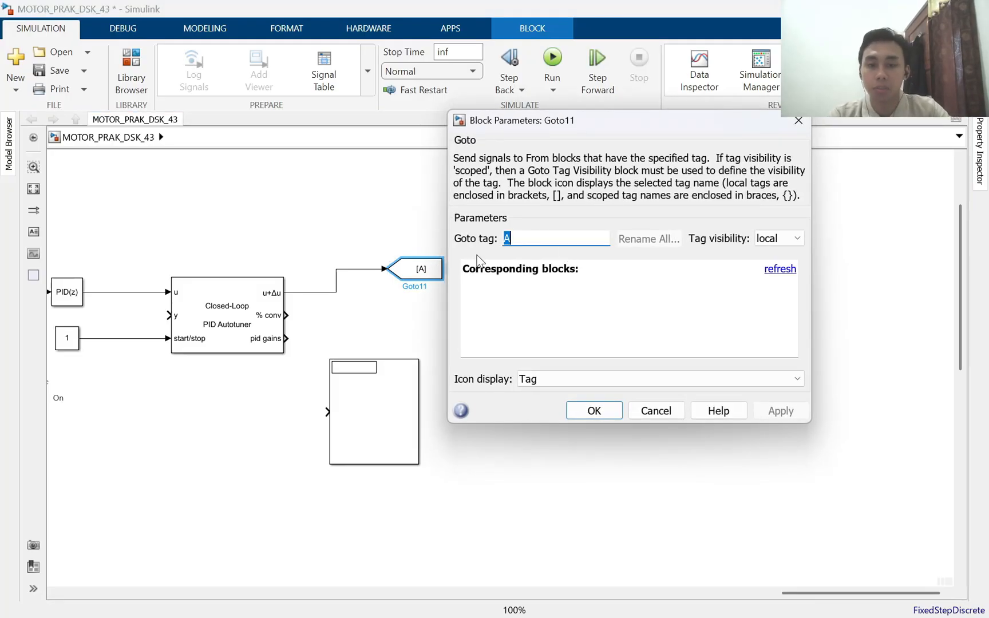
type("PID")
key("Return")
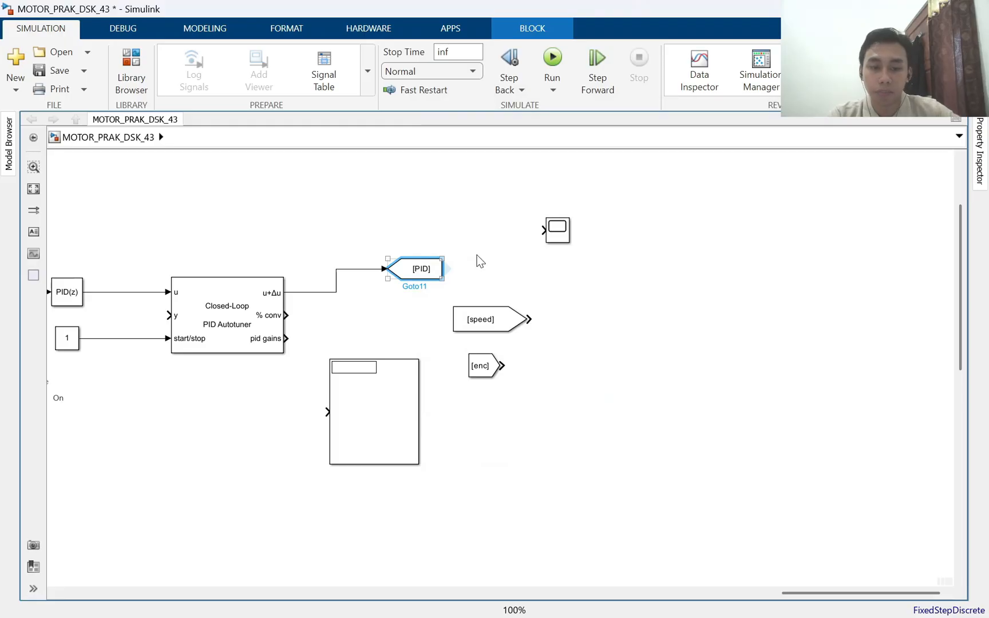
left_click(478, 260)
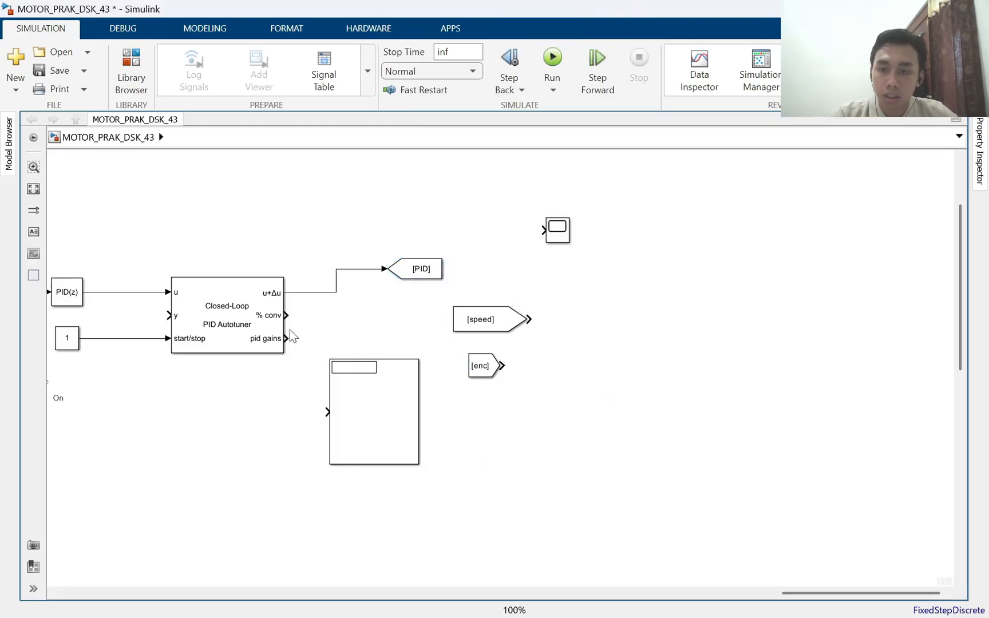
Wire the pid gains output to the tall Display and add a smaller Display copy wired to the % conv output
left_click_drag(291, 340, 372, 337)
left_click_drag(414, 390, 404, 318)
mouse_move(394, 313)
left_mouse_down()
mouse_move(398, 337)
mouse_move(367, 324)
left_mouse_up()
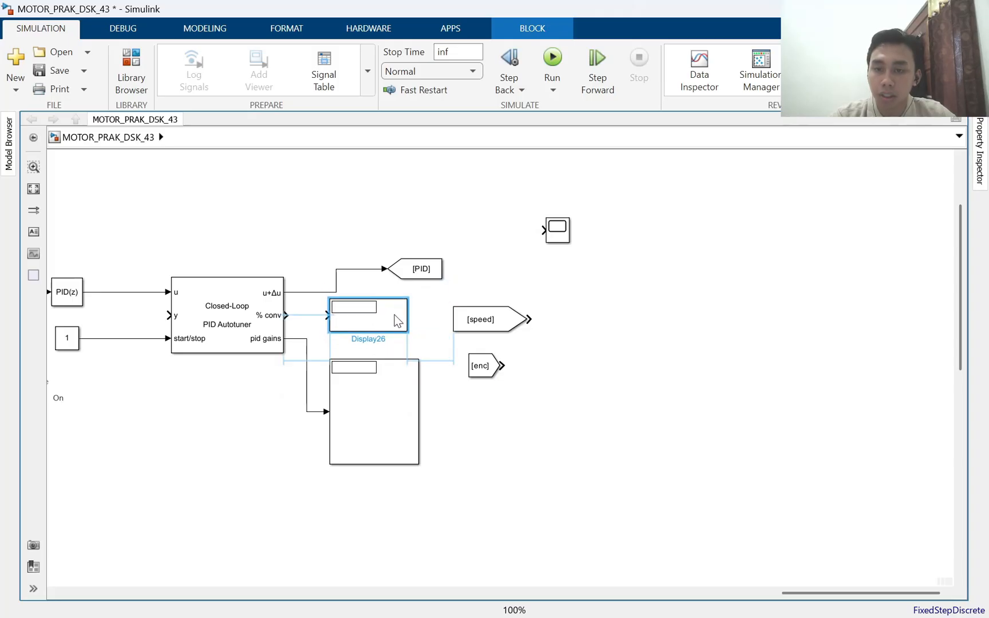
left_click_drag(286, 315, 322, 316)
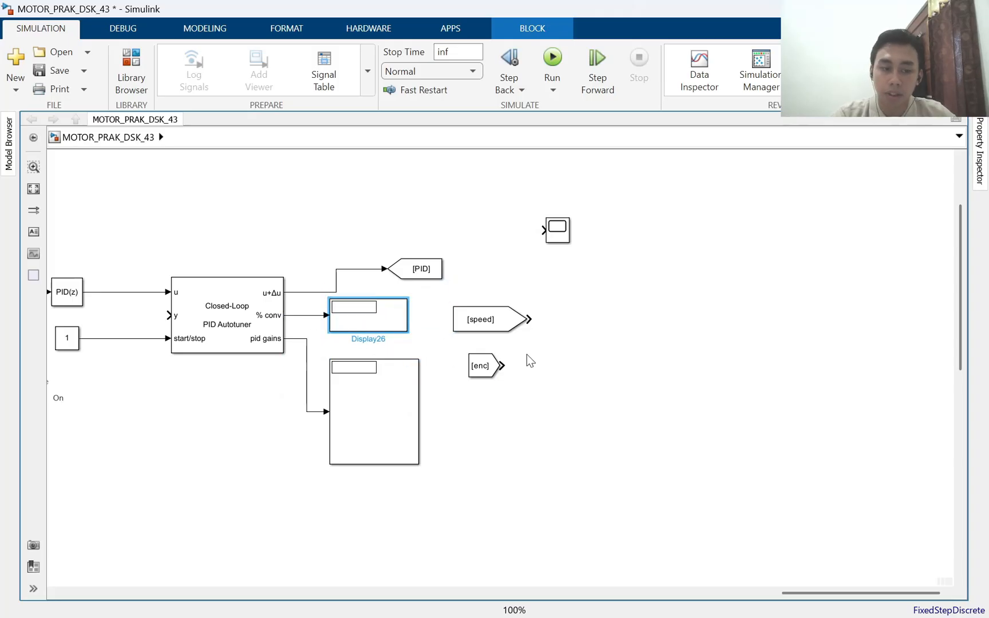
Wire the [speed] From block back to the Sum block's minus input and branch that feedback line to the autotuner's y input
scroll(526, 354, "down", 3)
scroll(548, 399, "up", 1)
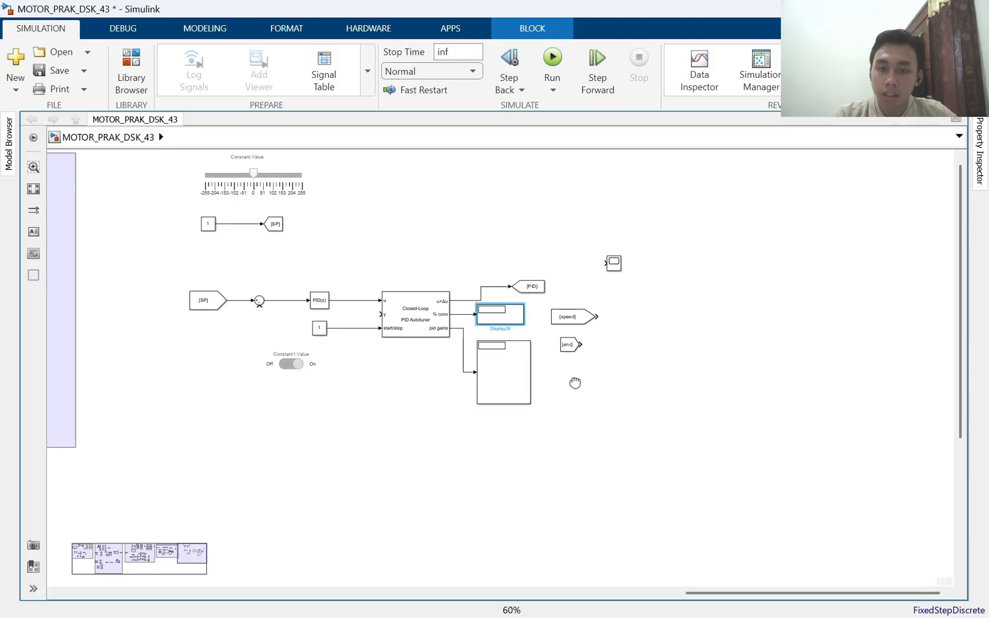
left_click_drag(598, 345, 596, 341)
left_click(624, 343)
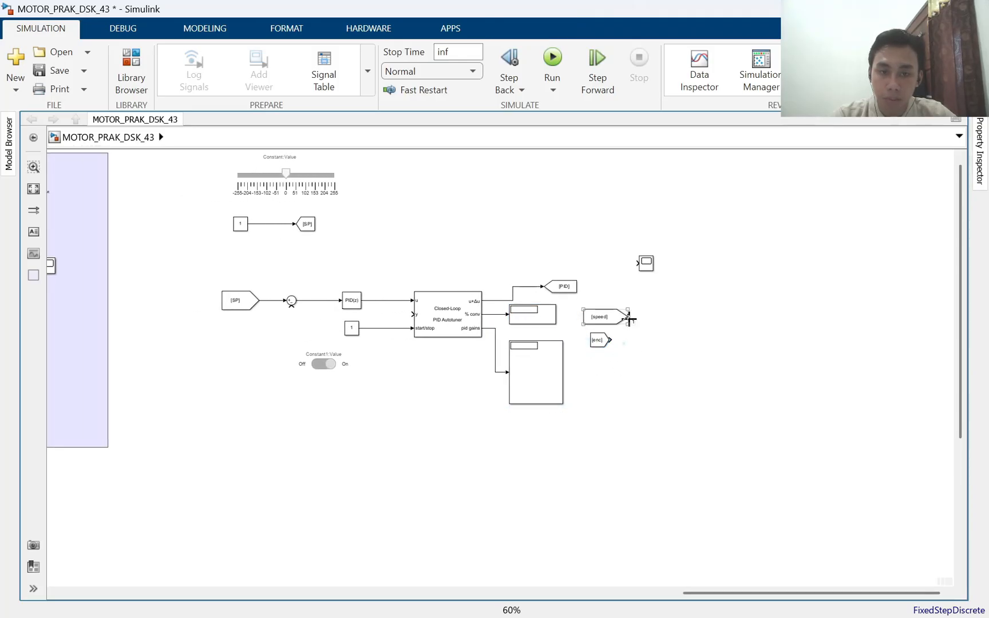
left_click(290, 307)
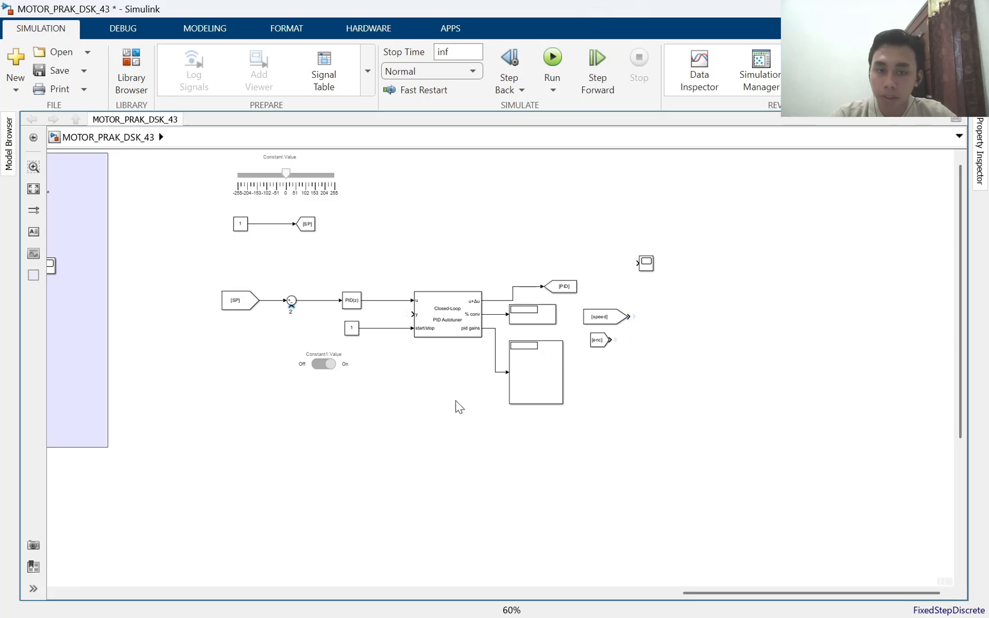
left_click(634, 317)
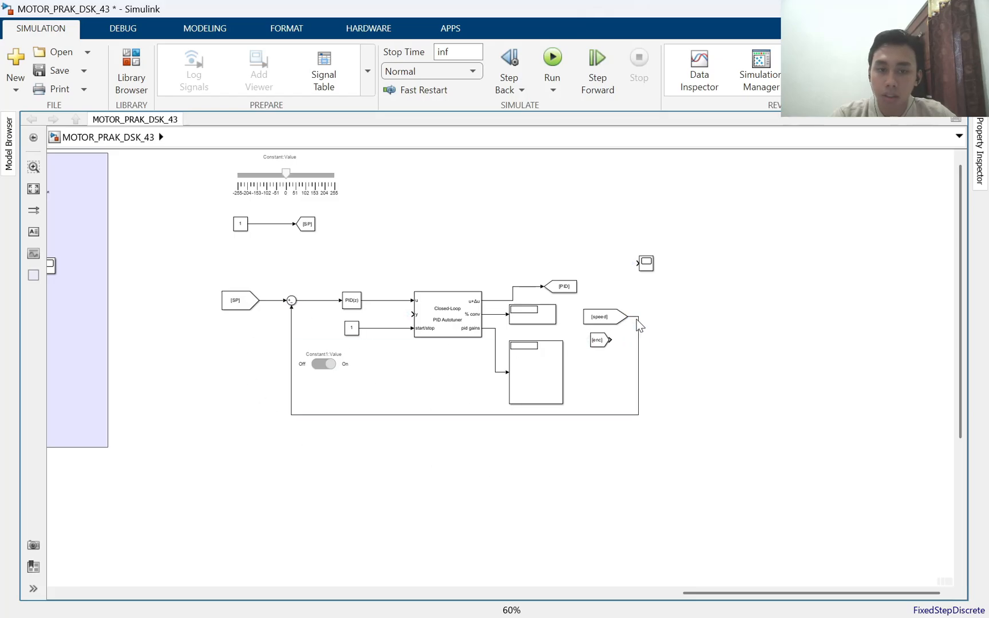
scroll(337, 331, "up", 3)
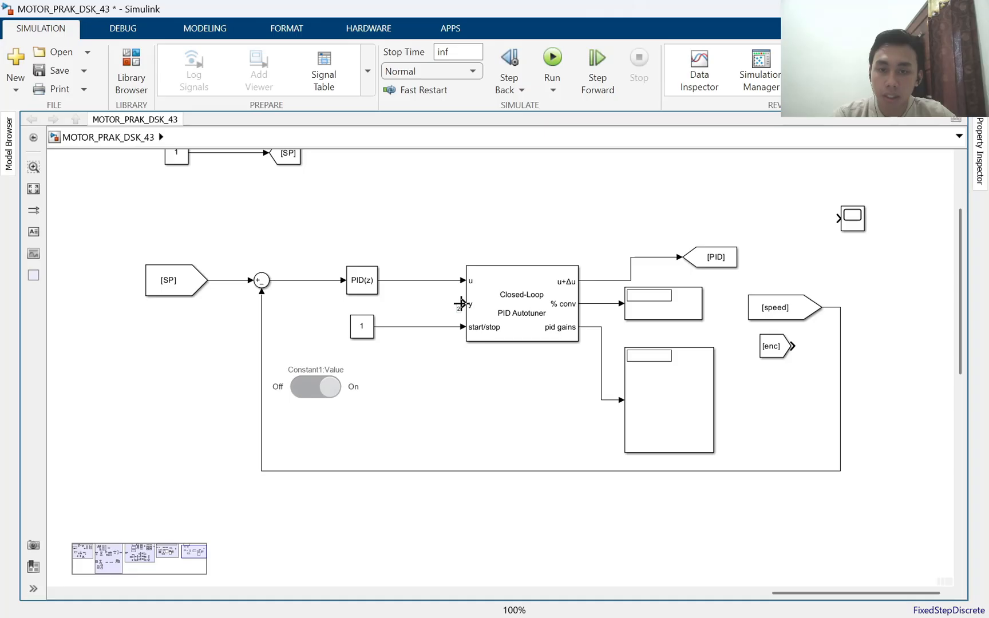
left_click(263, 312)
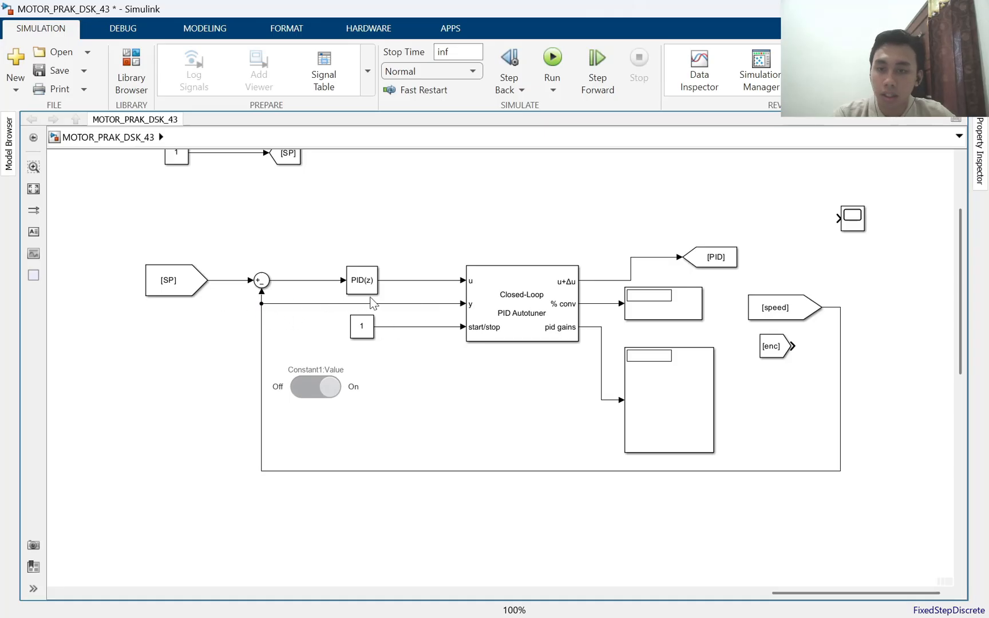
Place three Display copies above the loop and branch the Sum output, PID controller output and u+Δu signal into them
left_click(658, 311)
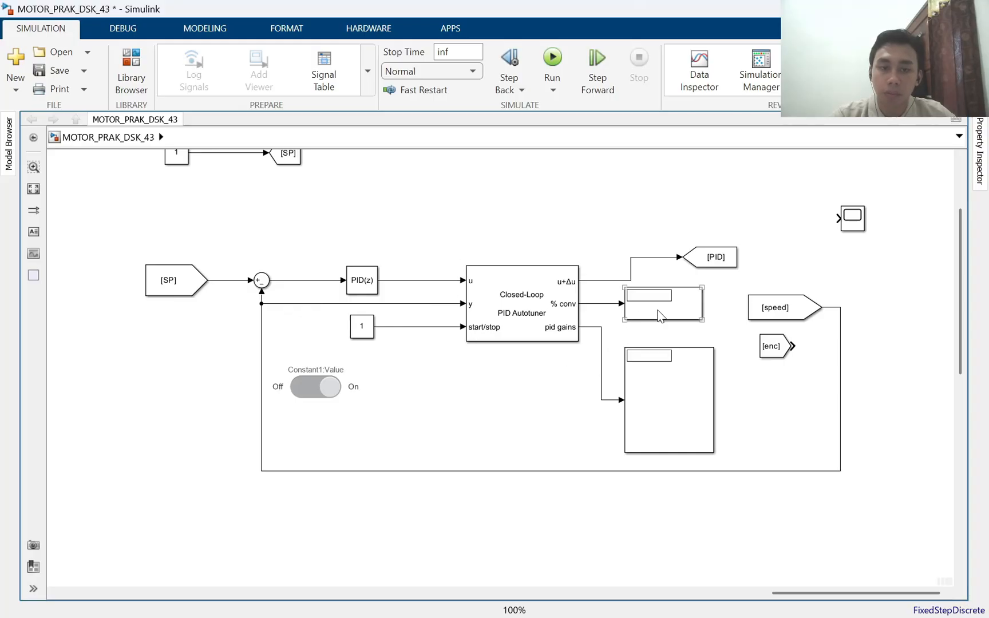
left_click_drag(675, 313, 439, 176)
left_click_drag(359, 172, 314, 280)
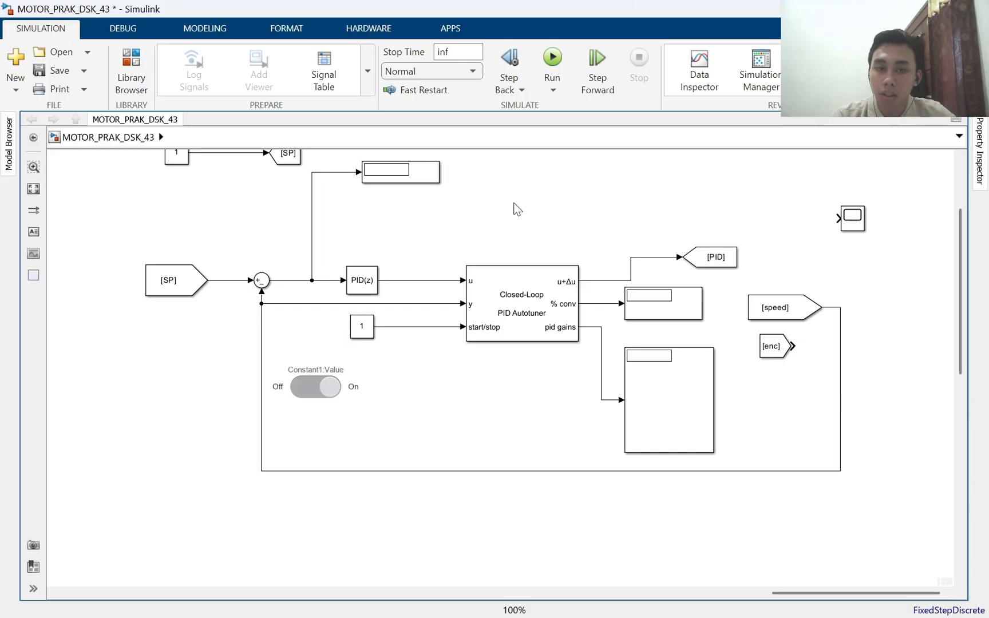
left_click_drag(408, 183, 414, 283)
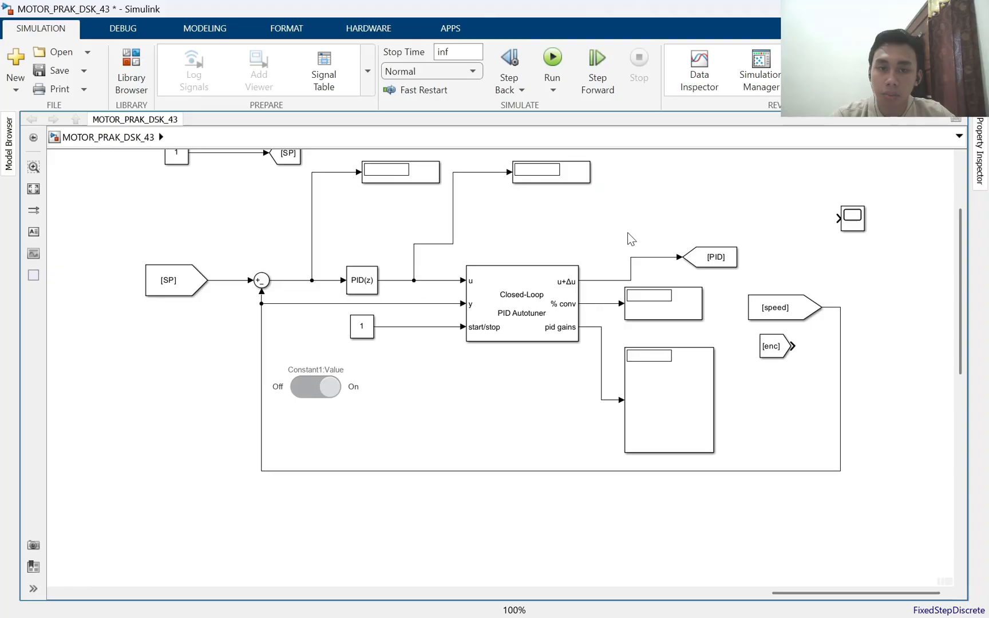
left_click_drag(720, 250, 404, 281)
scroll(405, 281, "down", 3)
left_click_drag(265, 184, 345, 263)
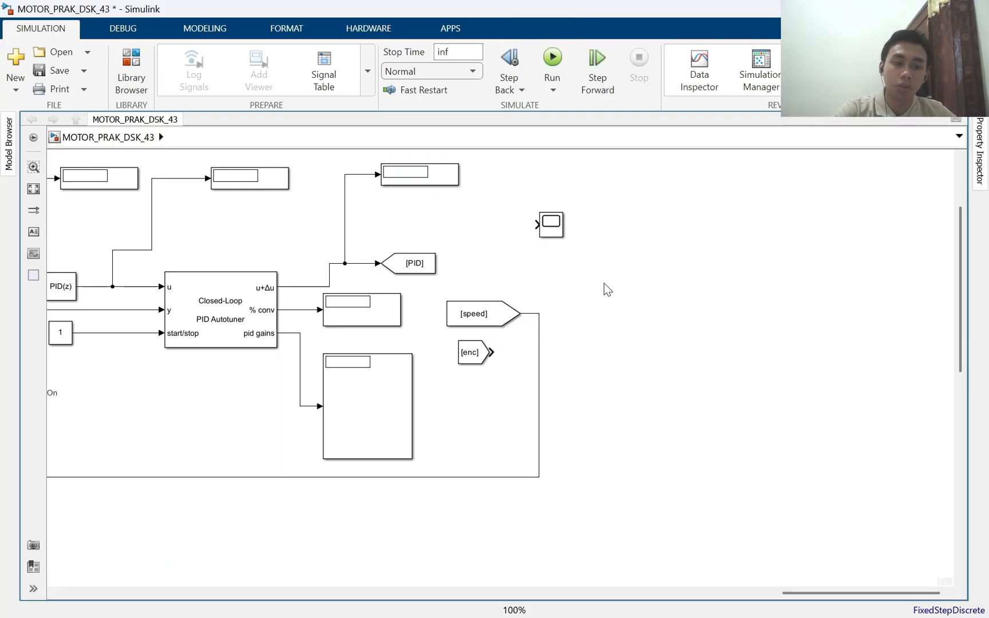
Shift the Scope slightly to the right and branch the [speed] signal into its input
left_click(548, 226)
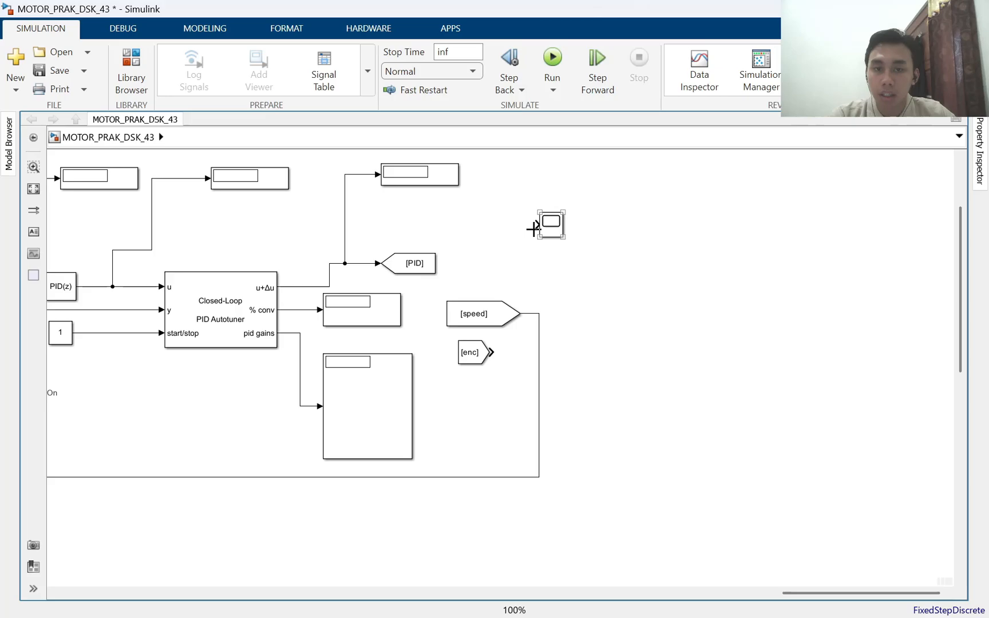
left_click_drag(550, 224, 588, 221)
left_click(543, 304)
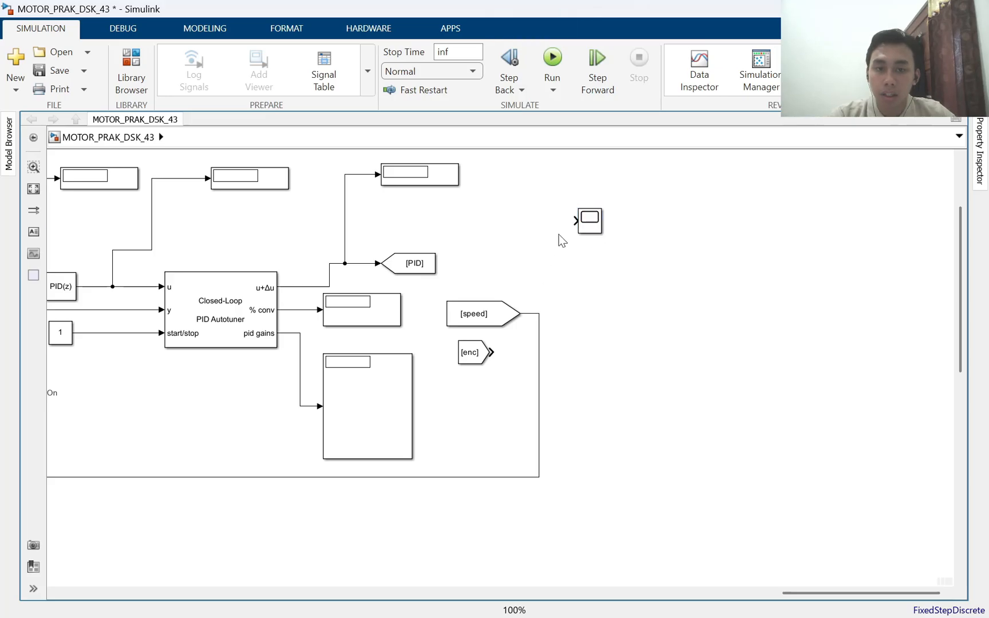
left_click(540, 313)
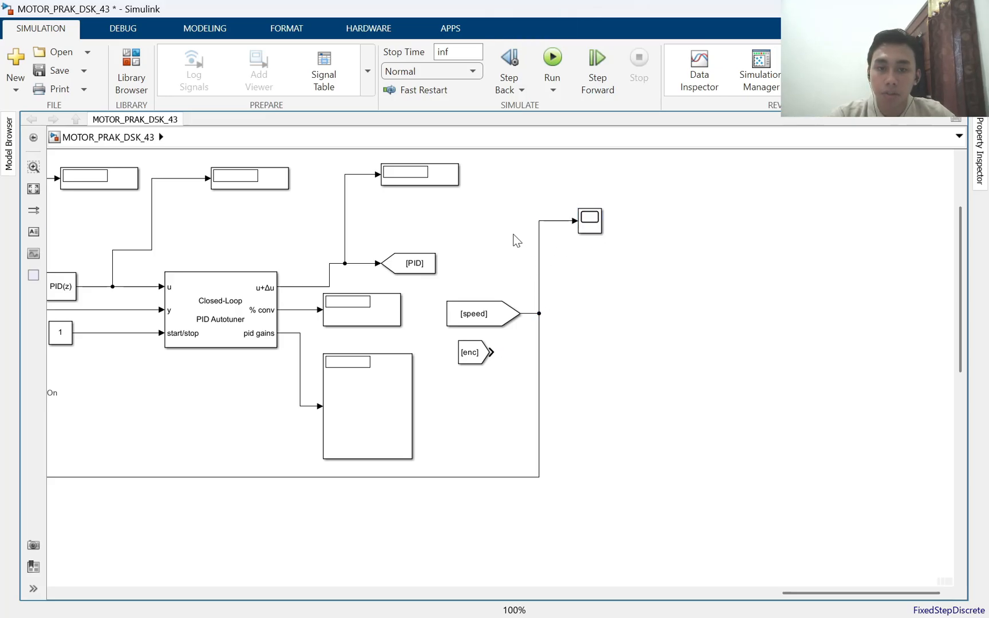
Branch the u+Δu signal and the [SP] signal into additional Scope inputs, routing the [SP] line above the displays
left_click_drag(482, 210, 791, 395)
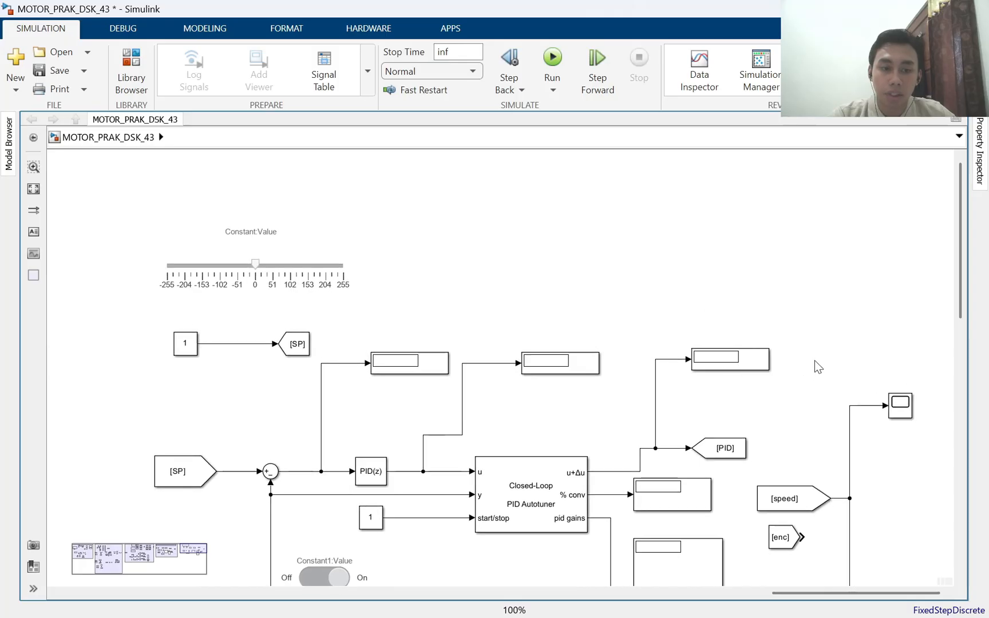
left_click_drag(815, 361, 677, 278)
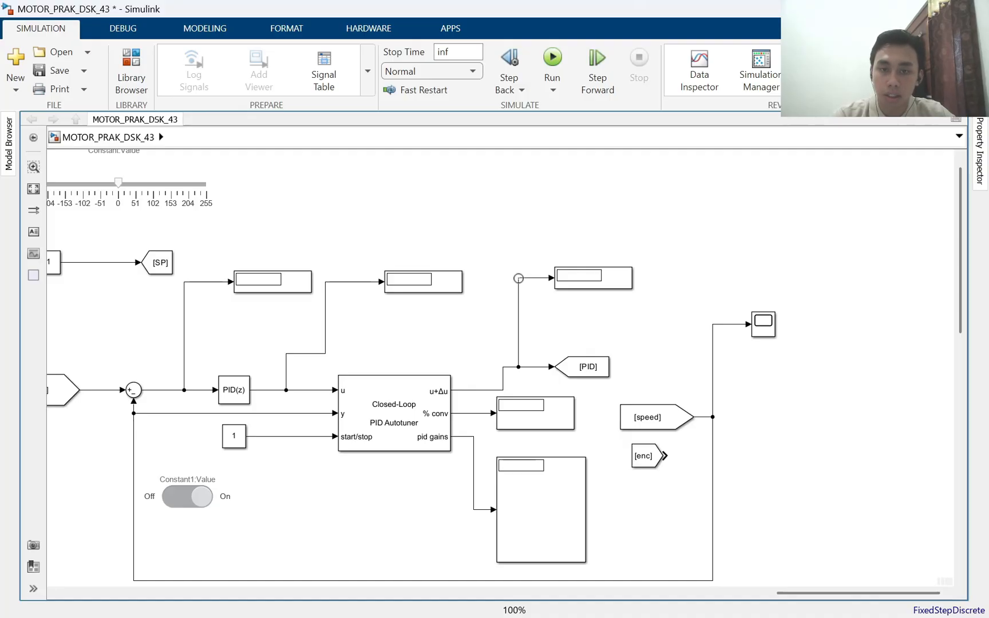
left_click(518, 279)
left_click(522, 265)
left_click_drag(519, 278, 736, 318)
left_click_drag(605, 324, 607, 262)
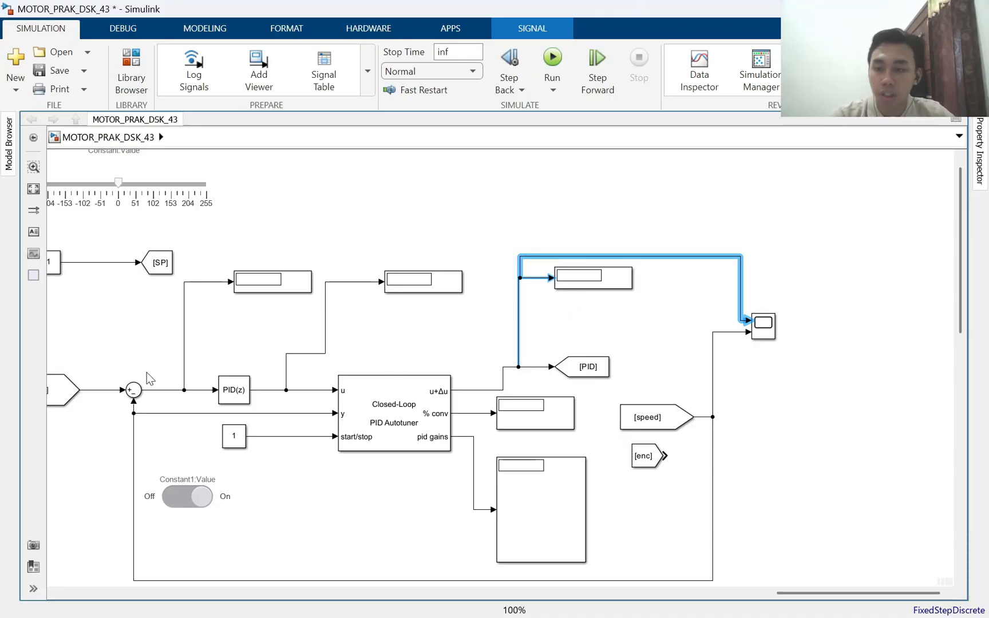
mouse_move(93, 389)
left_mouse_down()
mouse_move(347, 254)
mouse_move(822, 304)
mouse_move(766, 324)
left_mouse_up()
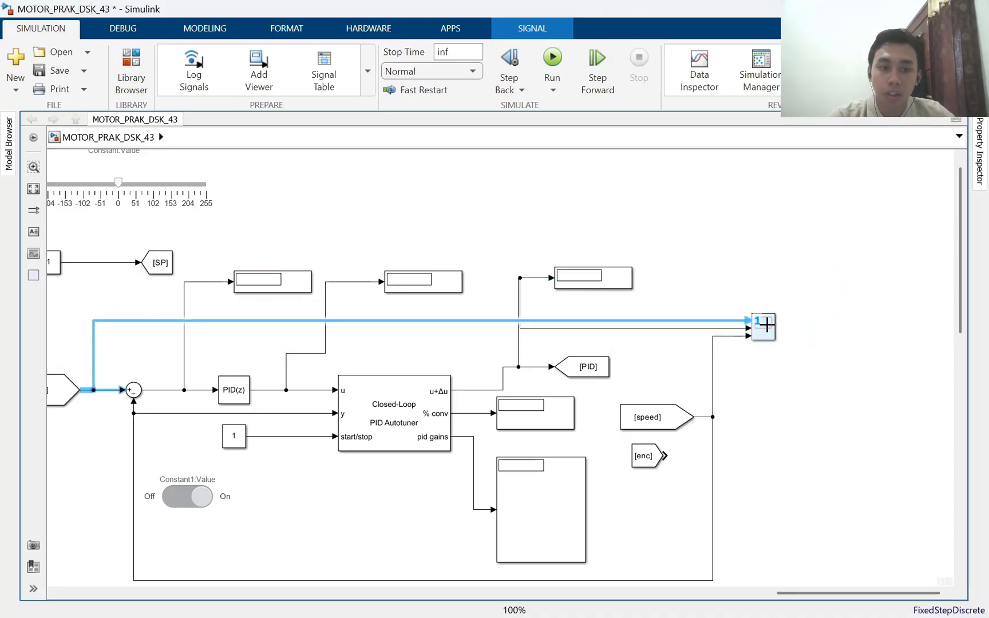
left_click_drag(605, 321, 618, 263)
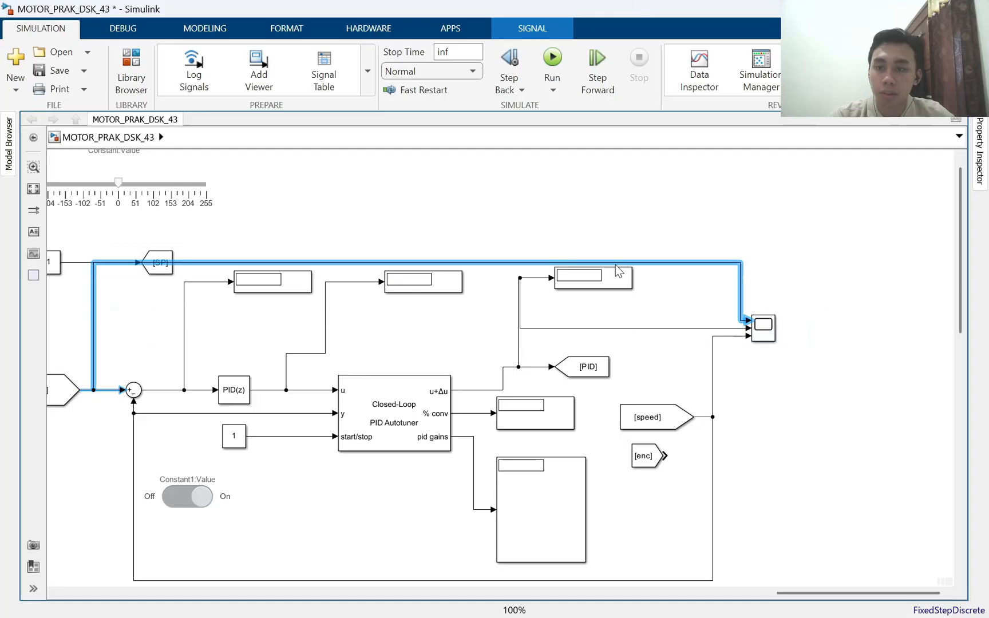
Move the setpoint Constant, its [SP] Goto block and the slider up and to the right, clear of the Scope wire
left_click_drag(160, 262, 162, 239)
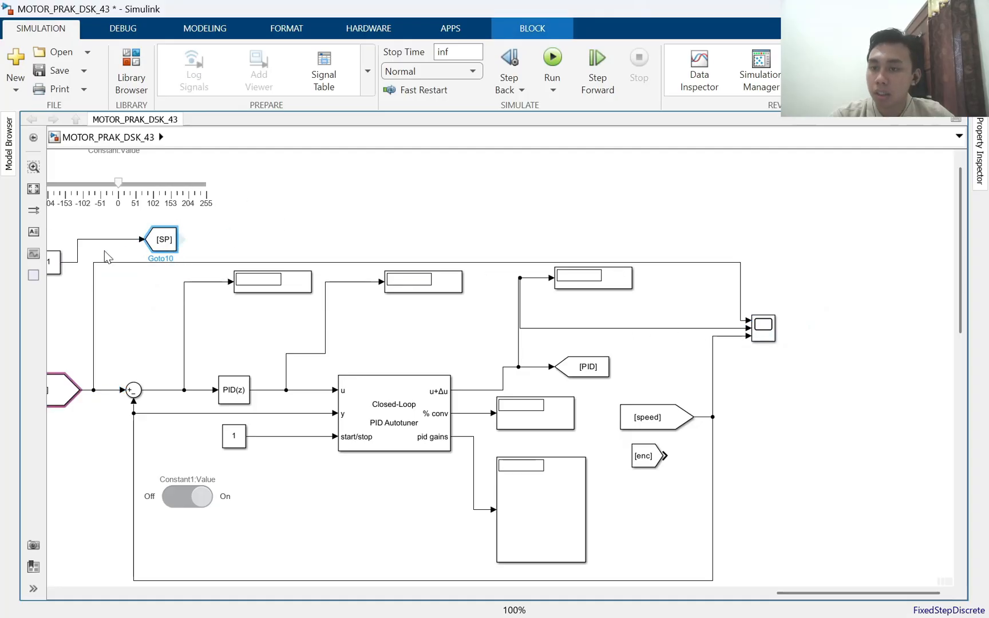
left_click(54, 265)
left_click_drag(53, 263, 97, 240)
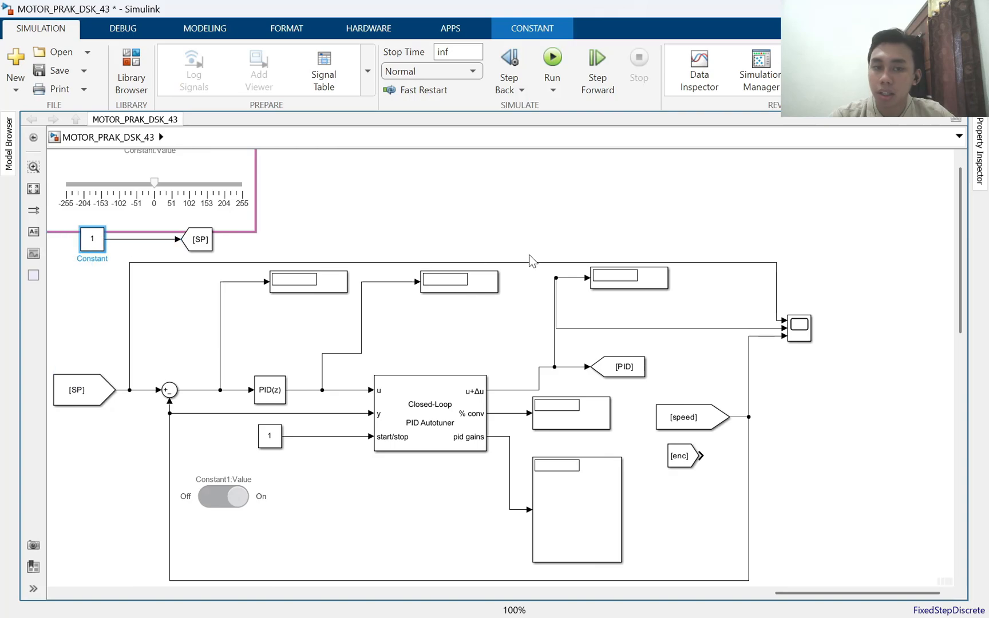
left_click_drag(335, 223, 114, 233)
left_click_drag(292, 243, 138, 206)
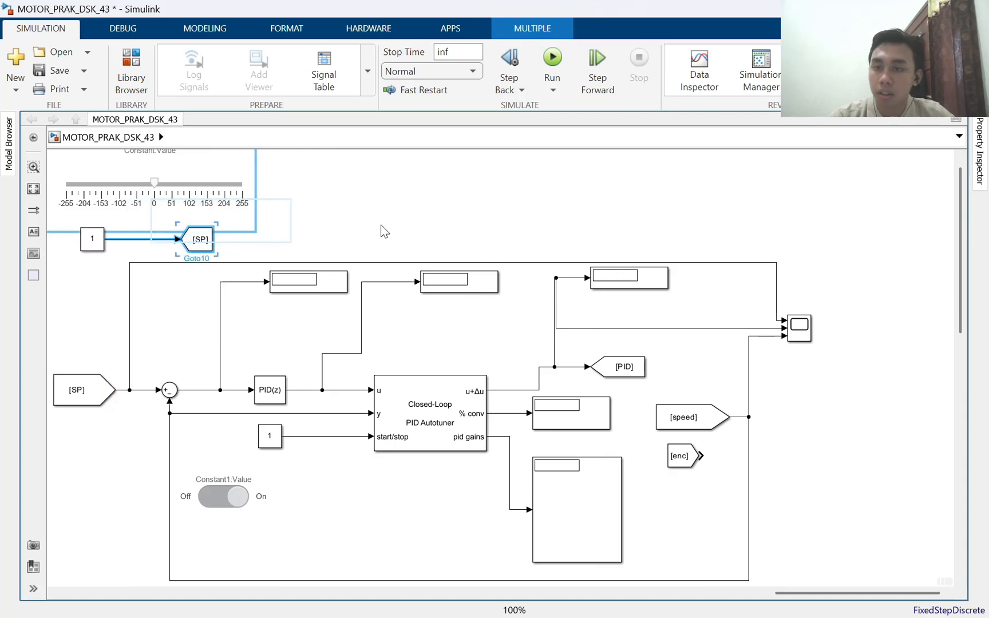
left_click_drag(325, 246, 499, 149)
left_click_drag(223, 196, 411, 147)
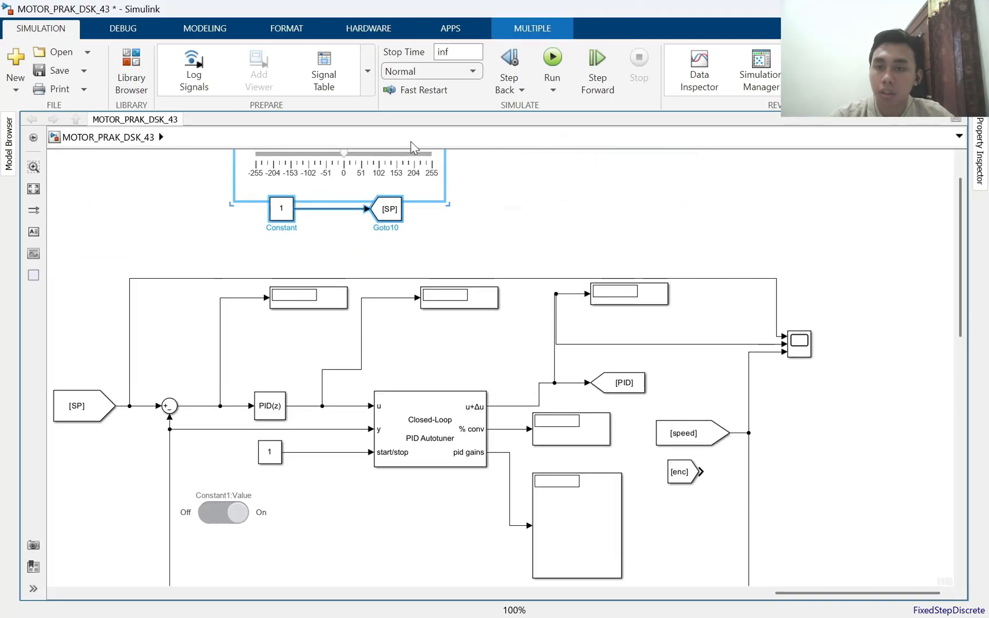
left_click(280, 270)
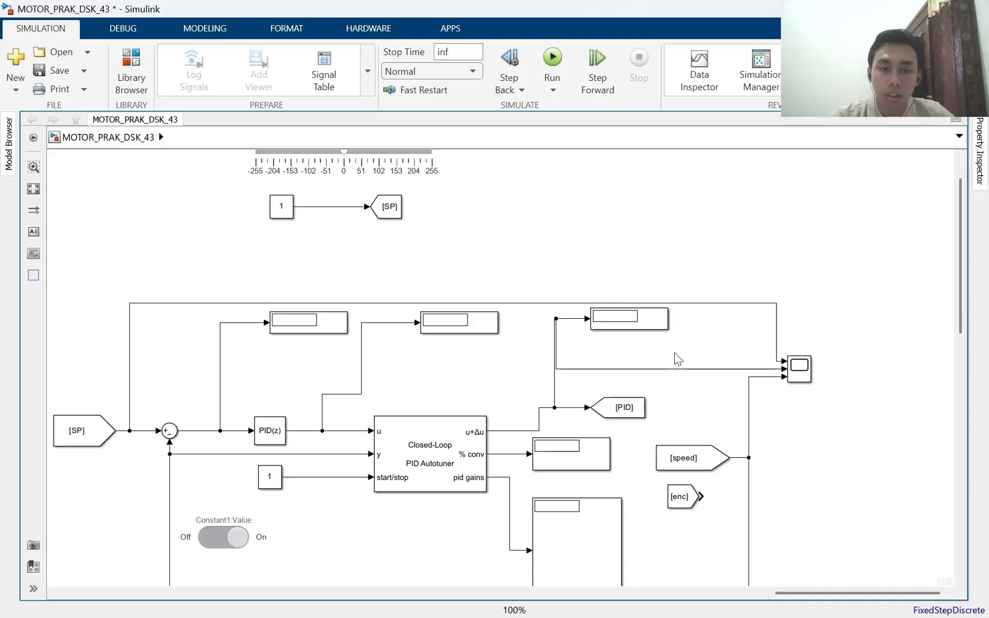
Reroute the [SP] wire higher and the u+Δu wire around the upper side of its Display on the way to the Scope
left_click_drag(672, 303, 673, 258)
left_click_drag(664, 369, 681, 291)
left_click_drag(776, 312, 703, 314)
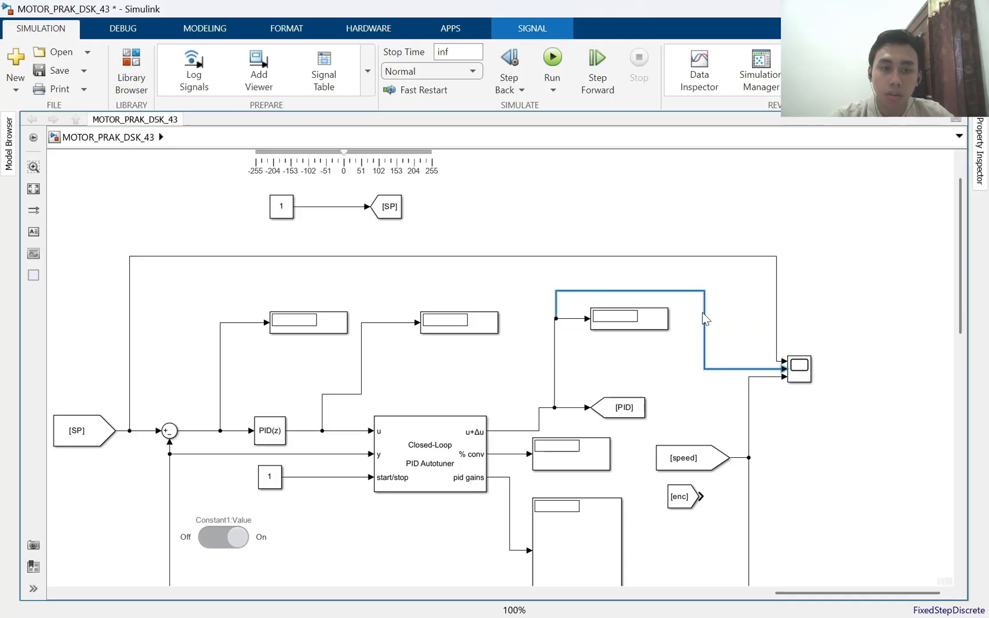
left_click(655, 378)
Place a Display copy below the [SP] From block and delete the wire linking it to the neighbouring diagram's [speed] block
left_click_drag(582, 421, 659, 276)
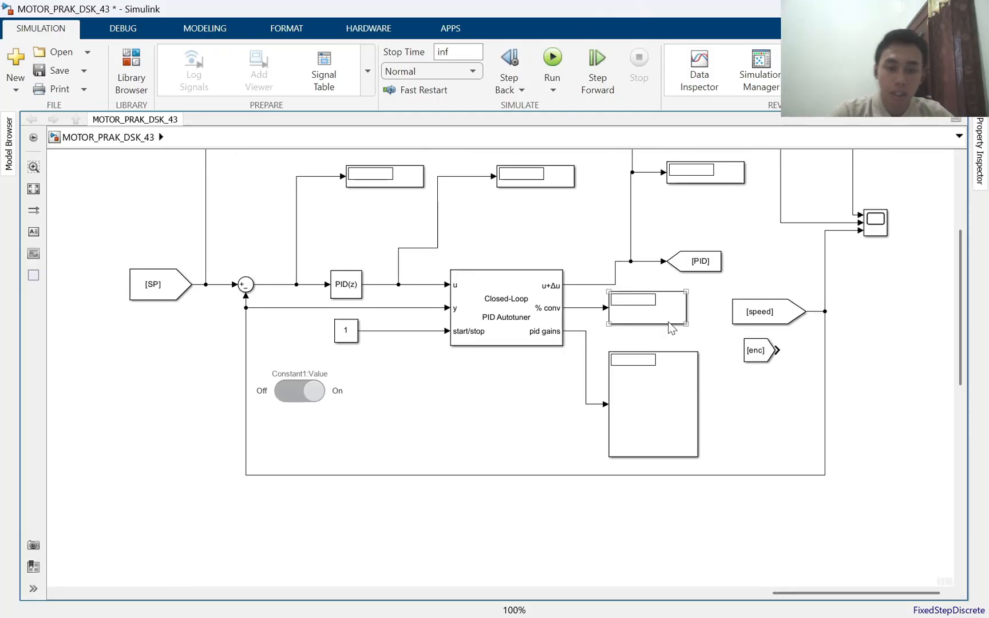
left_click_drag(403, 178, 196, 347)
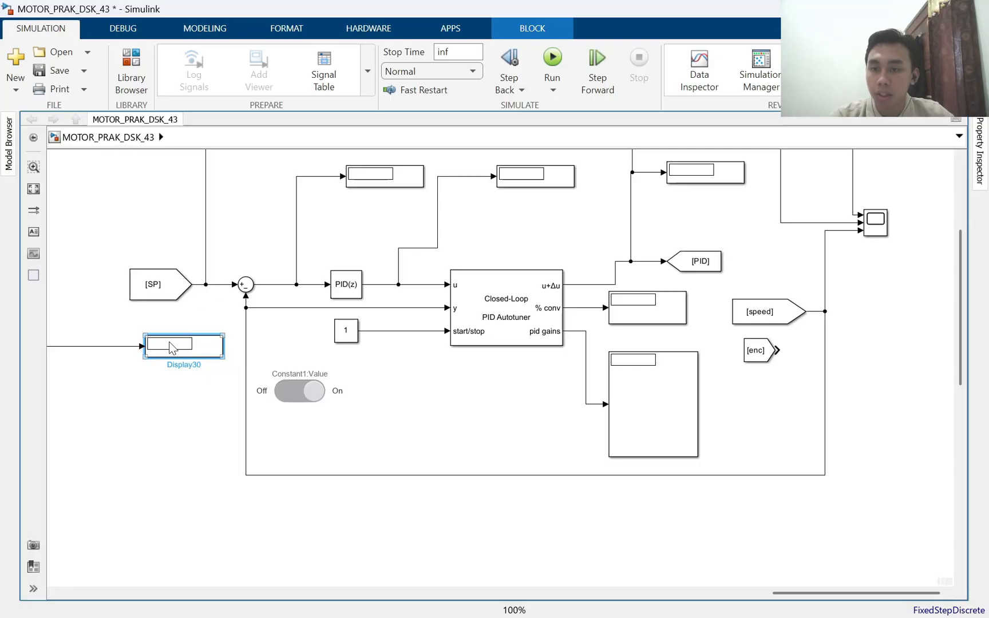
left_click_drag(122, 325, 500, 266)
left_click(404, 289)
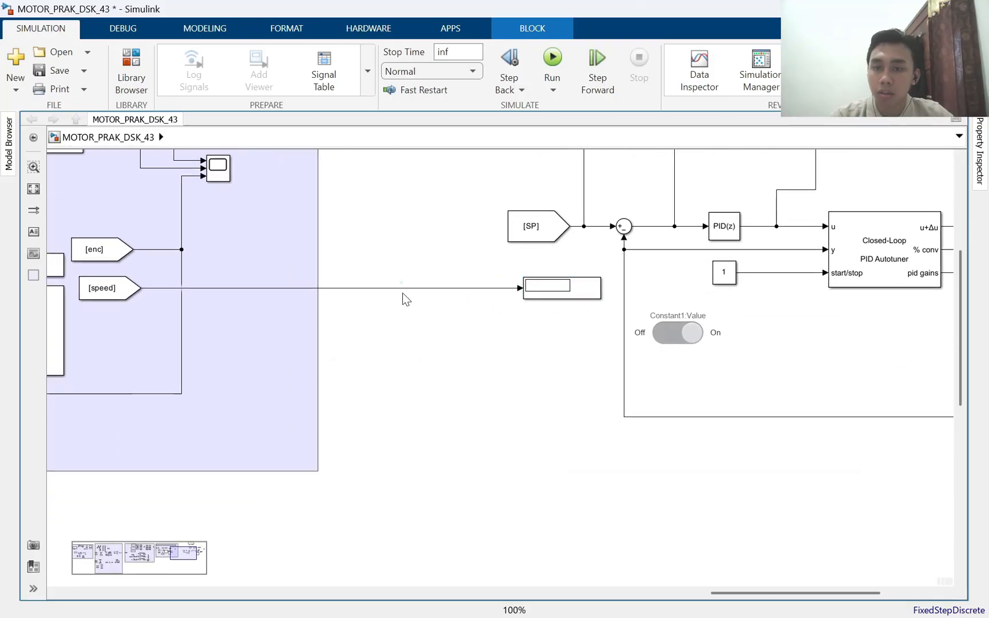
left_click(407, 288)
key("Delete")
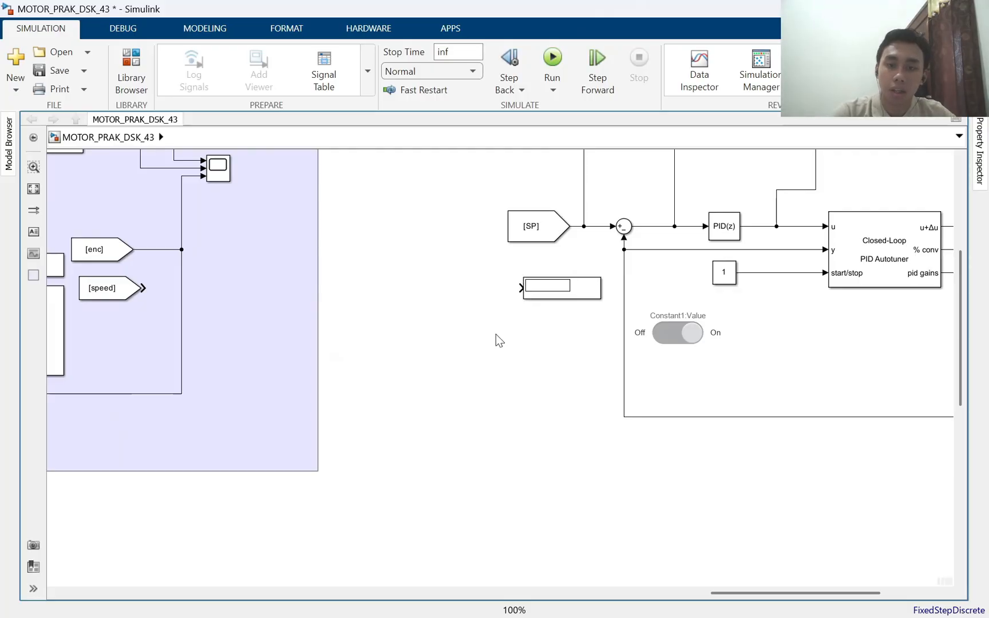
Wire the Display below the [SP] block to the [SP] signal and add a second Display beneath it, fed from the feedback line
left_click(524, 287)
left_click_drag(524, 288, 593, 226)
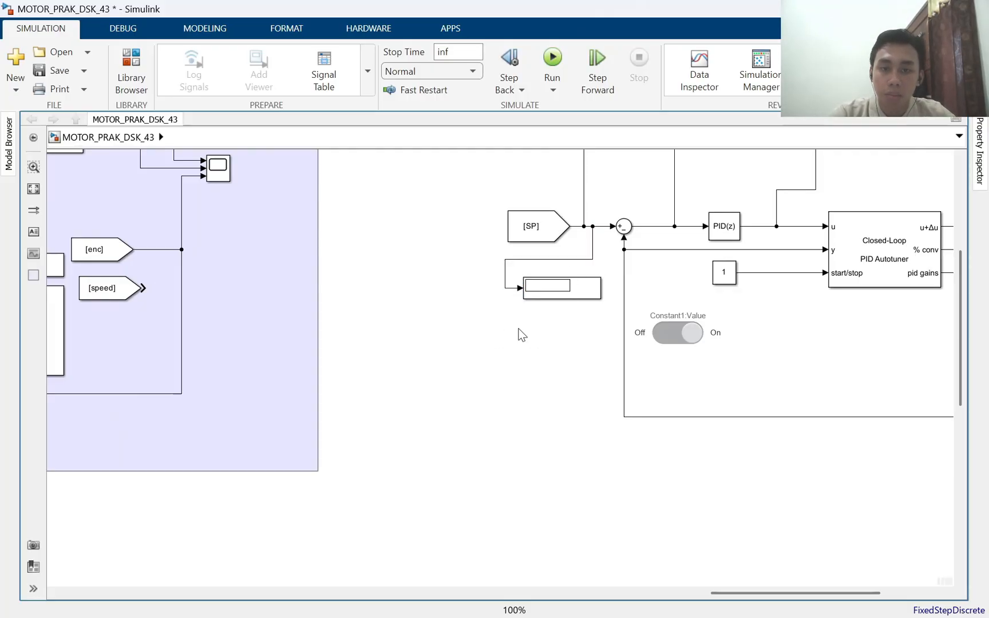
left_click_drag(549, 292, 624, 375)
left_click_drag(750, 366, 556, 386)
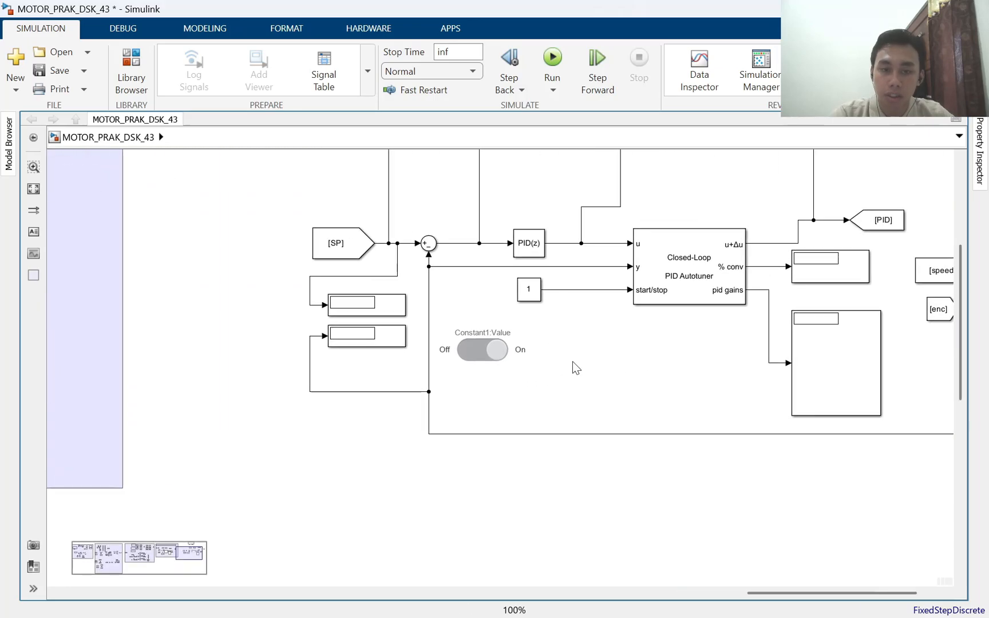
scroll(573, 360, "down", 3)
left_click_drag(862, 335, 752, 388)
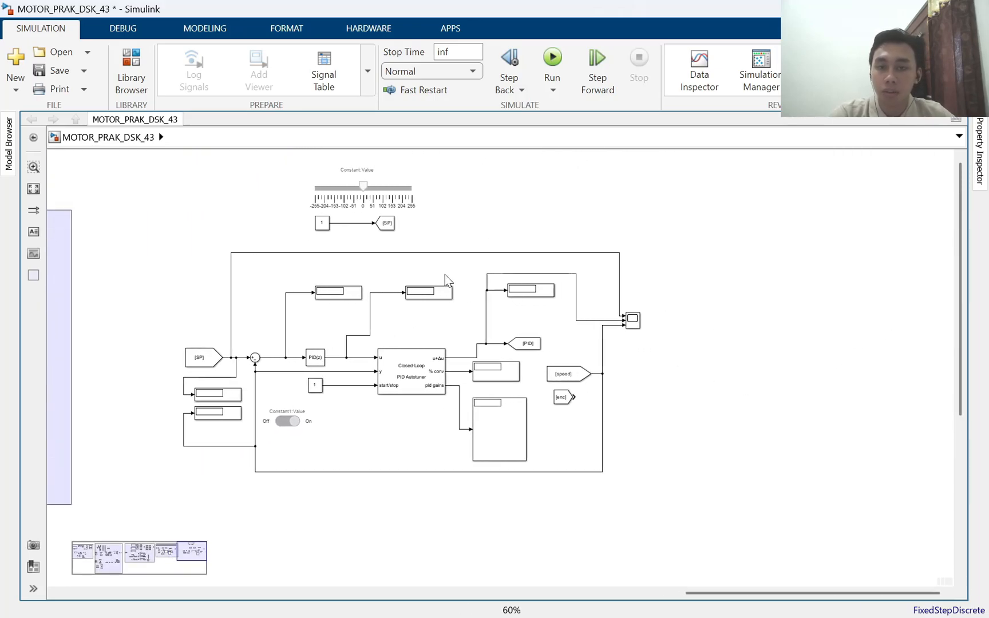
Move the setpoint Constant and its connected [SP] Goto block to the left, above the [SP] From block
scroll(383, 242, "up", 2)
left_click(385, 223)
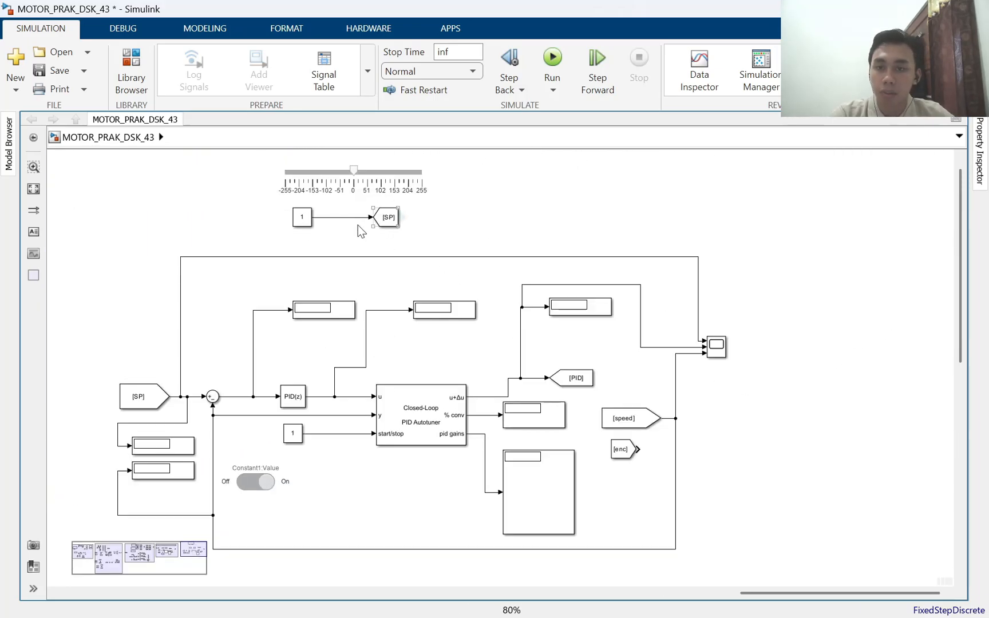
left_click_drag(475, 222, 227, 219)
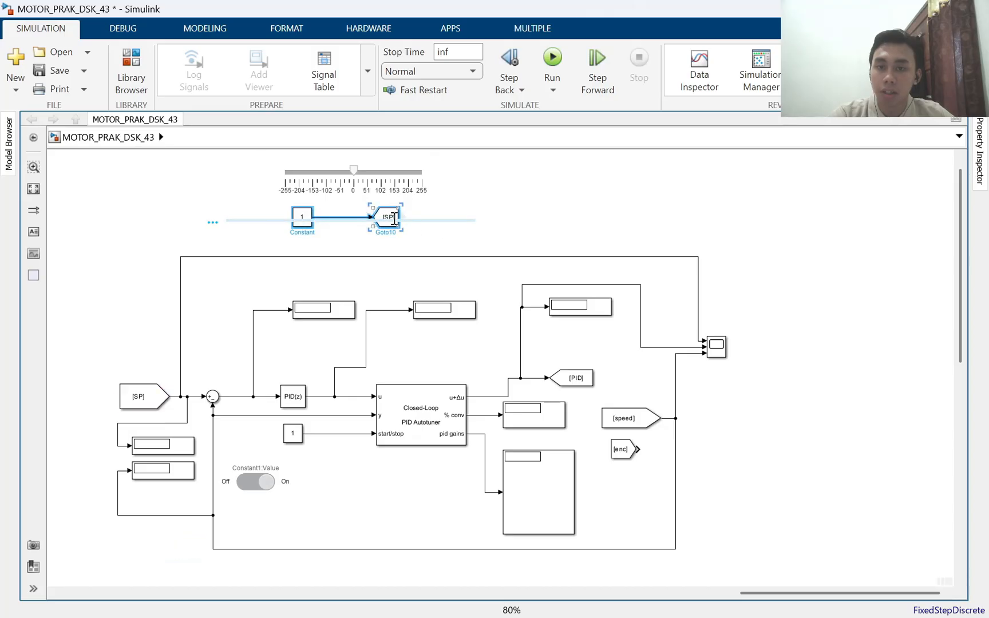
left_click(436, 232)
left_click_drag(432, 225, 281, 220)
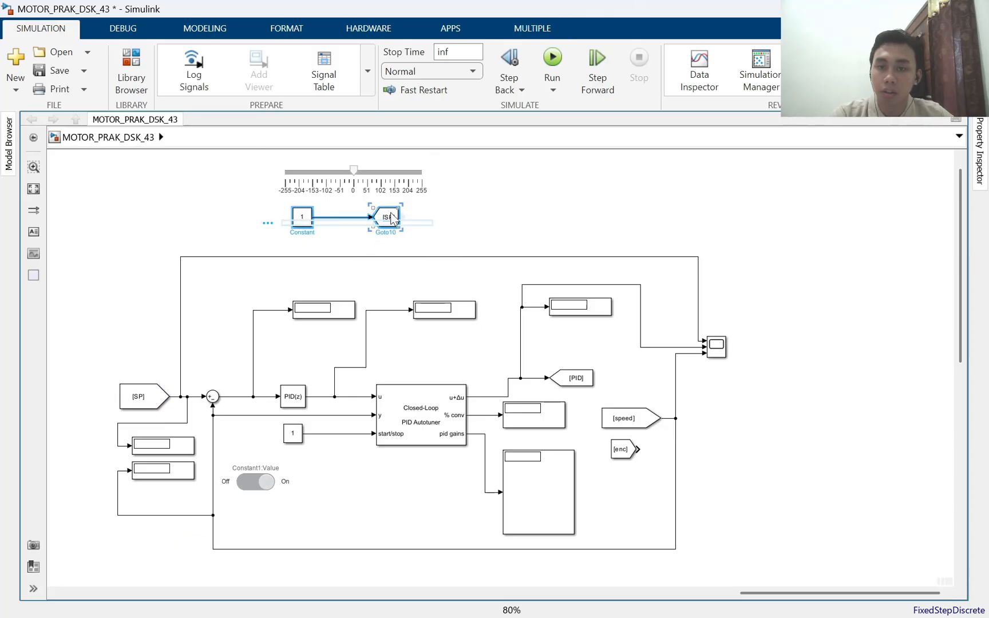
left_click_drag(391, 219, 224, 232)
Enlarge the setpoint slider so it spans most of the diagram's width, and position it above the [SP] wire
left_click_drag(257, 159, 757, 217)
left_click(432, 208)
left_click_drag(639, 170, 543, 166)
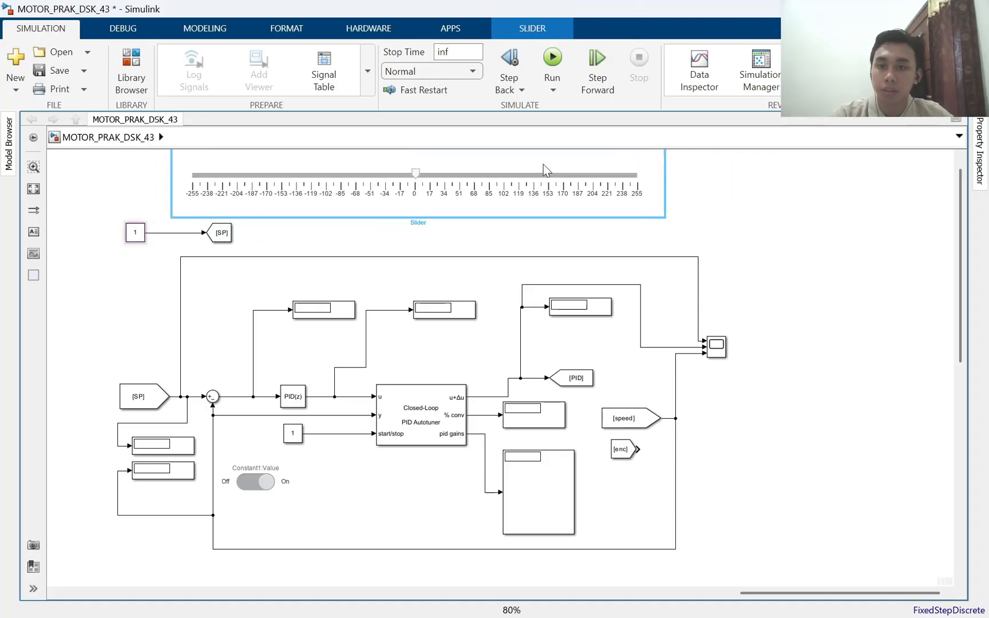
left_click(507, 247)
Show the Arduino Mega 2560 hardware options, open the three-input Scope's plot window to inspect it, and close it
left_click_drag(490, 370, 491, 304)
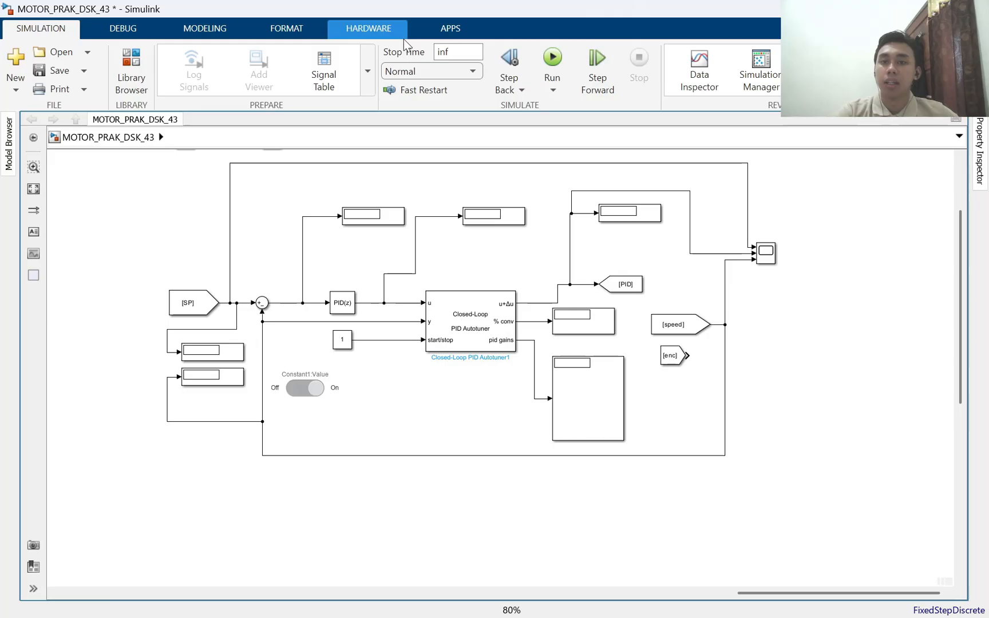
left_click(369, 28)
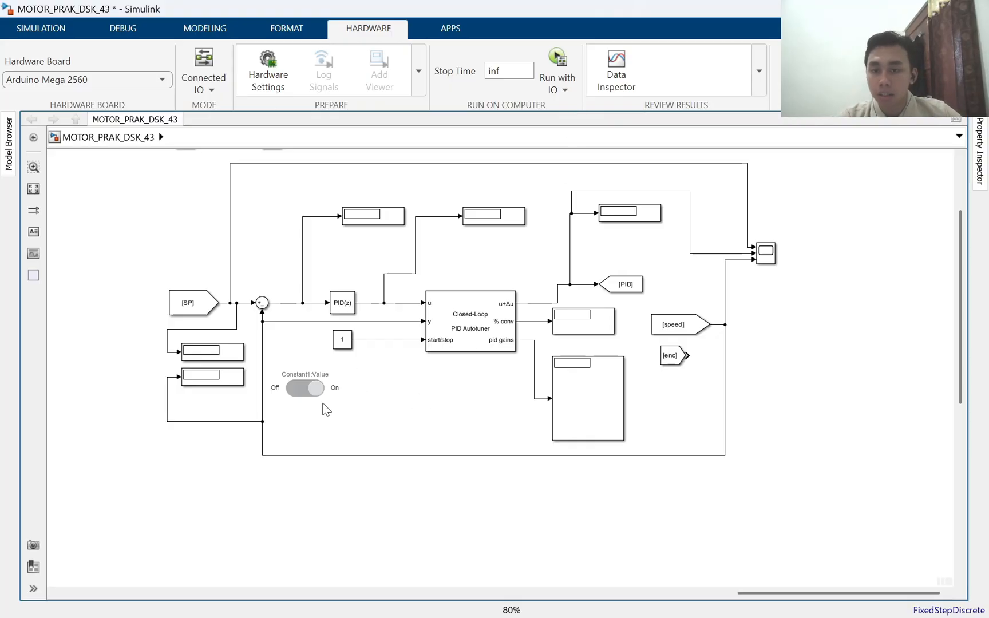
left_click_drag(544, 218, 555, 306)
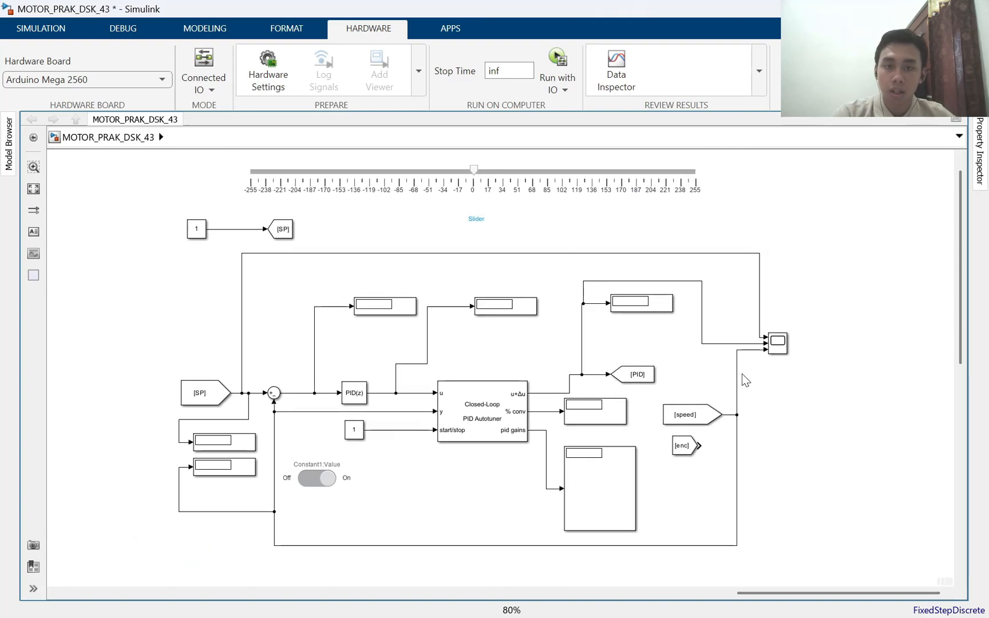
left_click(778, 343)
double_click(780, 345)
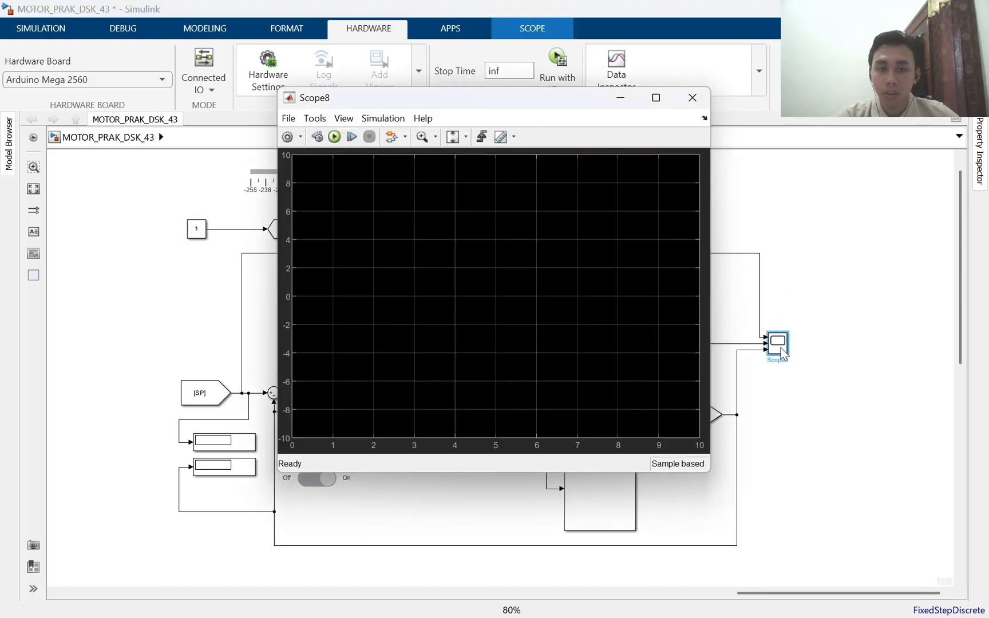
left_click(693, 98)
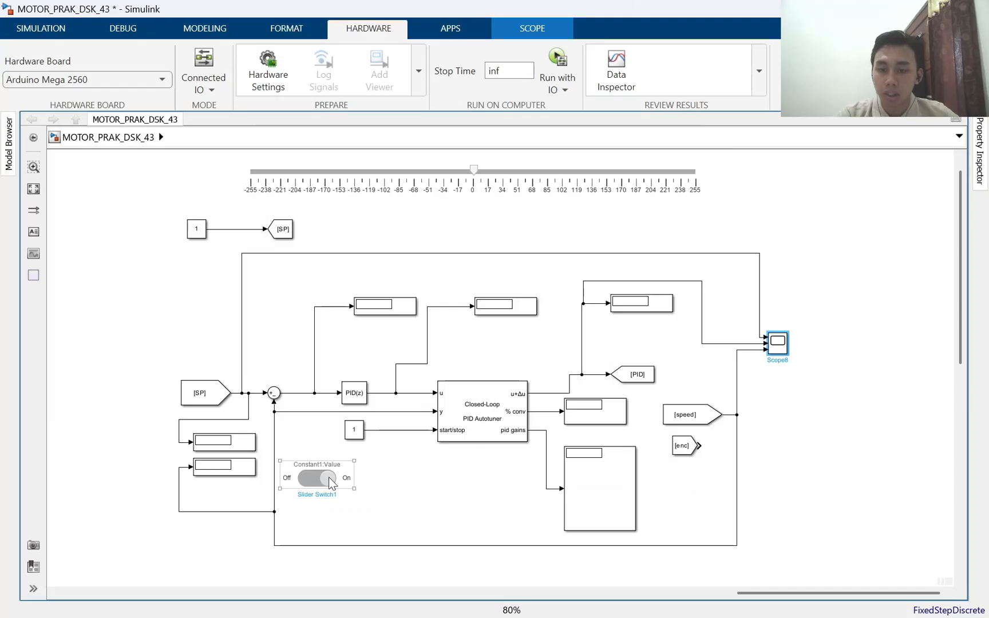
Move the Constant1 slider switch directly below the start/stop Constant
left_click_drag(332, 474, 368, 461)
left_click(437, 474)
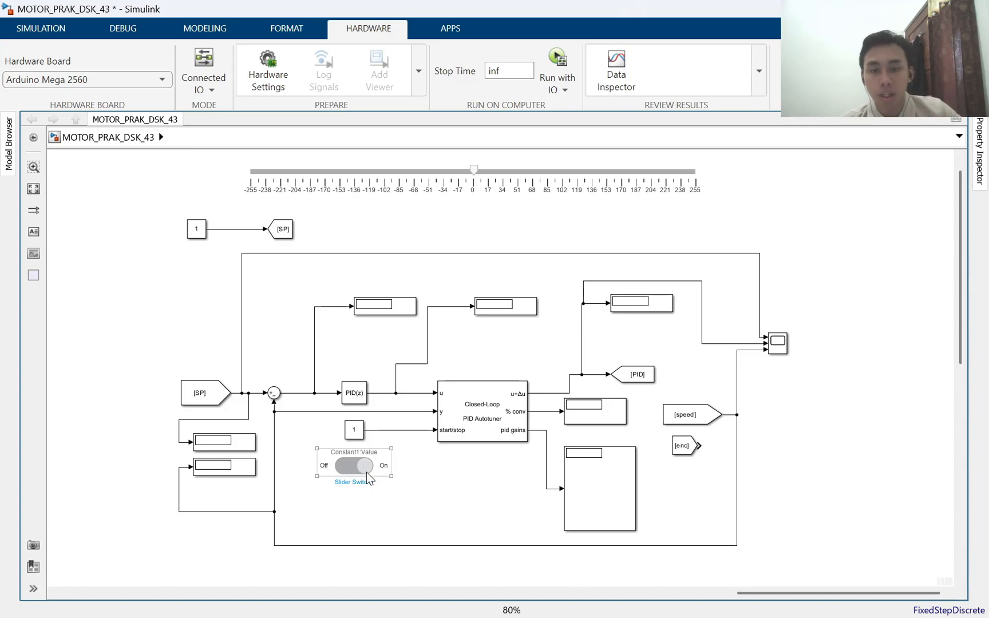
Open the Closed-Loop PID Autotuner parameters, examine the block settings with the PID update option, and look at the pid gains Display
left_click_drag(527, 345, 556, 233)
double_click(520, 278)
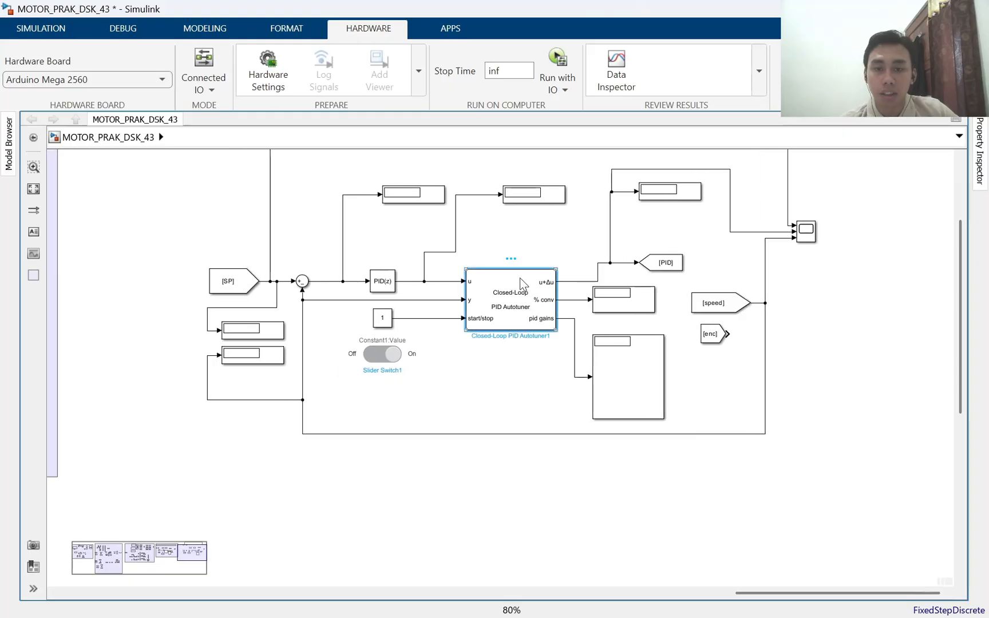
left_click(234, 289)
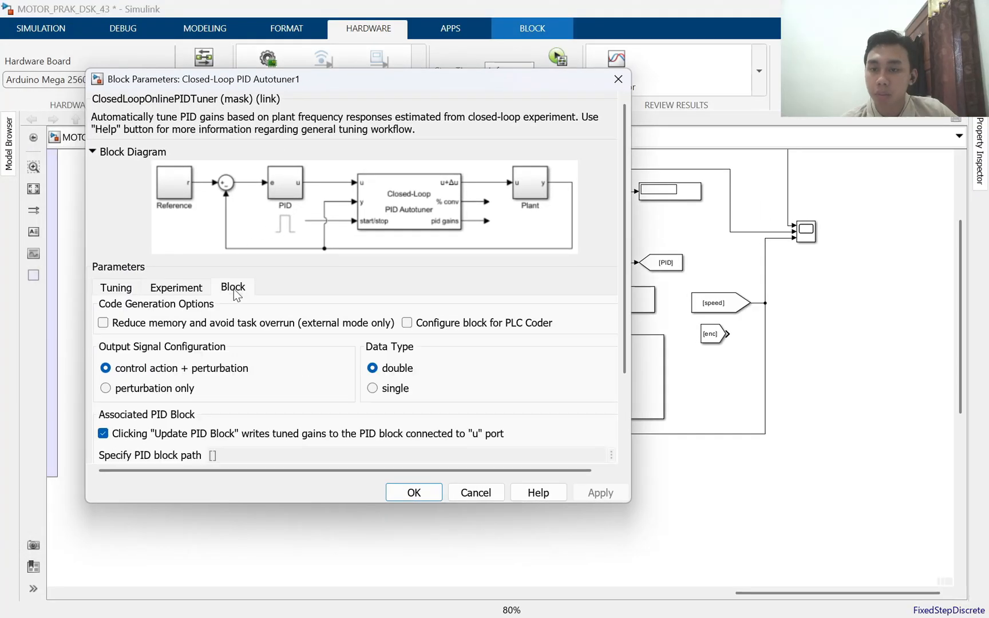
scroll(331, 209, "down", 3)
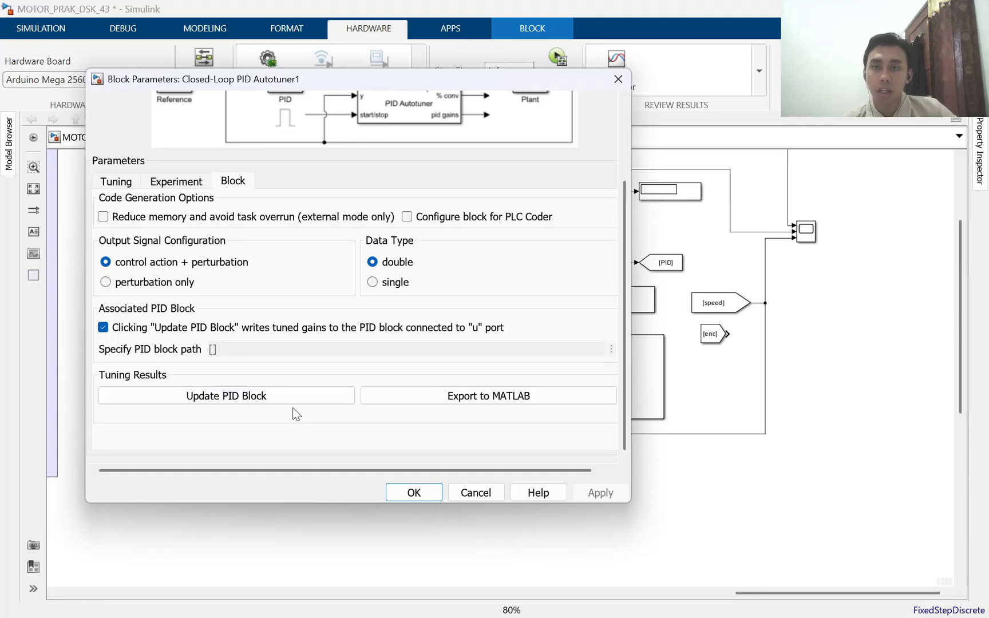
left_click_drag(328, 79, 757, 181)
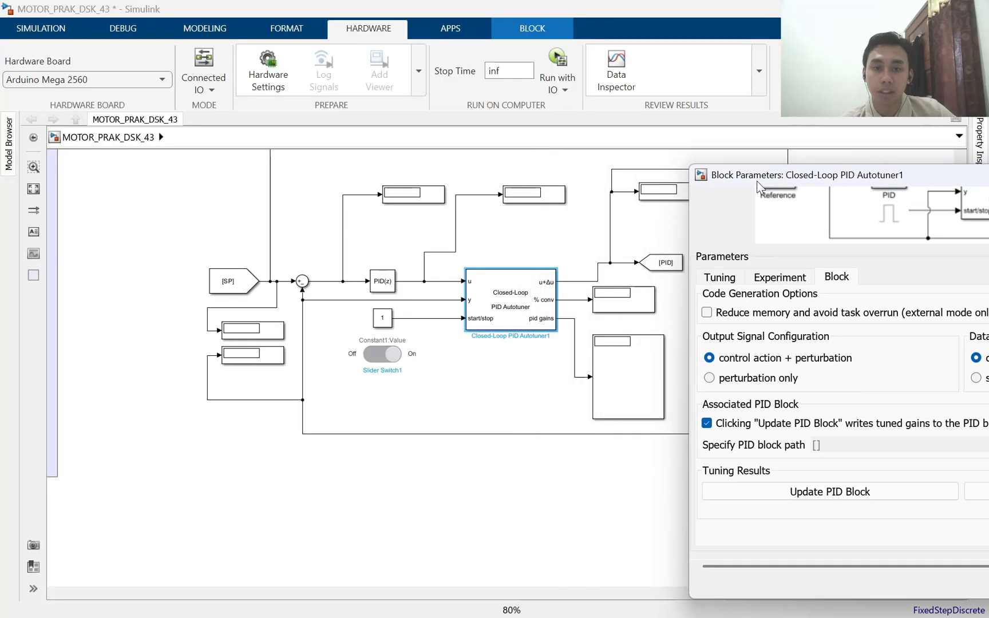
left_click(647, 397)
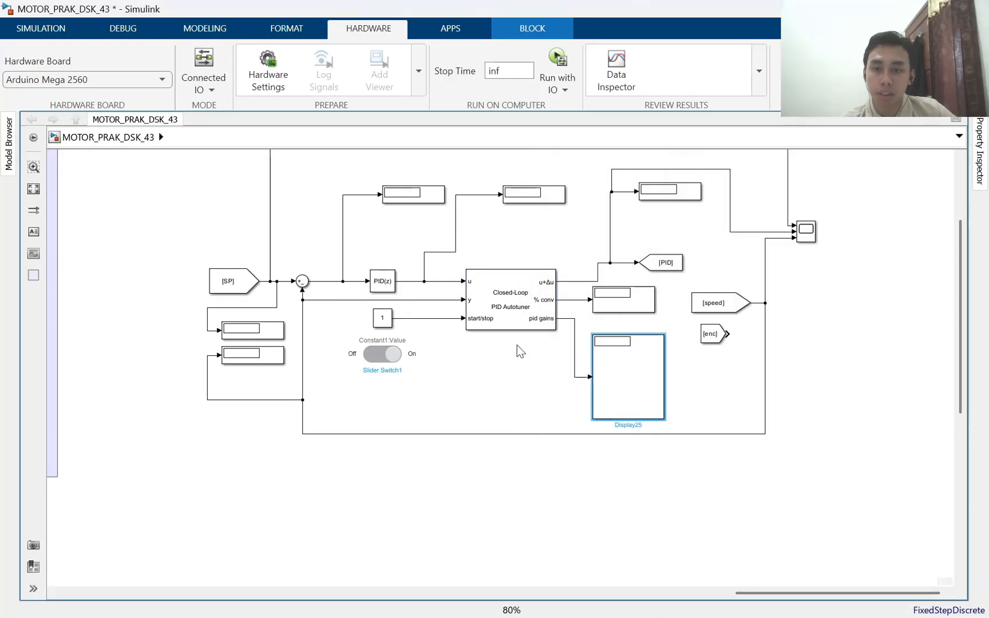
Open the PID(z) block's parameters to examine the proportional, integral and derivative gains, and close them without changes
left_click(388, 282)
double_click(389, 282)
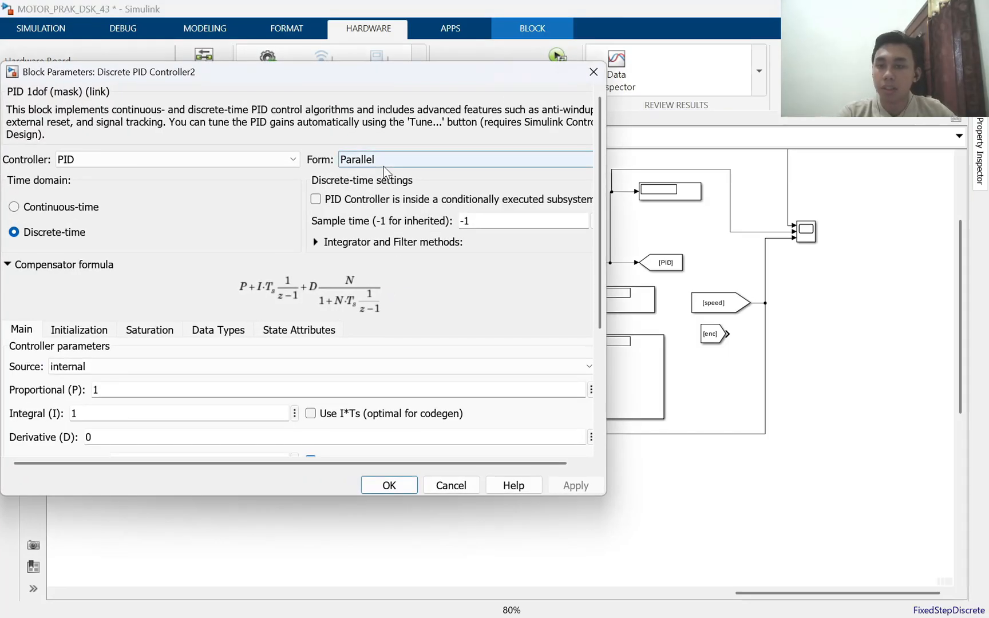
left_click_drag(116, 390, 70, 425)
left_click_drag(163, 393, 72, 391)
left_click(593, 71)
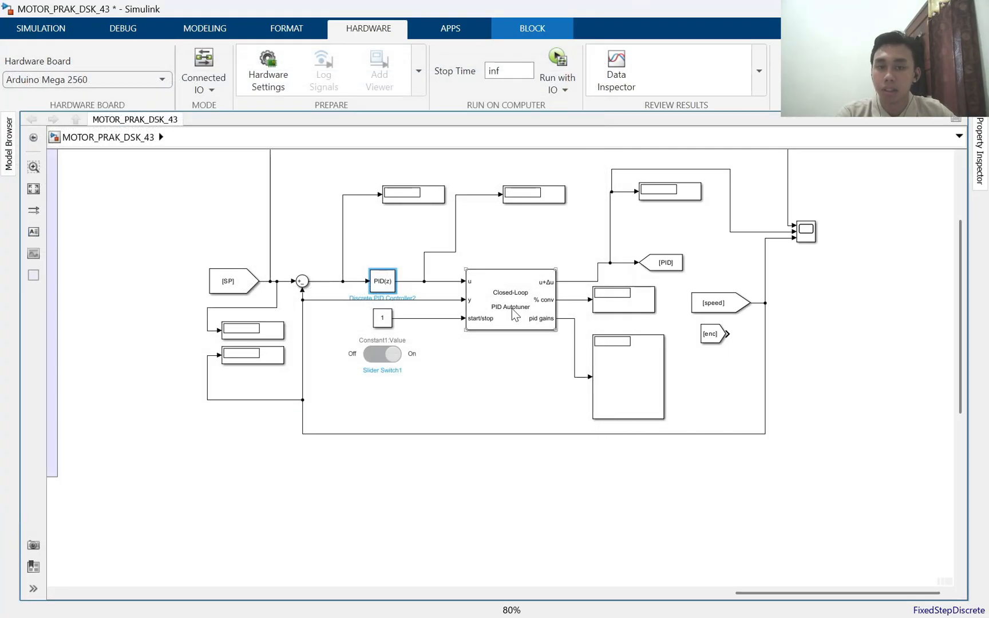
Return to the Closed-Loop PID Autotuner parameters and review the tuning and experiment settings
left_click(514, 314)
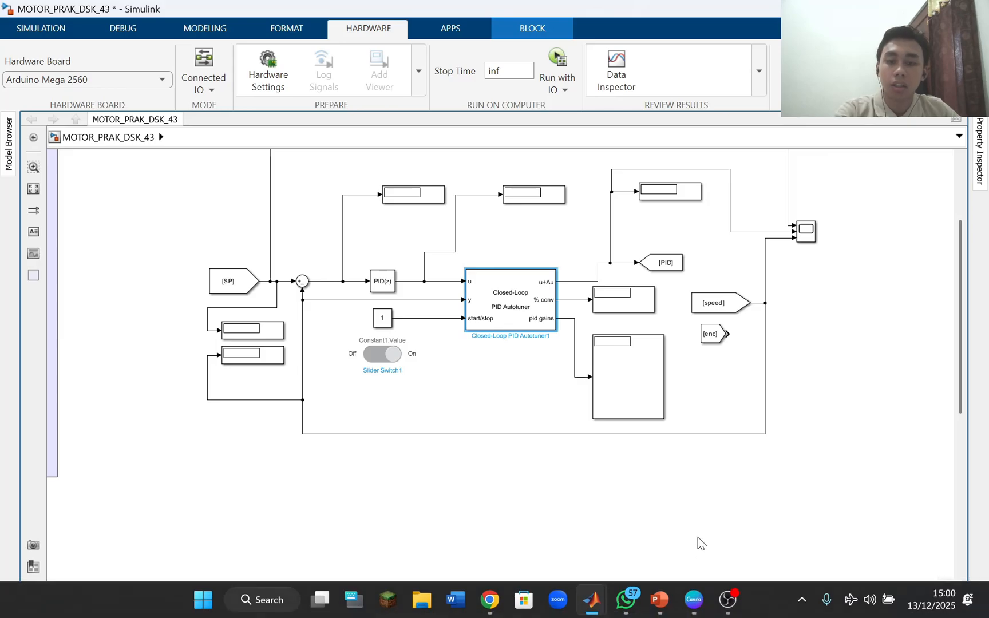
key("alt+Tab")
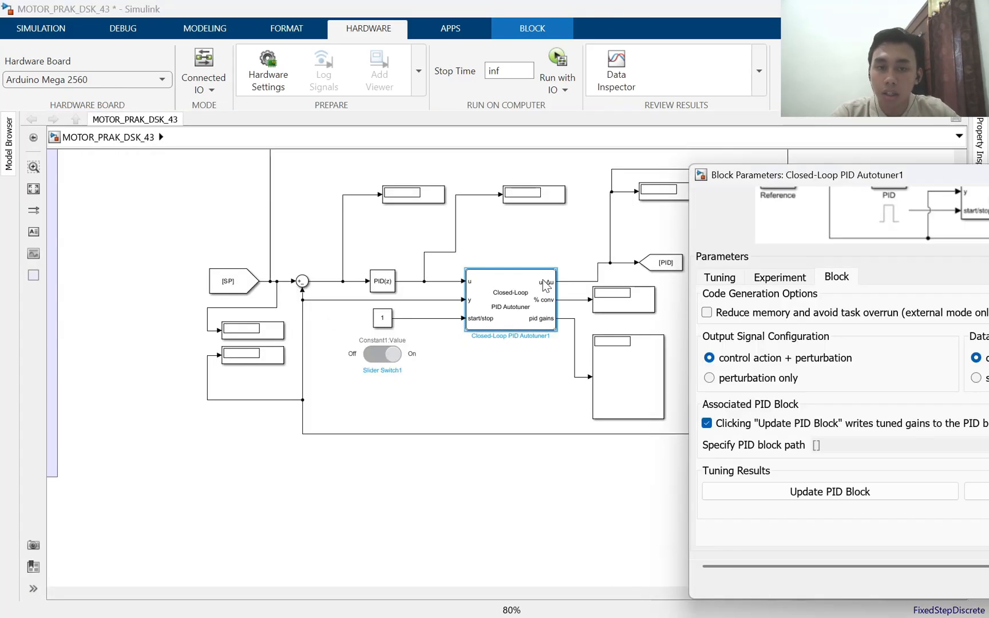
left_click_drag(746, 178, 155, 127)
left_click(127, 226)
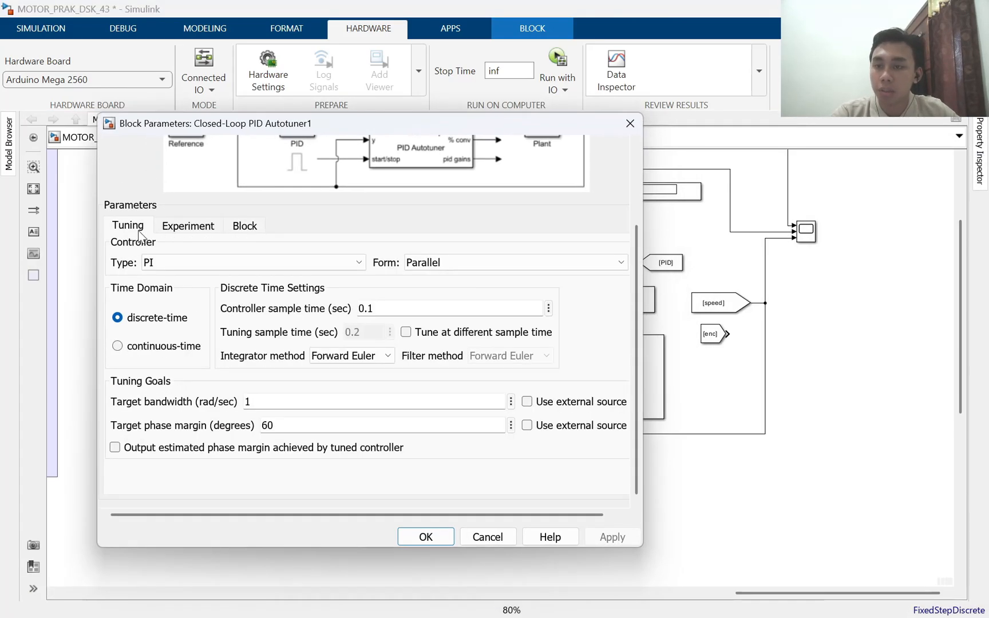
left_click(164, 227)
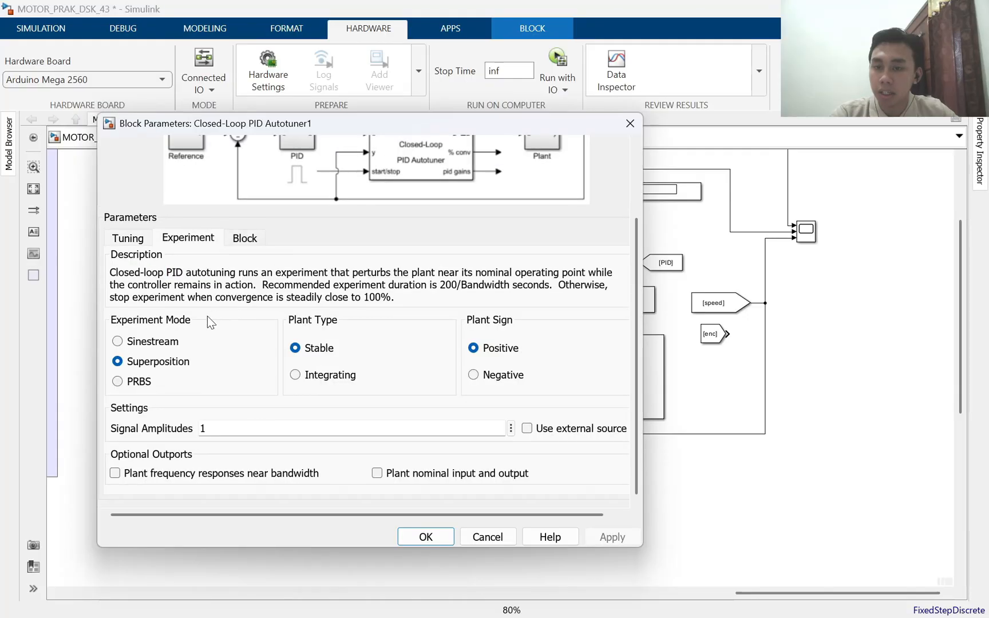
Try the Sinestream and PRBS experiment modes in the autotuner parameters and reselect Superposition
left_click(118, 341)
left_click(117, 361)
left_click(118, 341)
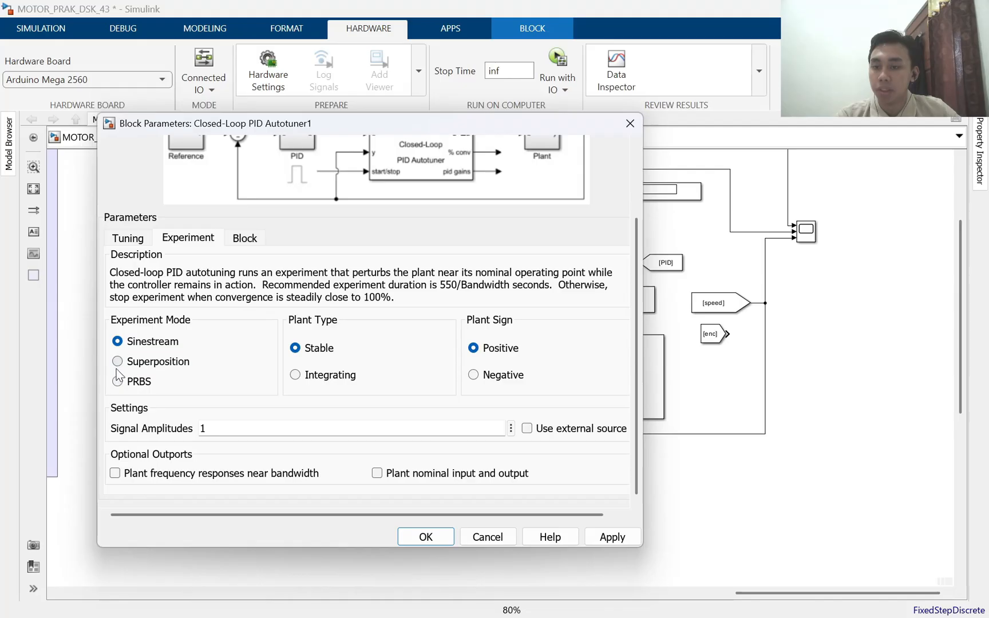
left_click(118, 380)
left_click(118, 342)
left_click(118, 361)
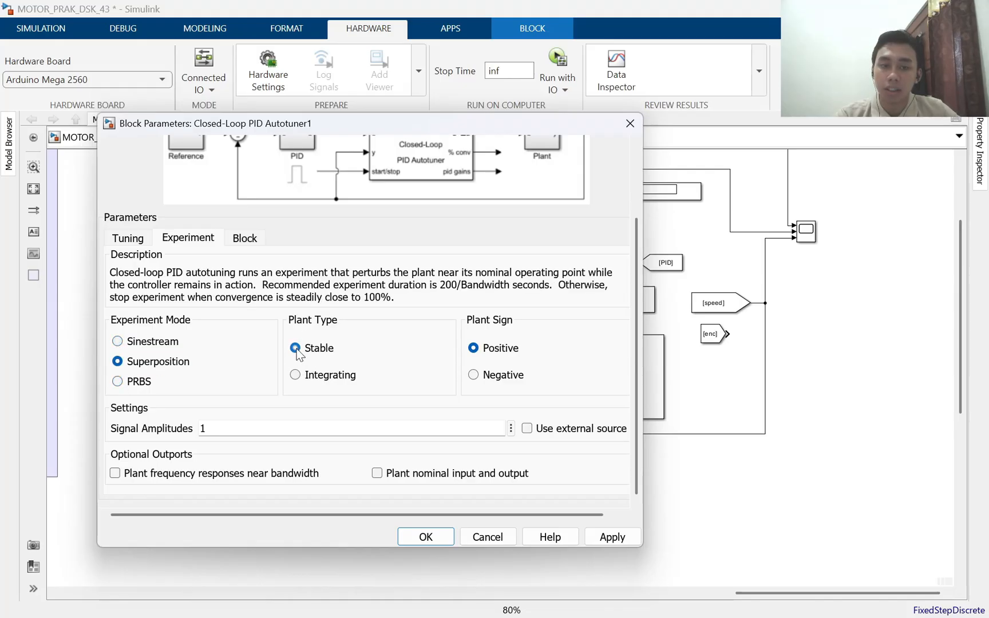
Widen the [enc] From block so its edge lines up with the [speed] block above it
left_click(704, 331)
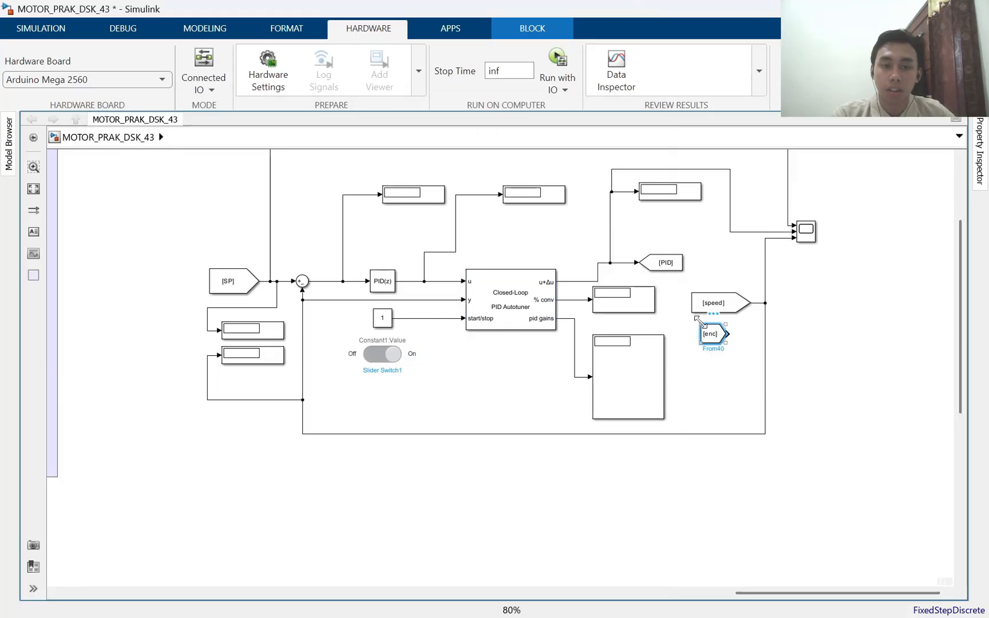
left_click_drag(701, 322, 722, 338)
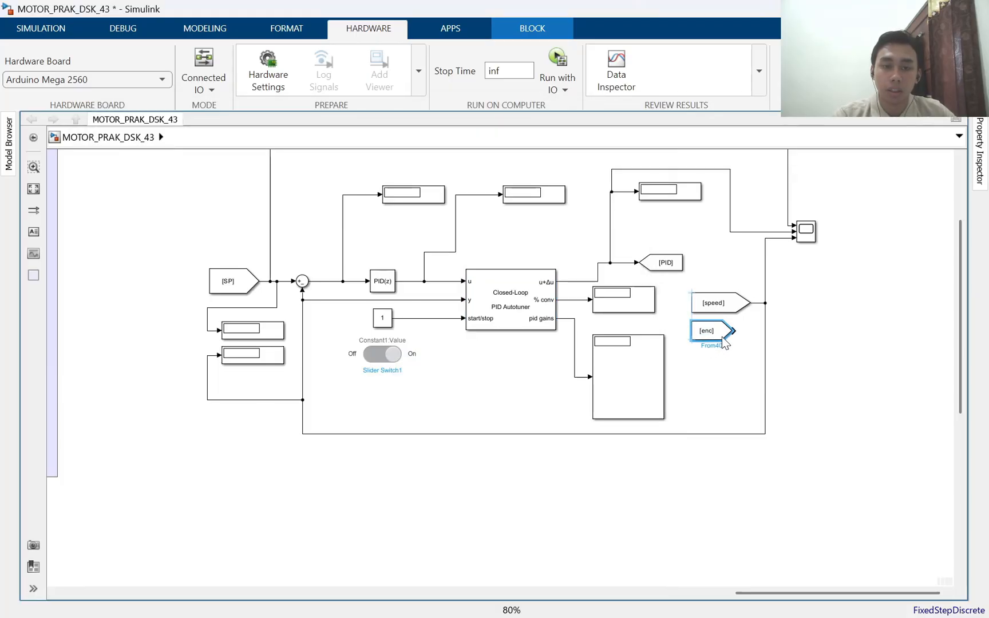
left_click(788, 337)
left_click(712, 336)
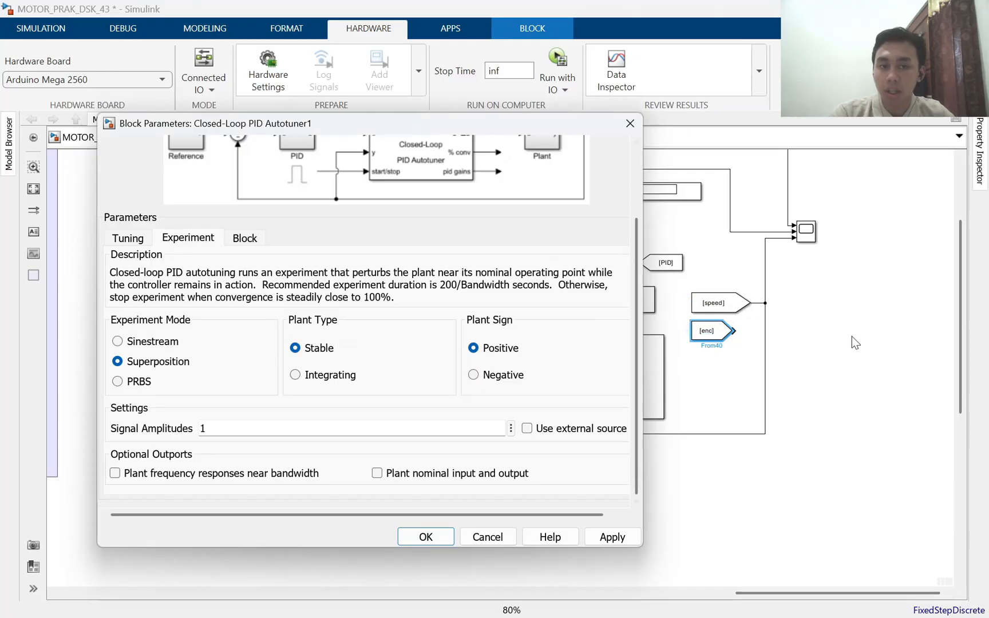
Try an Integrating plant type with the Sinestream experiment mode, and close the autotuner parameters without applying
left_click(295, 375)
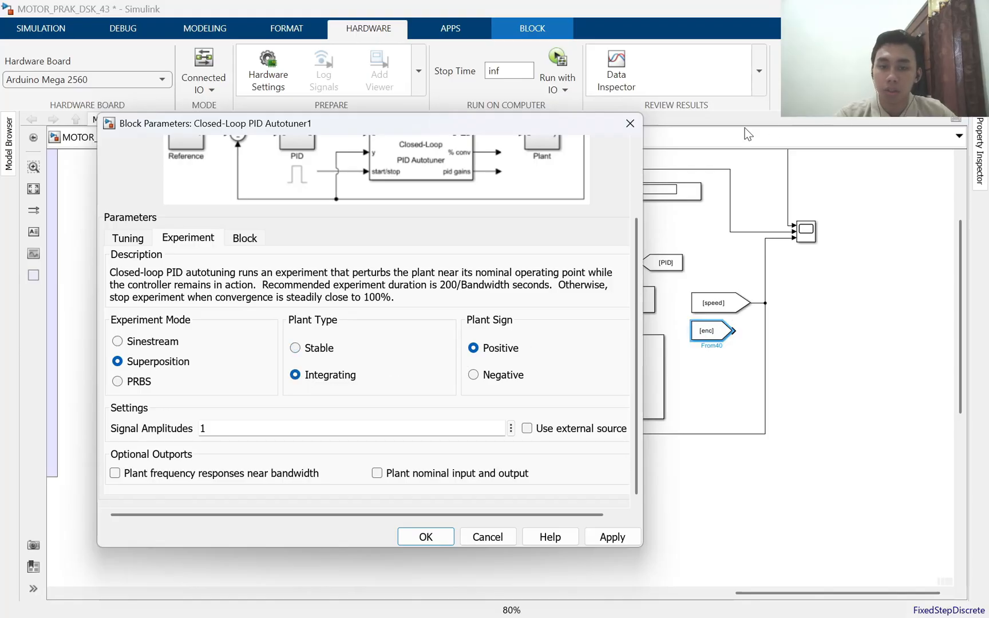
left_click(117, 342)
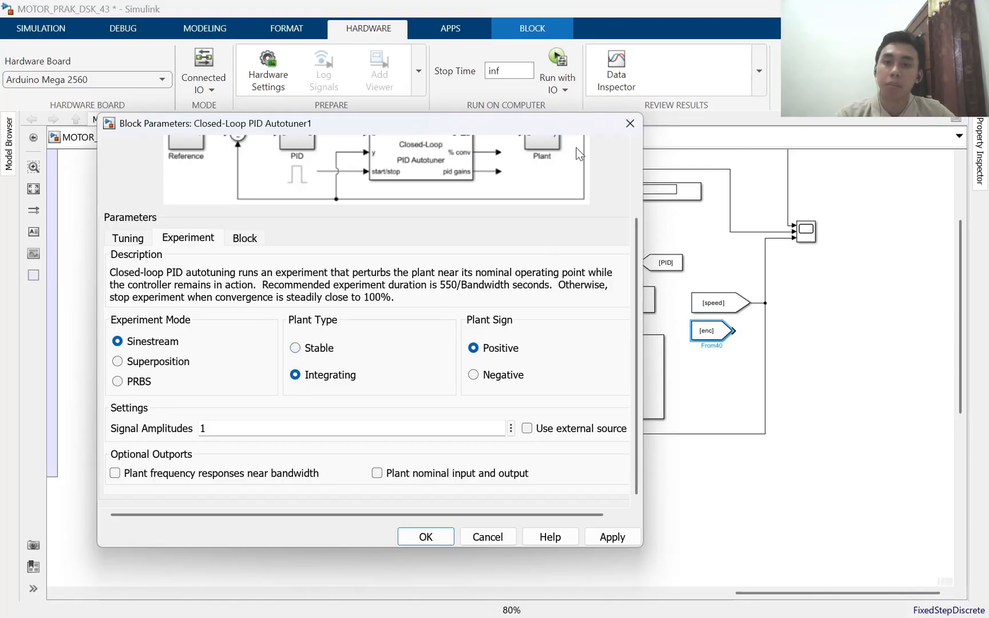
left_click(243, 239)
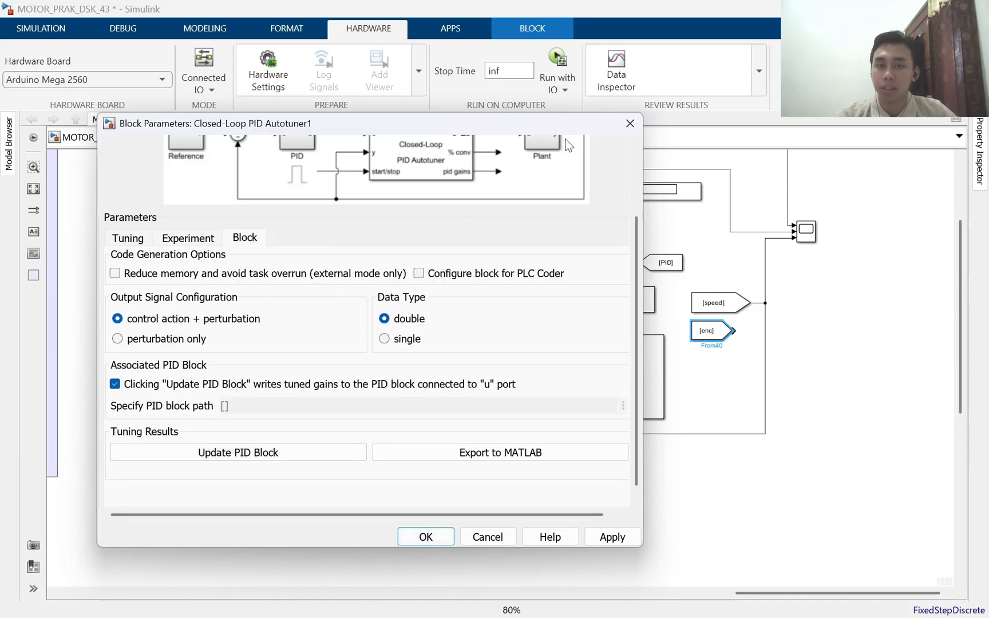
left_click(630, 124)
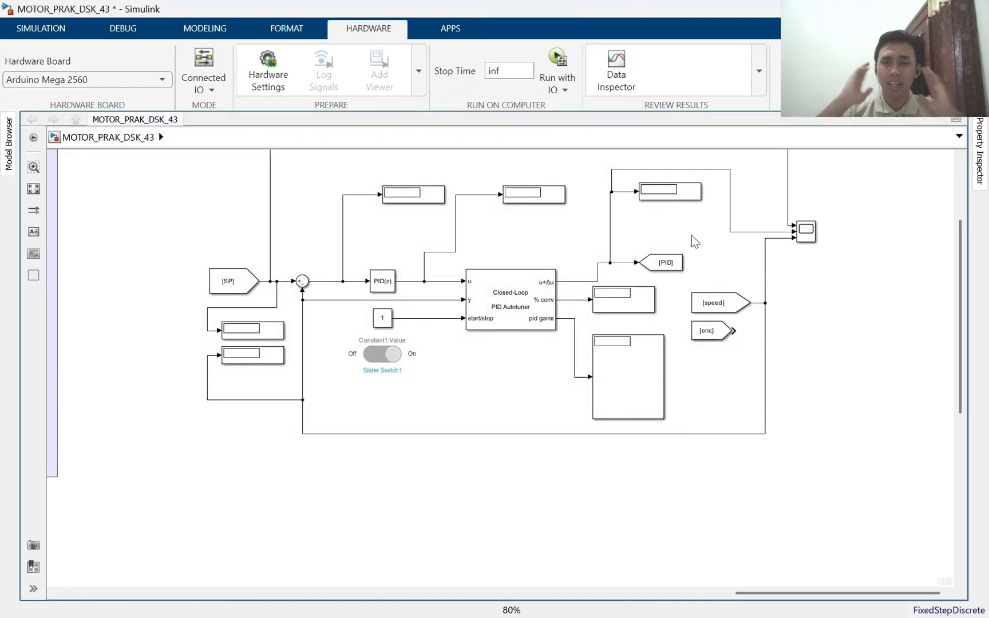